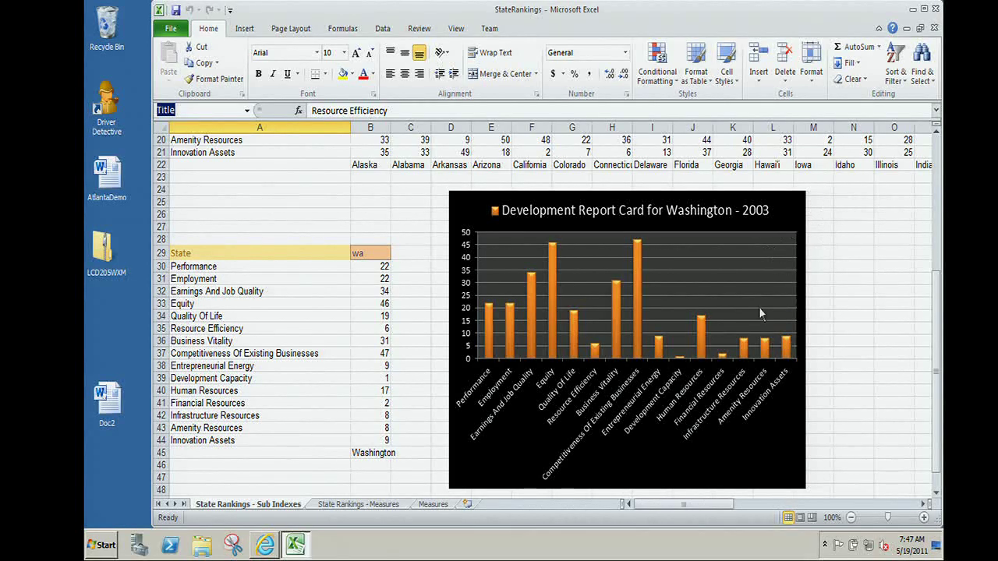
Change the state code in B29 to nv and inspect the Performance formula in B30.
click(365, 254)
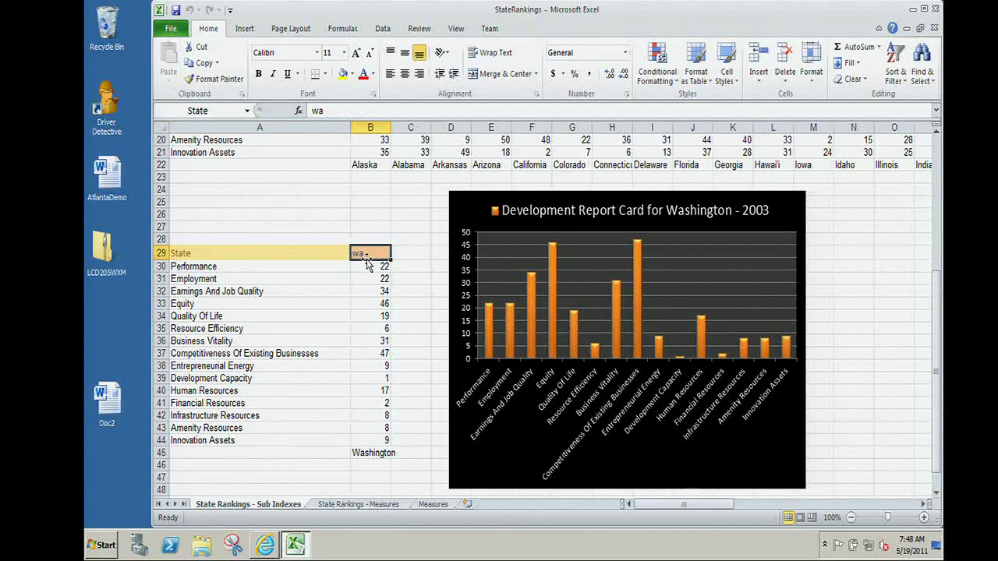
text(nv)
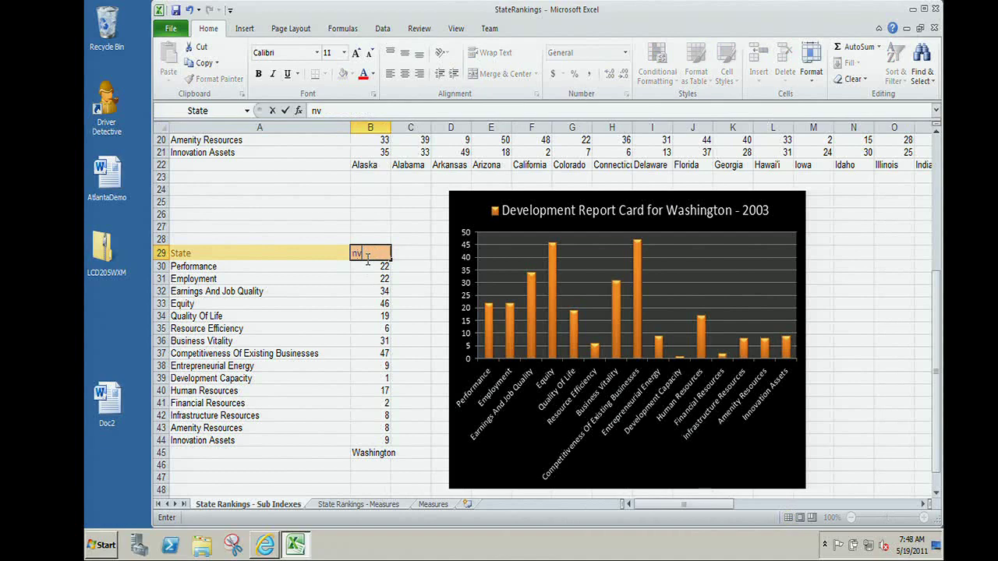
key(Return)
click(367, 254)
click(411, 316)
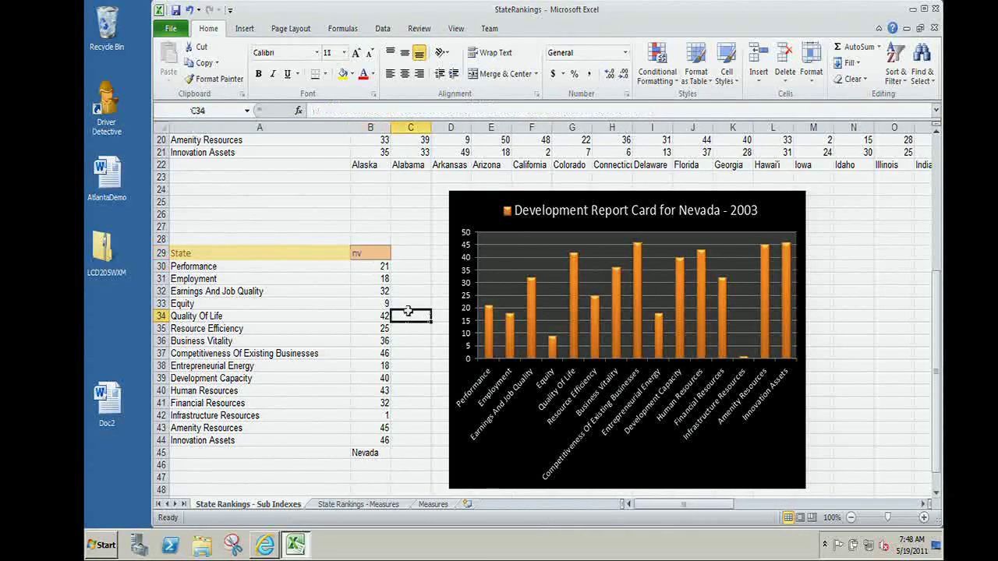
click(410, 177)
click(379, 266)
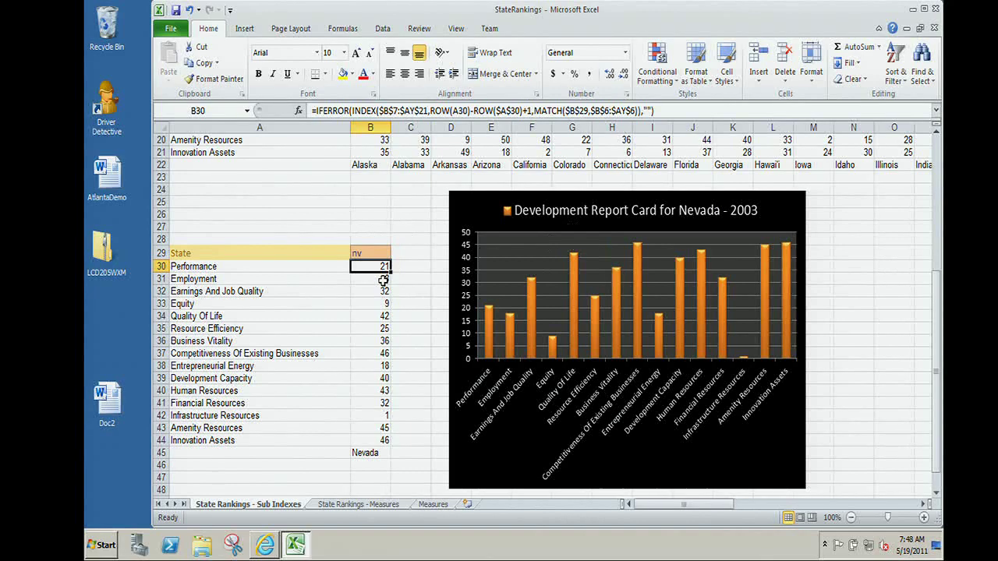
Change the state code in B29 to ak so the report shows Alaska.
click(369, 253)
text(ak)
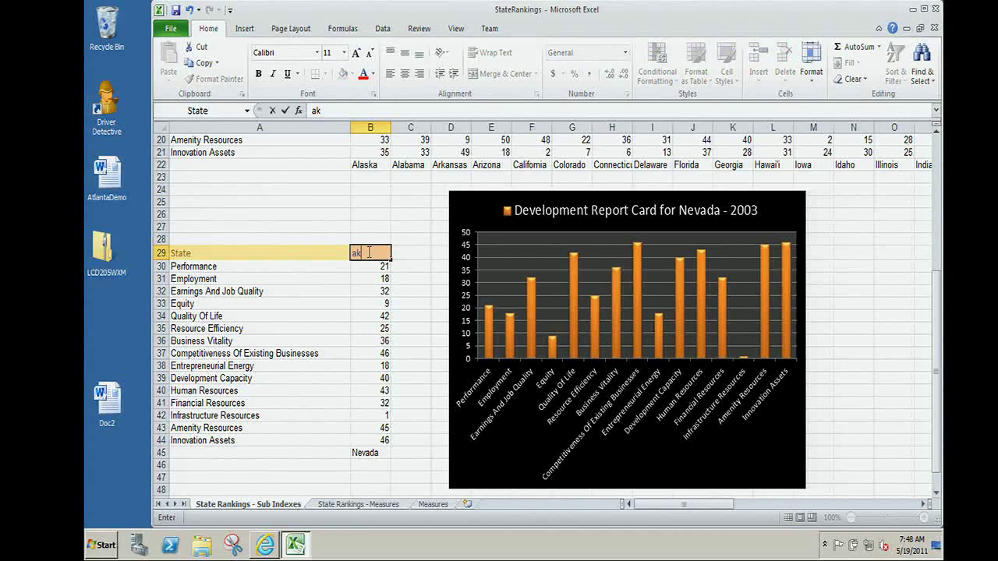
key(Return)
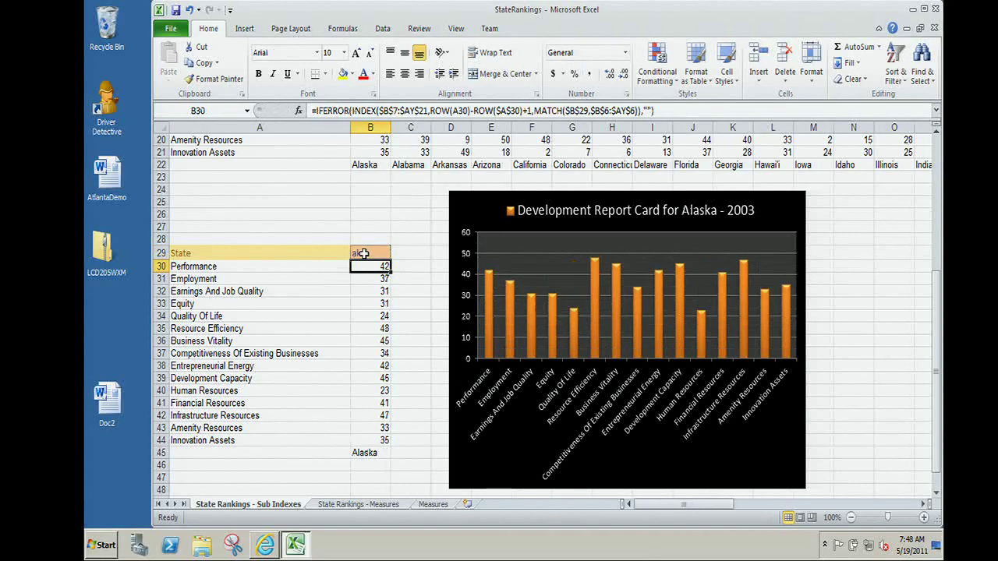
Browse SharePoint Sites under Save As, cancel it, then save StateRankings with the Alaska report card.
click(168, 31)
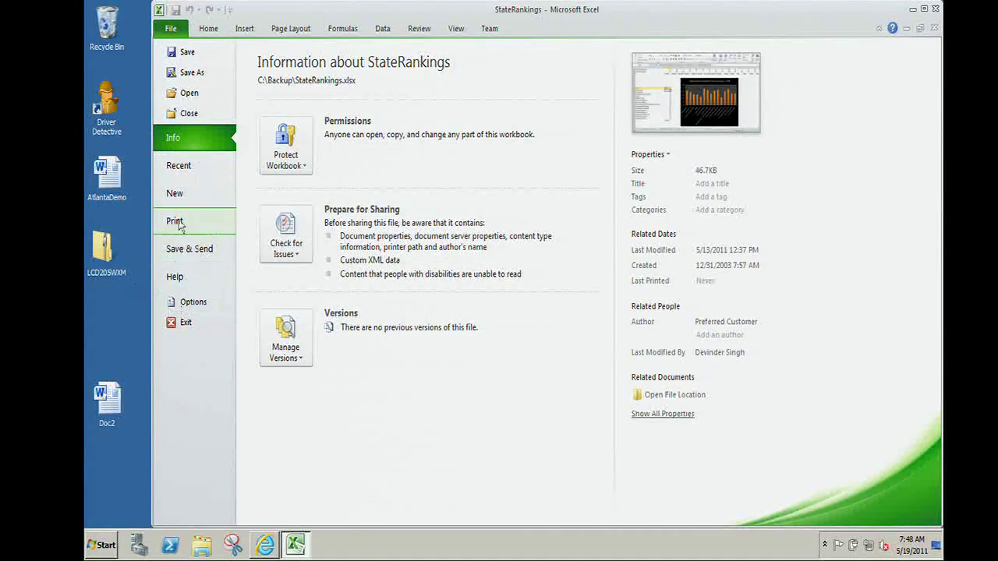
click(219, 79)
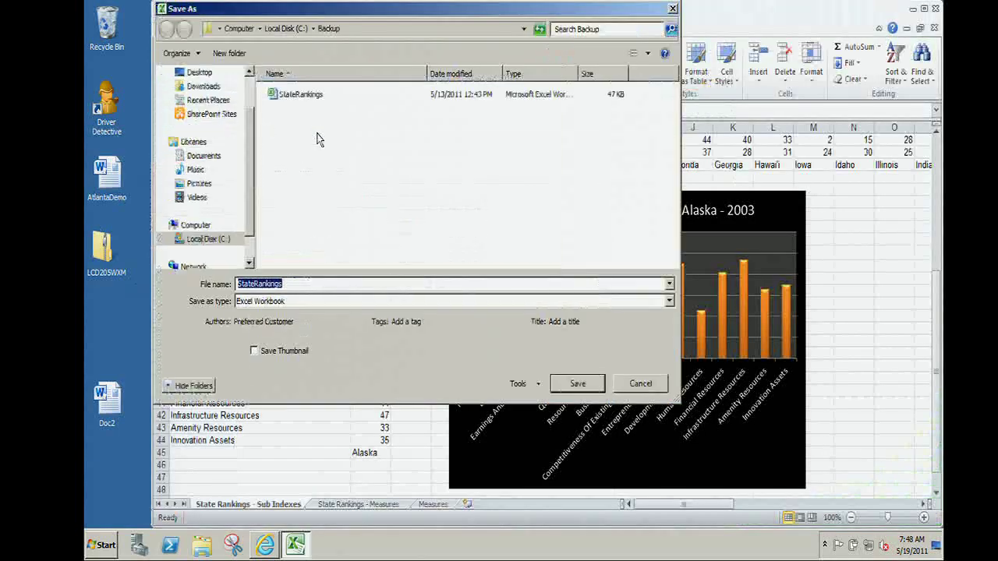
click(212, 115)
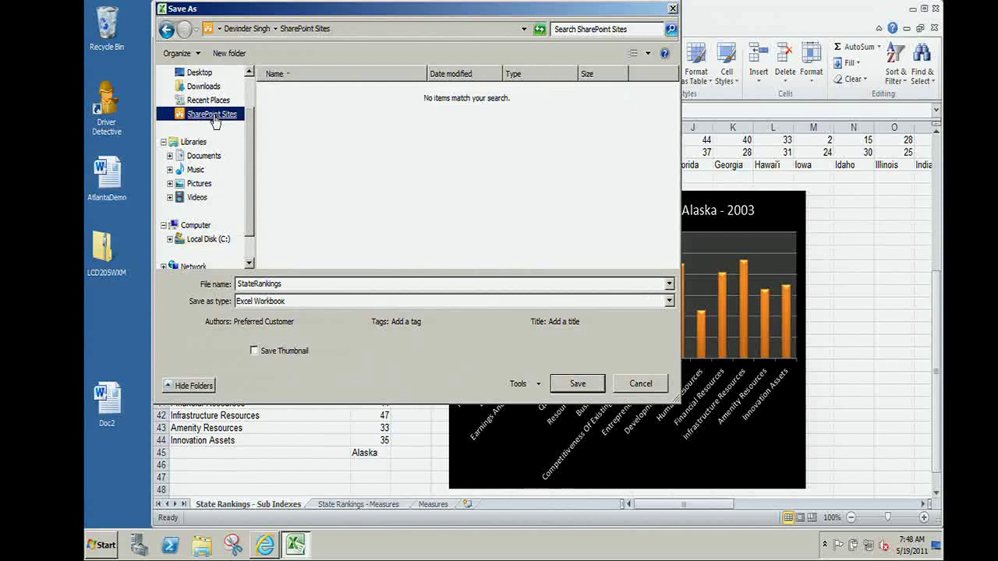
key(Escape)
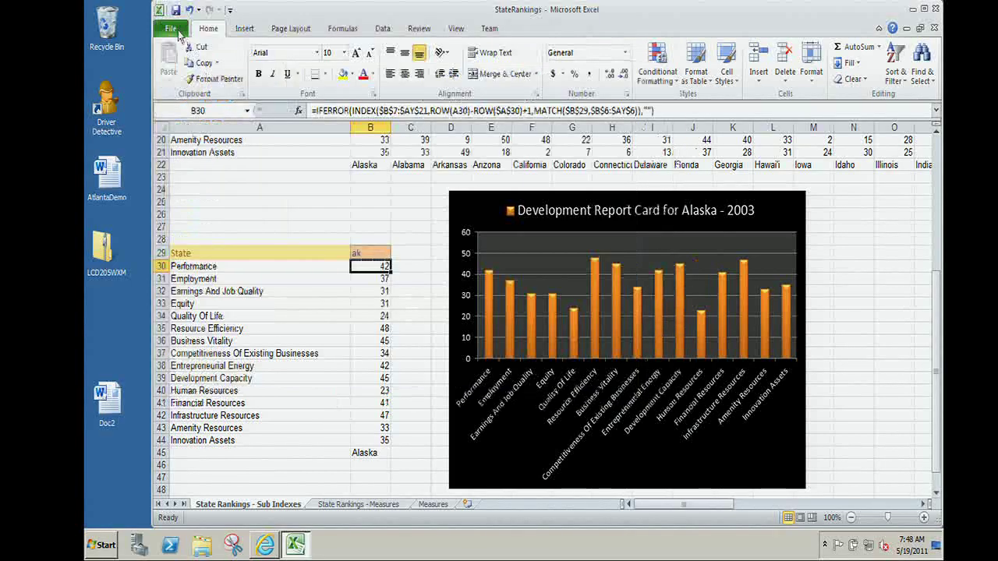
click(172, 30)
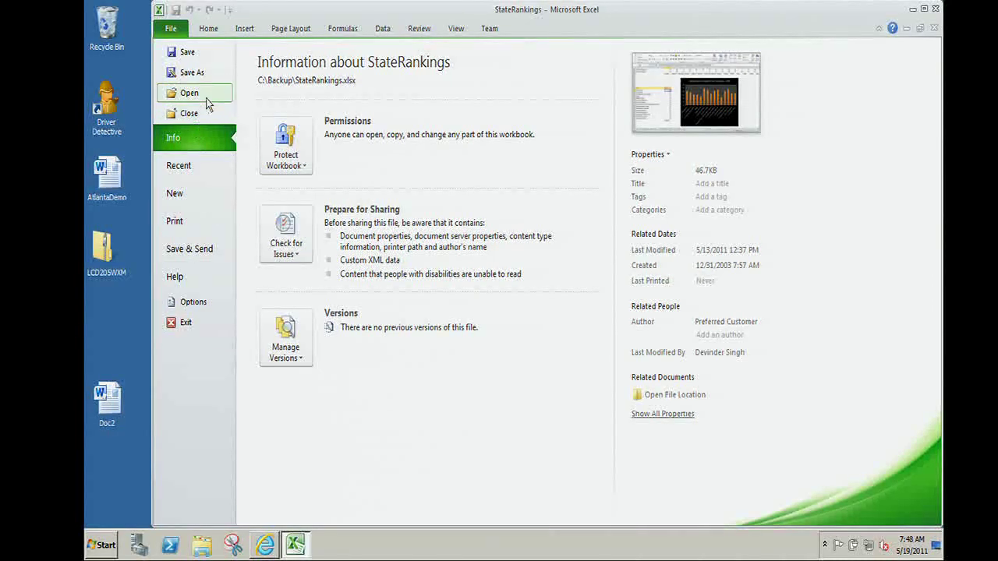
click(209, 56)
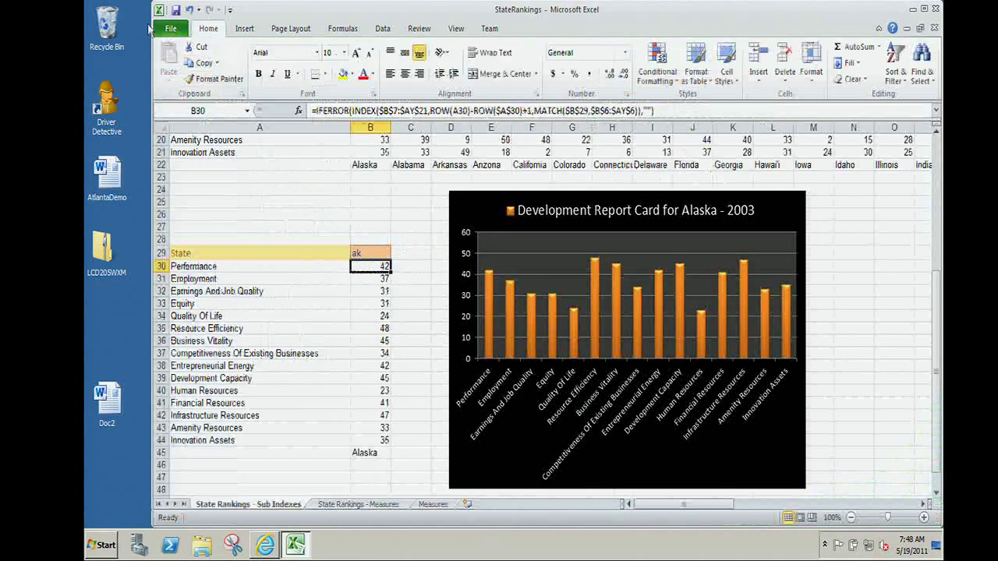
Review the Save to SharePoint Publish Options for charts and ranges, cancel, and close Excel.
click(172, 30)
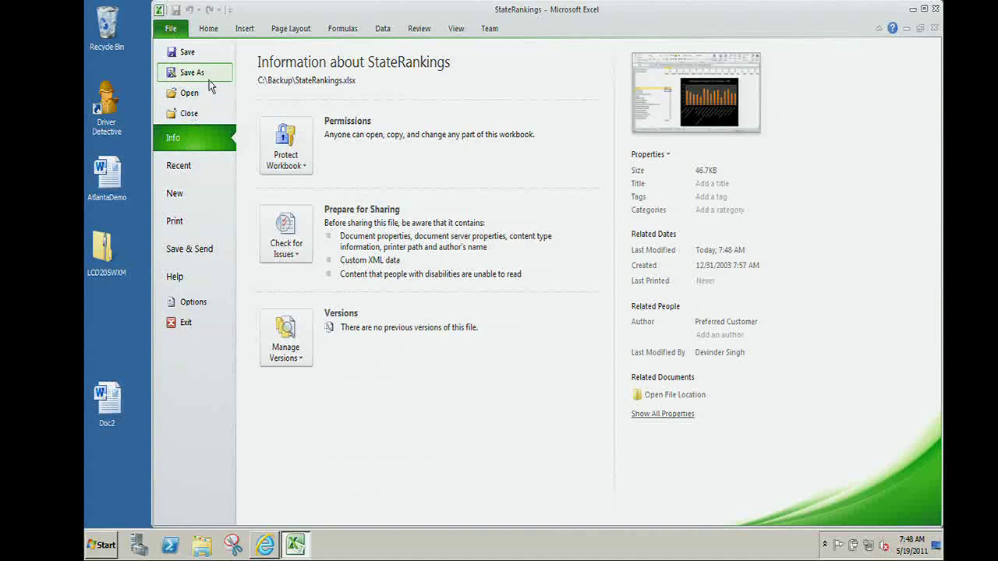
click(191, 248)
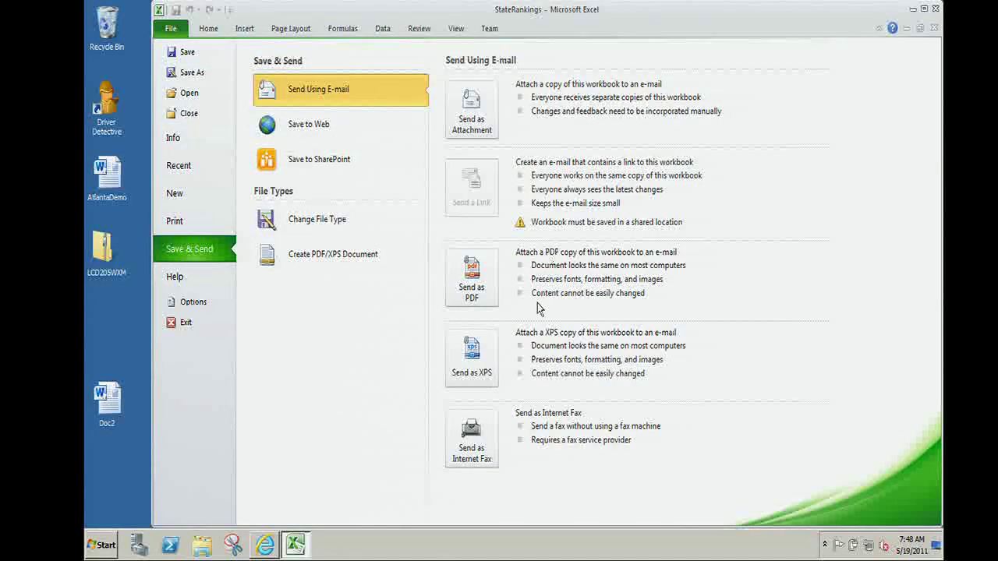
click(363, 166)
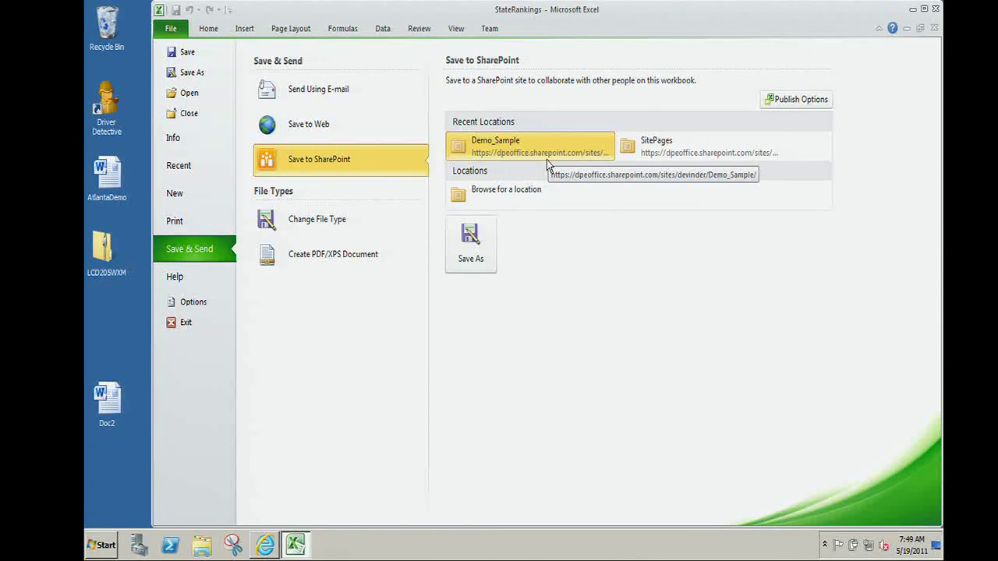
click(790, 106)
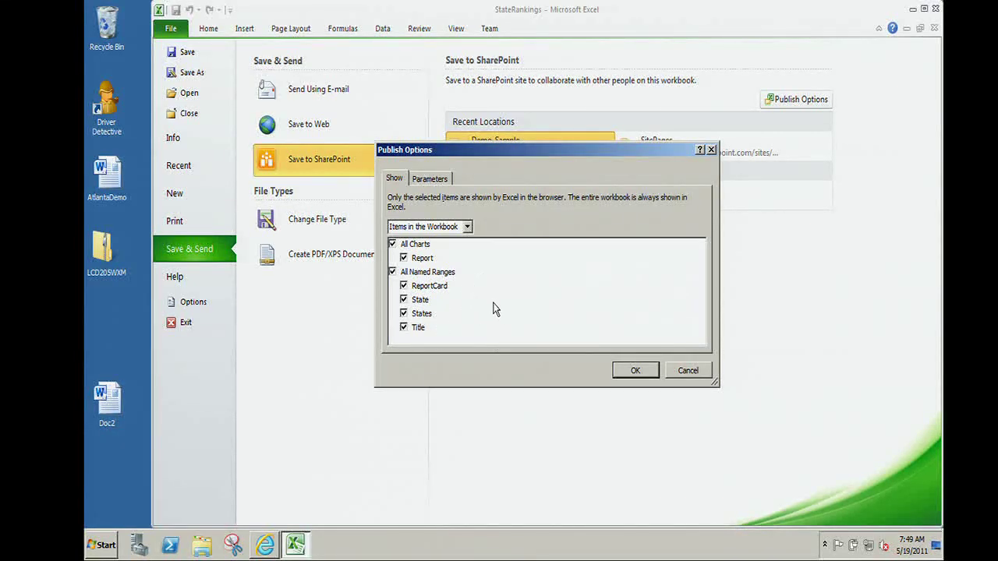
click(688, 371)
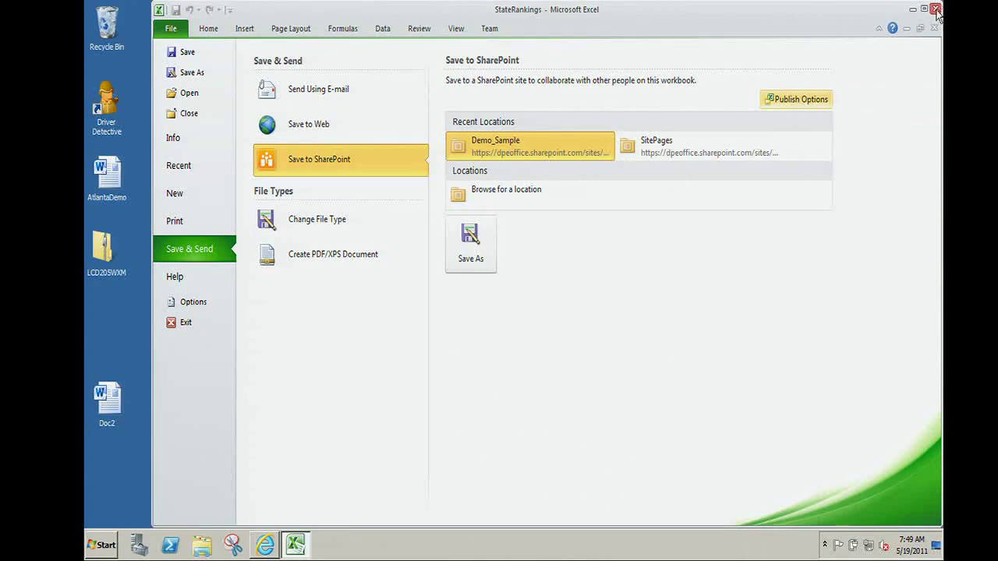
click(936, 9)
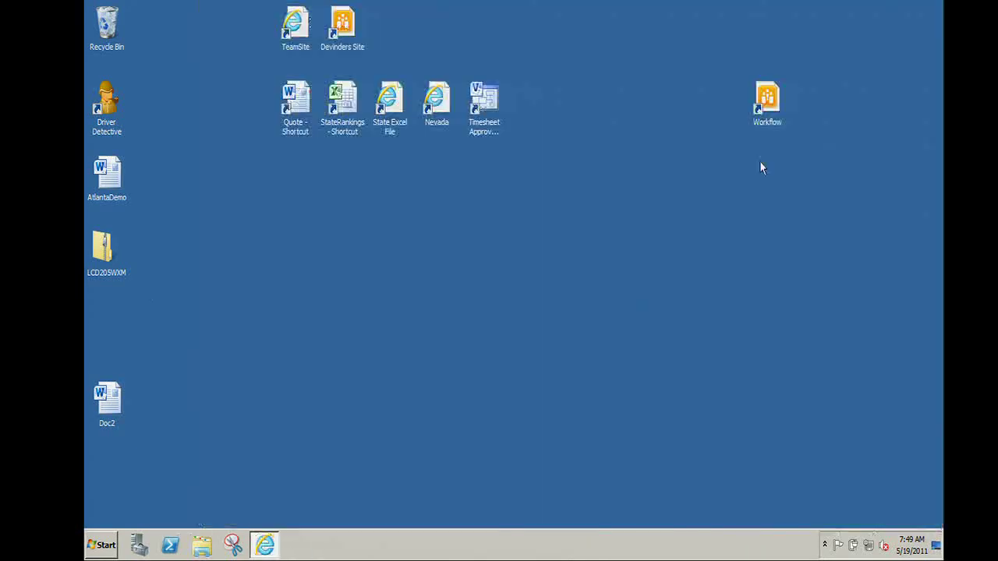
Open the State Excel File REST feed and follow Ranges to the ReportCard range.
click(390, 131)
double_click(390, 133)
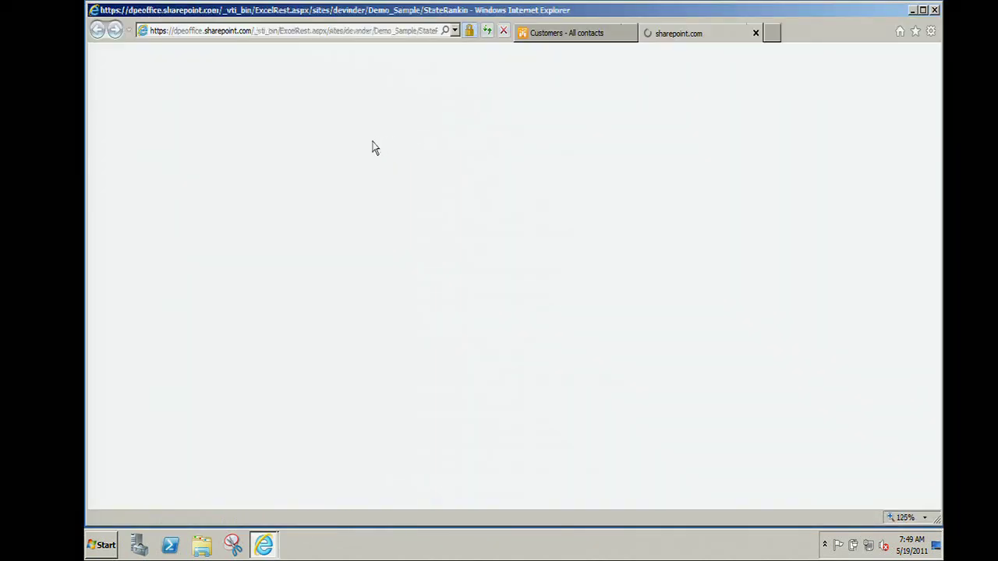
click(354, 32)
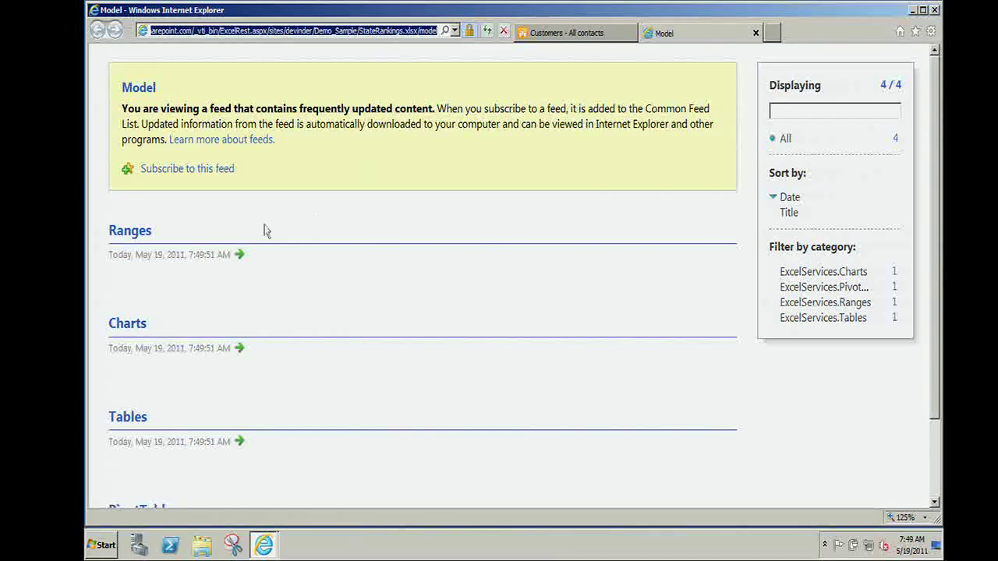
click(129, 232)
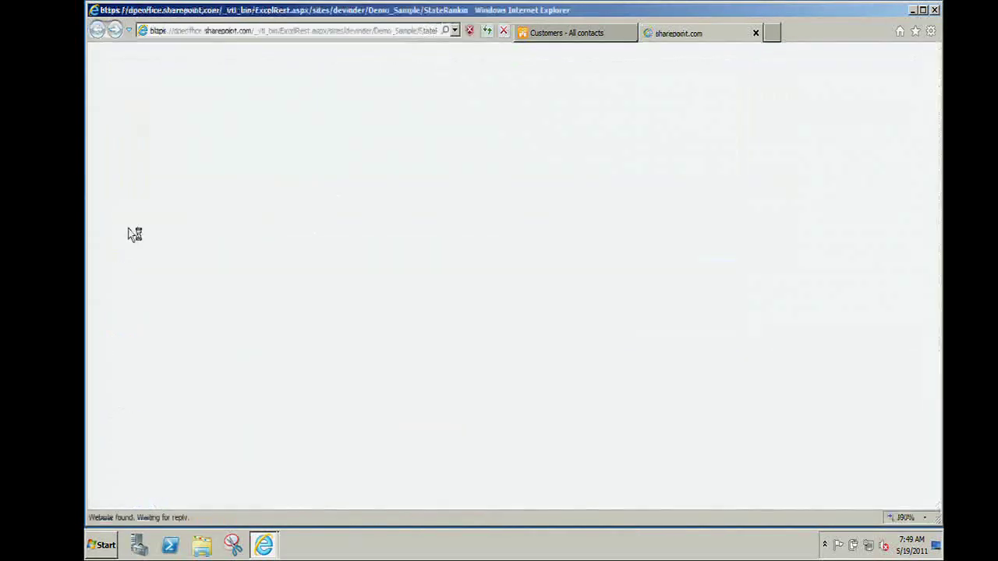
scroll(232, 227, down, 1)
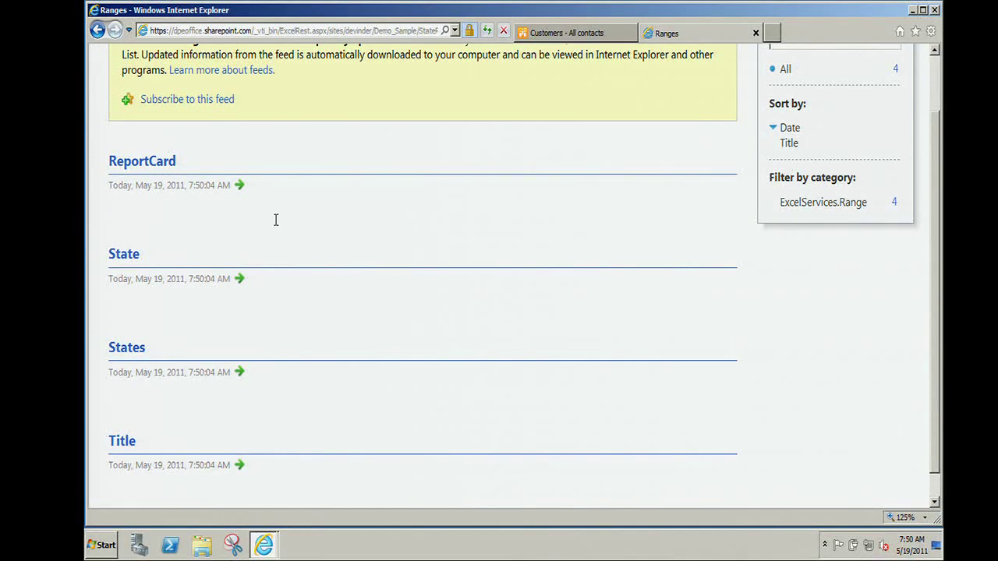
click(158, 167)
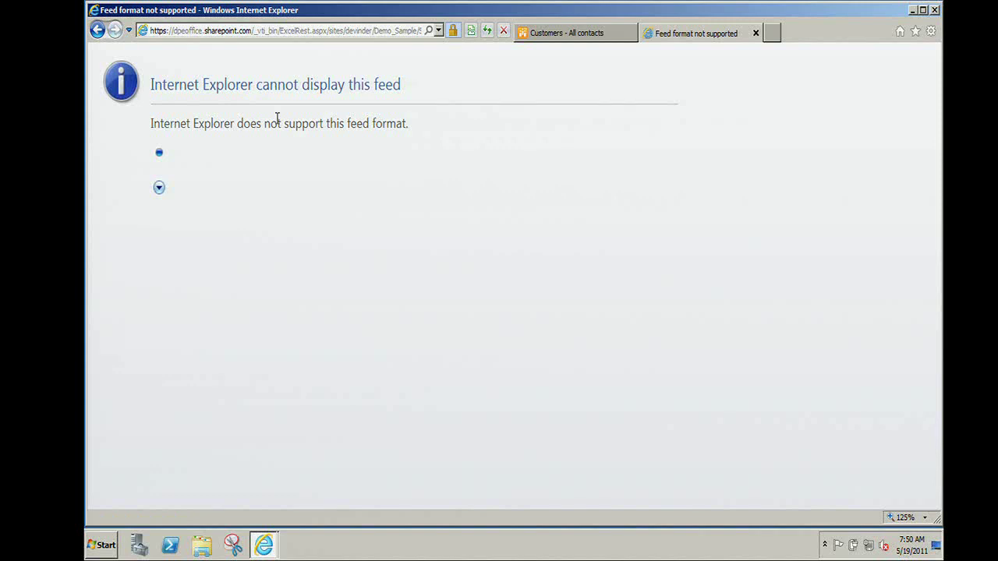
View the raw XML source of the ReportCard feed page, then close it.
click(352, 31)
click(330, 104)
right_click(330, 104)
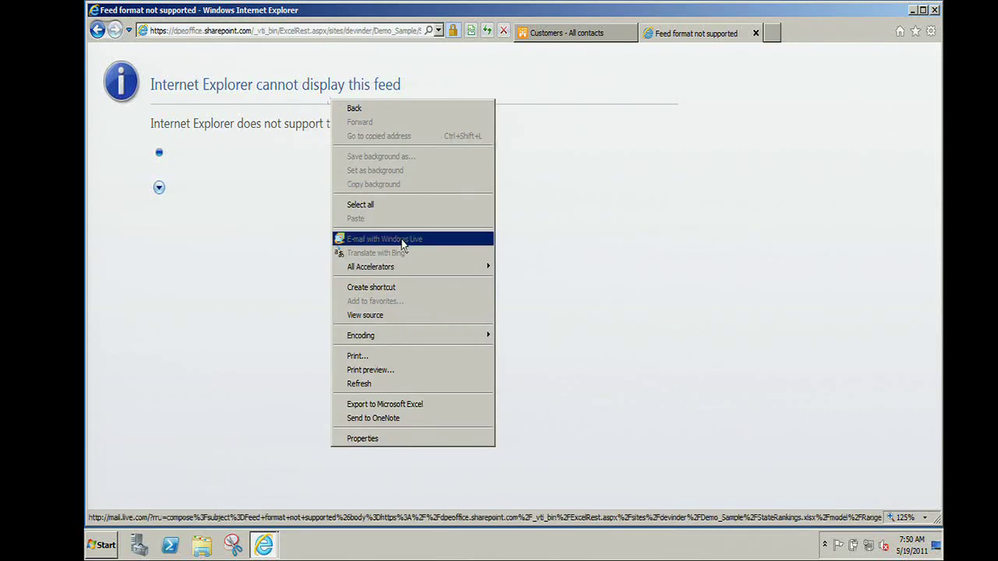
click(383, 315)
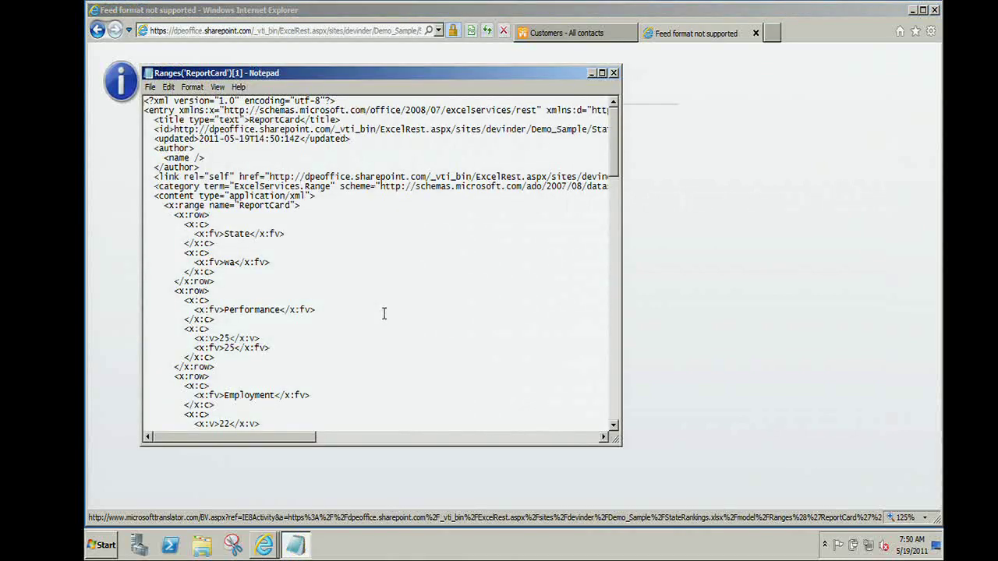
click(614, 72)
Replace 'atom' with 'html' in the address to load ReportCard as an HTML table.
click(421, 31)
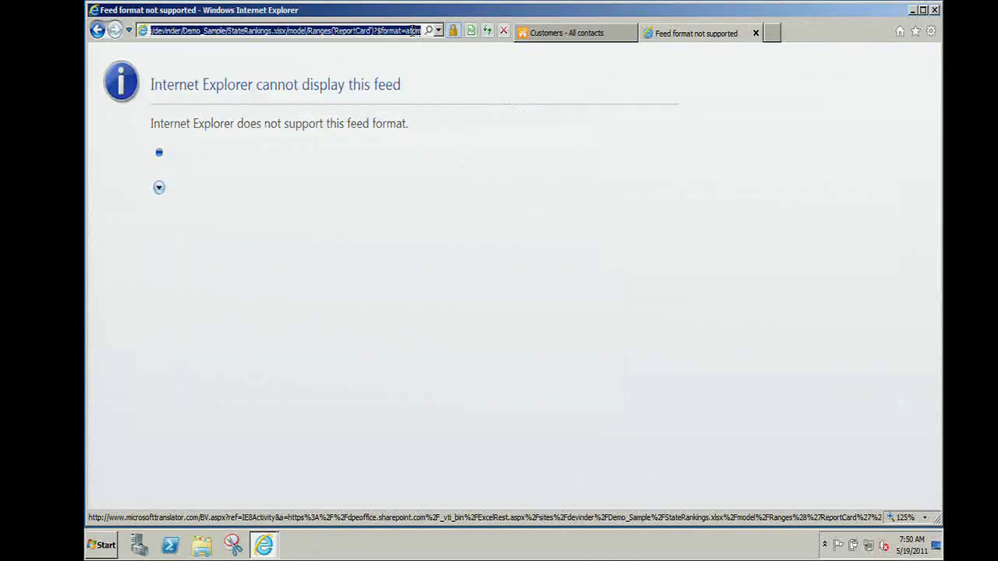
drag(407, 31, 426, 36)
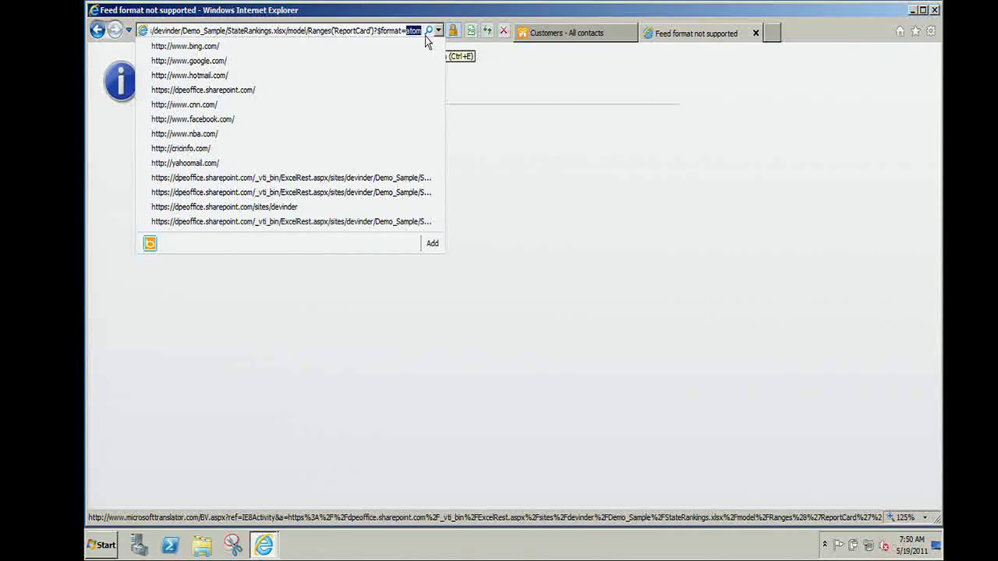
text(html)
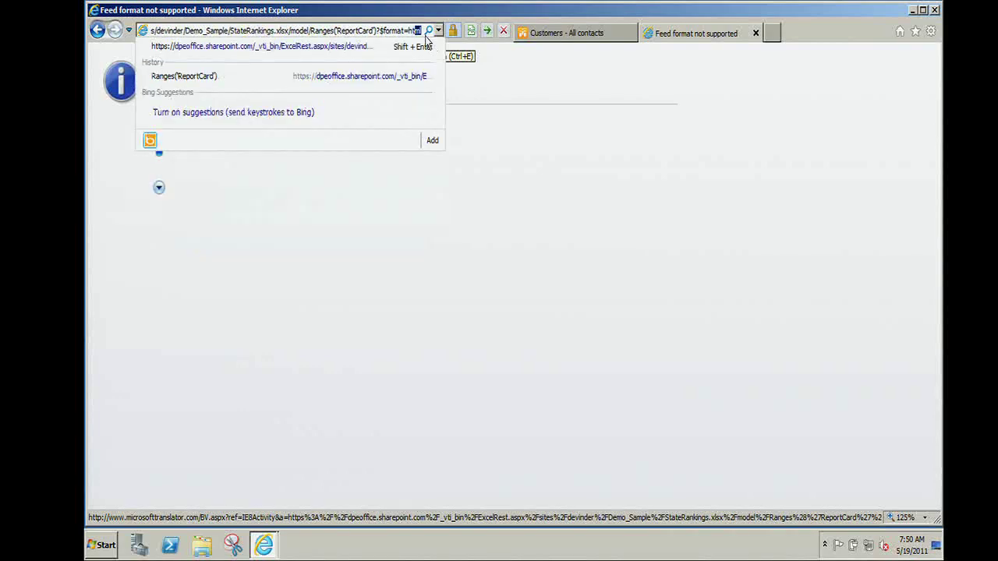
key(Return)
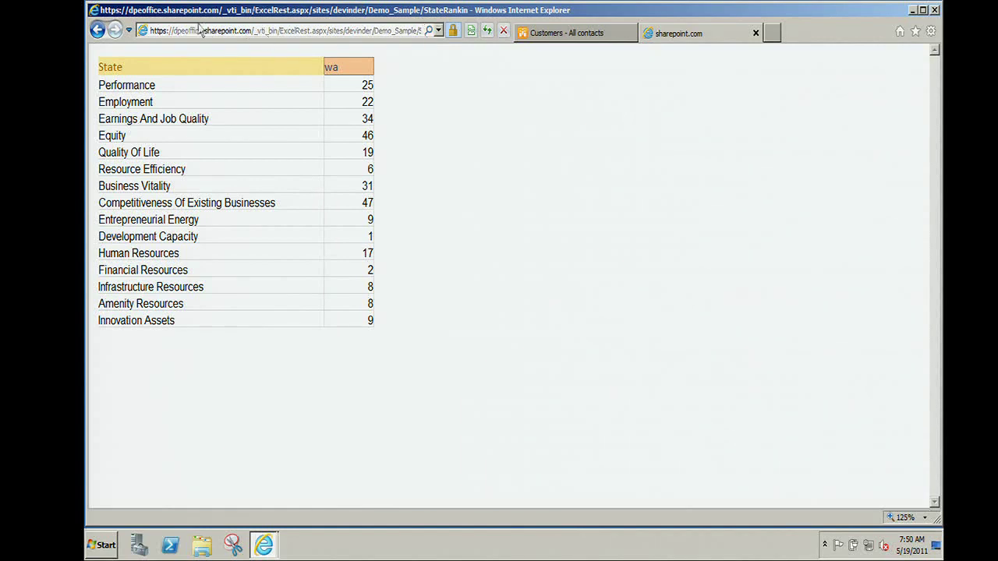
Go back two pages to the workbook's Model feed.
click(98, 31)
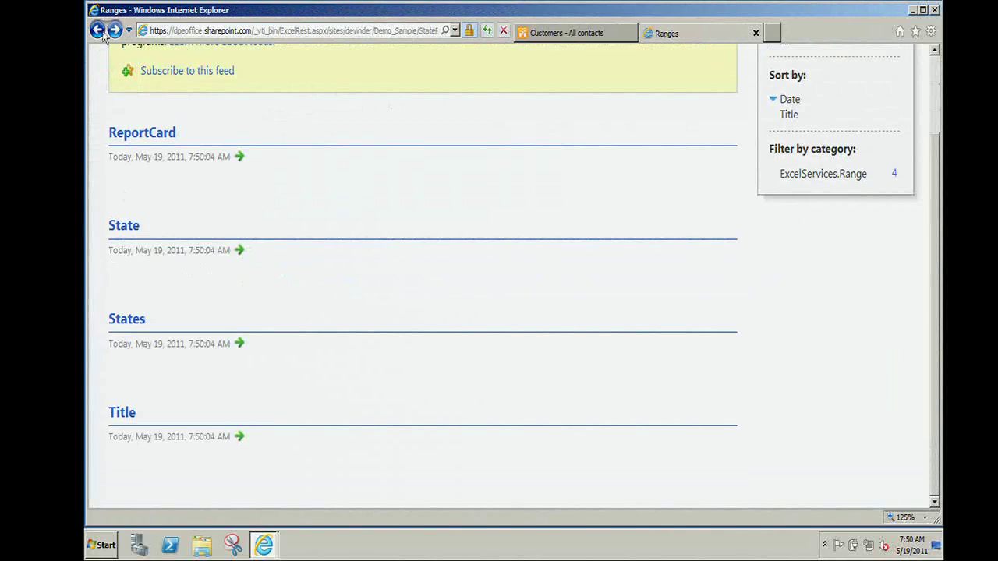
click(98, 30)
Open the Report chart image, then load its State ak address from the address history.
click(123, 329)
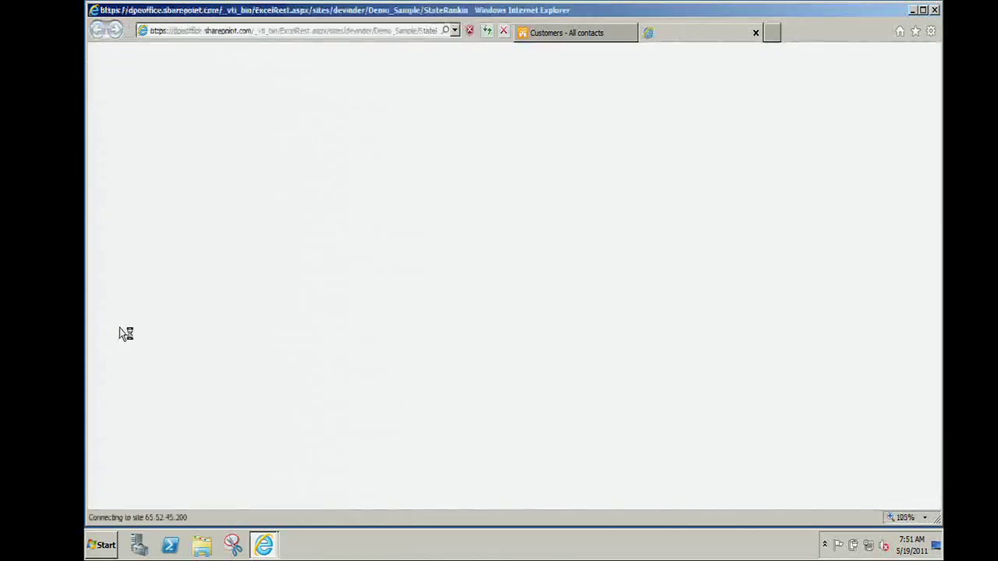
click(144, 234)
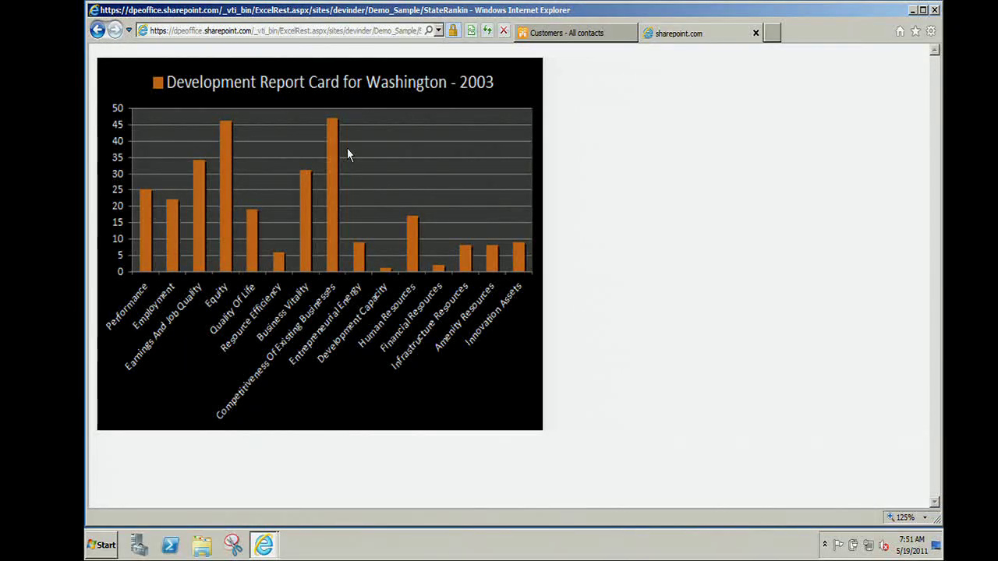
click(438, 31)
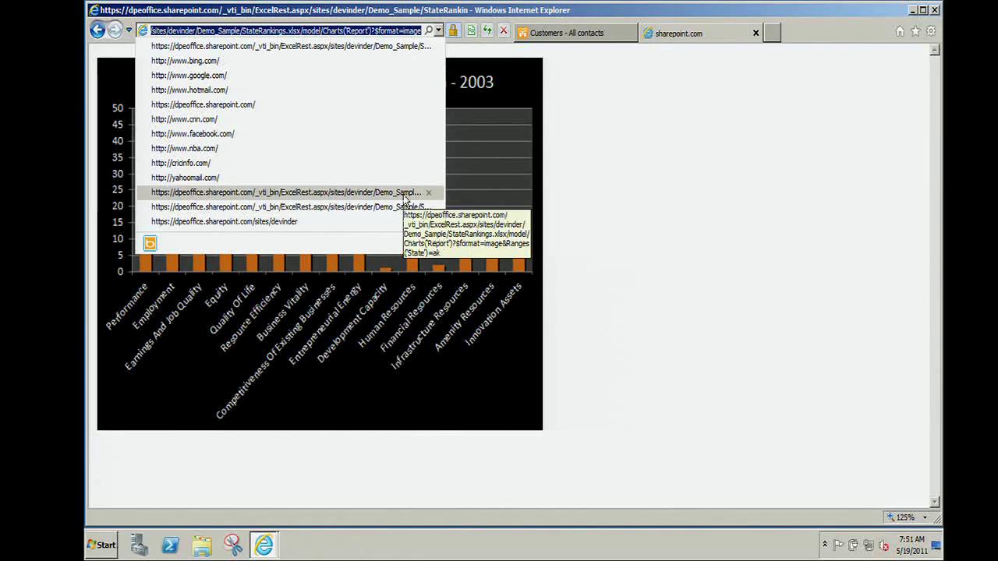
click(404, 199)
Select the full Alaska Report chart URL for copying.
click(379, 31)
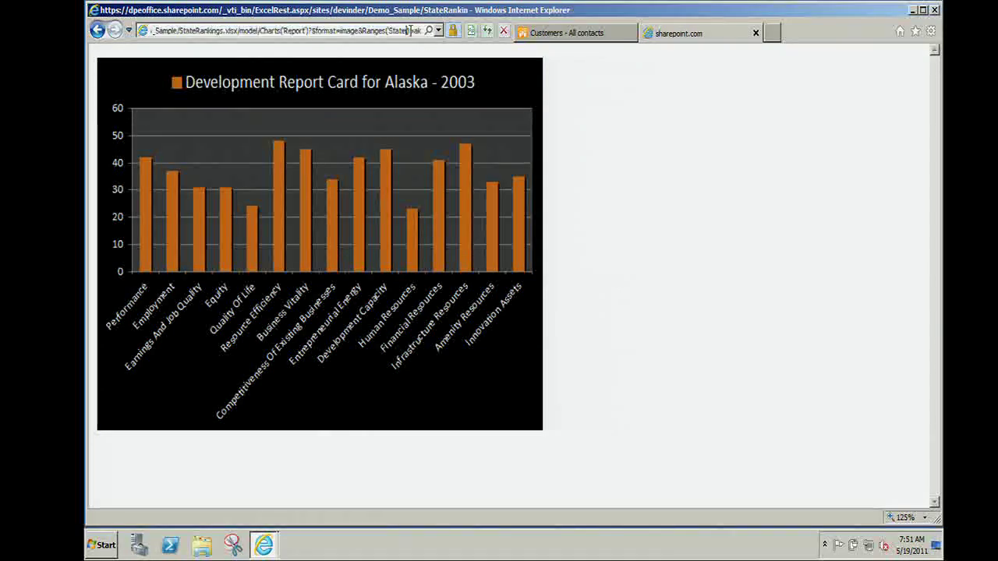
drag(403, 31, 420, 32)
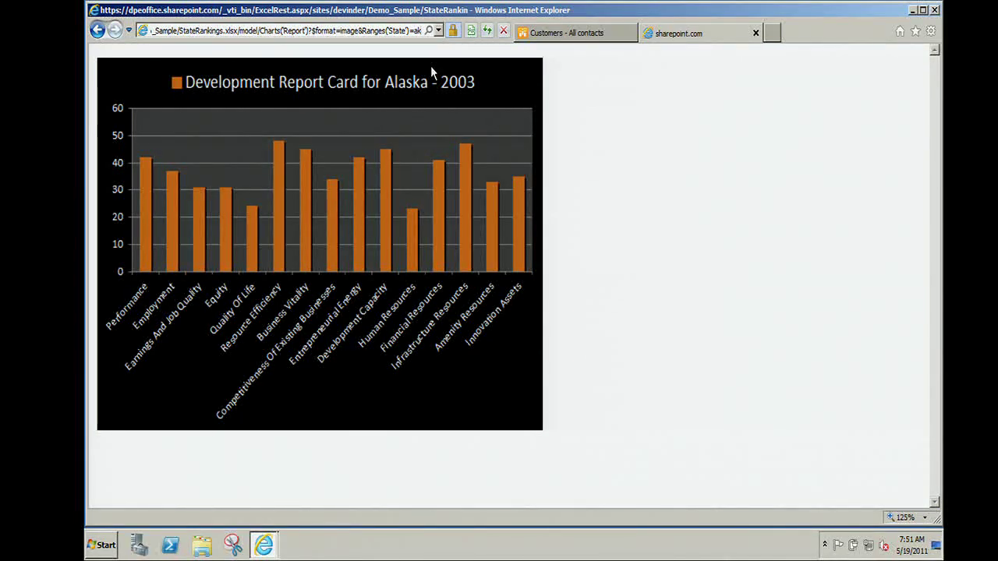
key(ctrl+shift+Left)
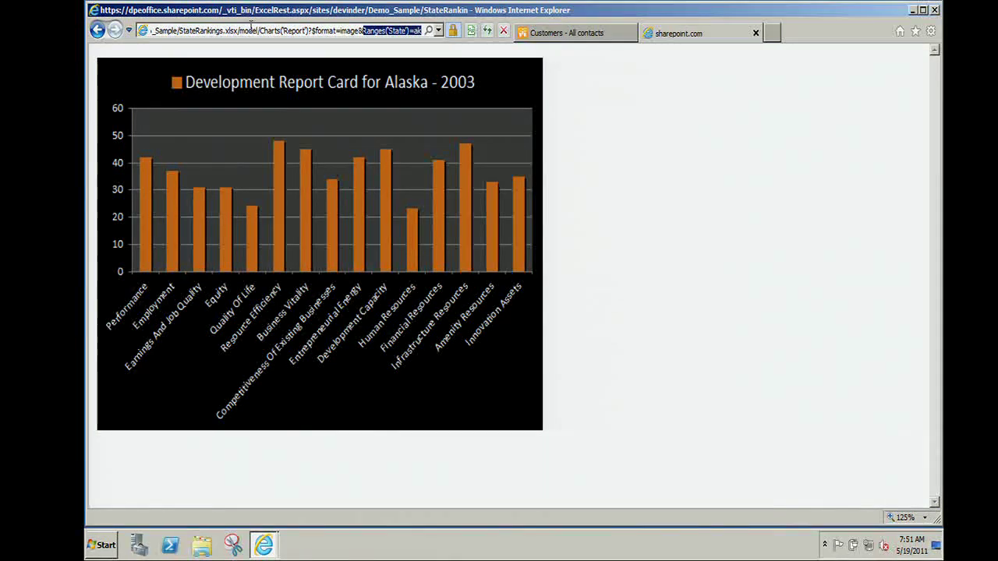
double_click(249, 30)
key(ctrl+a)
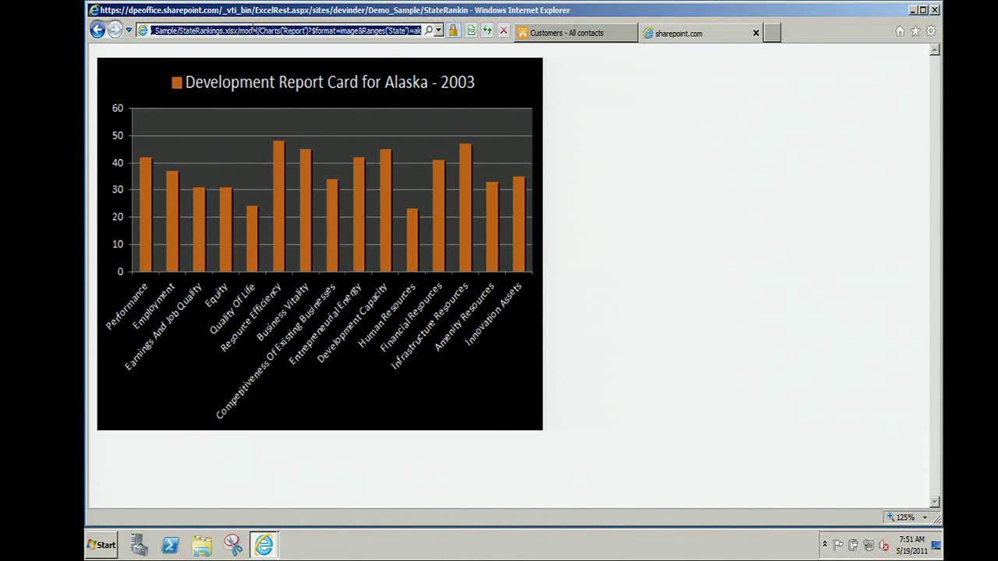
Launch Word 2010 by searching for winword in the Start menu.
click(98, 545)
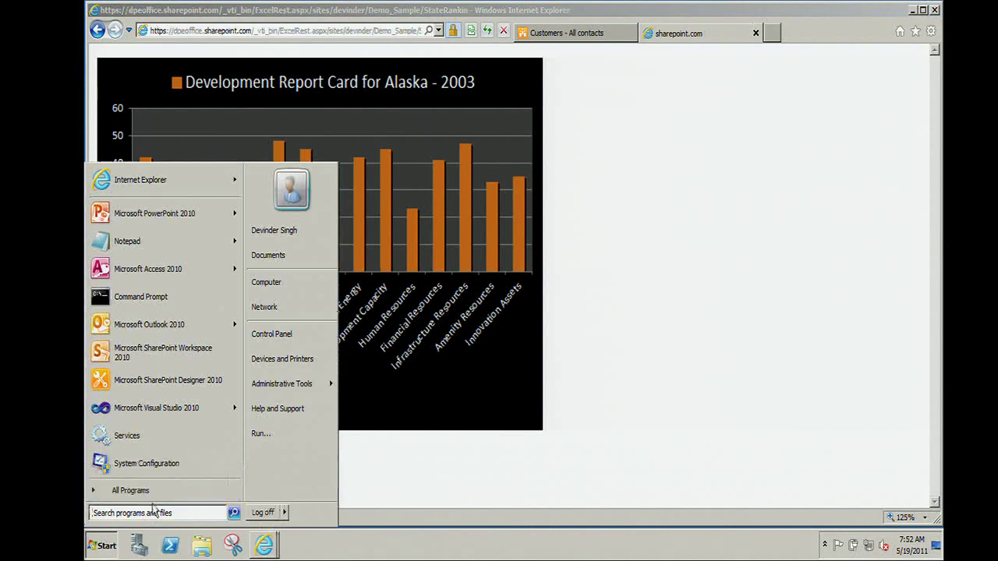
text(winword)
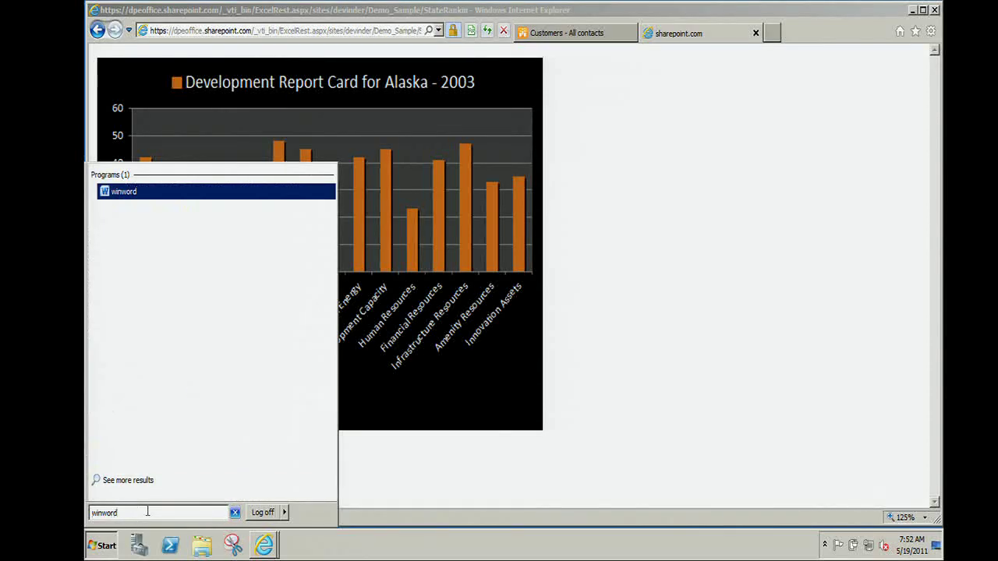
click(128, 193)
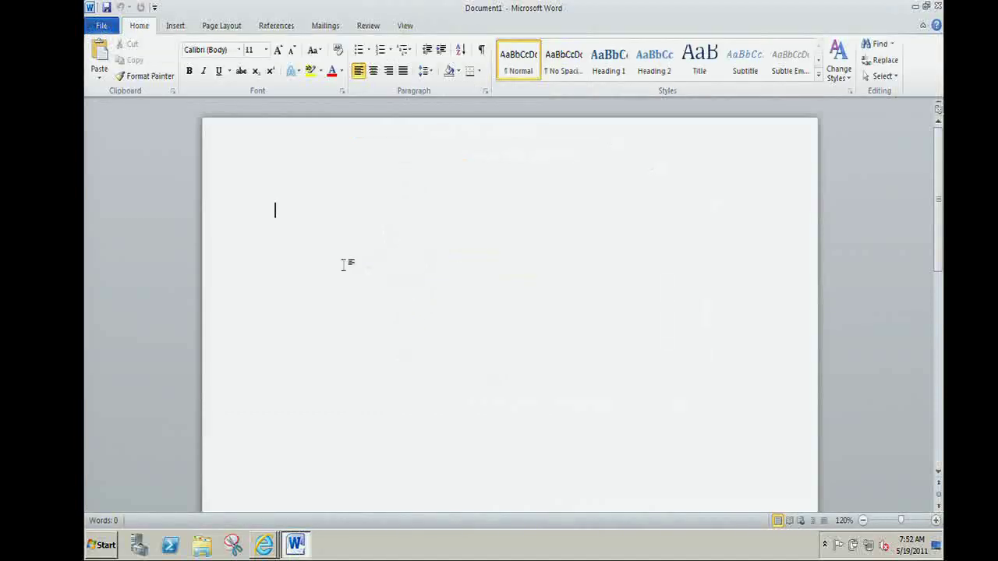
Insert the chart URL as a picture with Insert and Link, declining the cache repair.
click(178, 28)
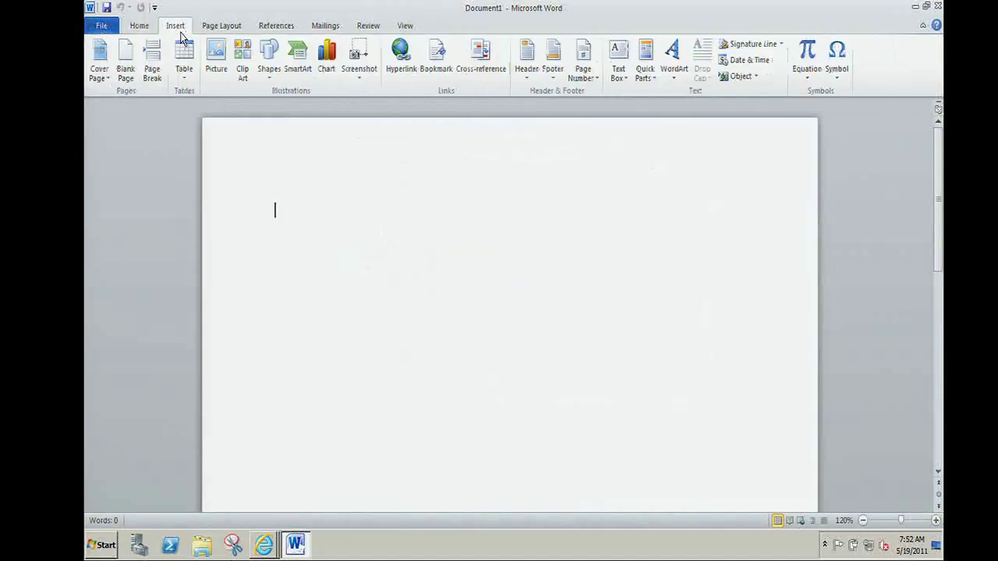
click(216, 71)
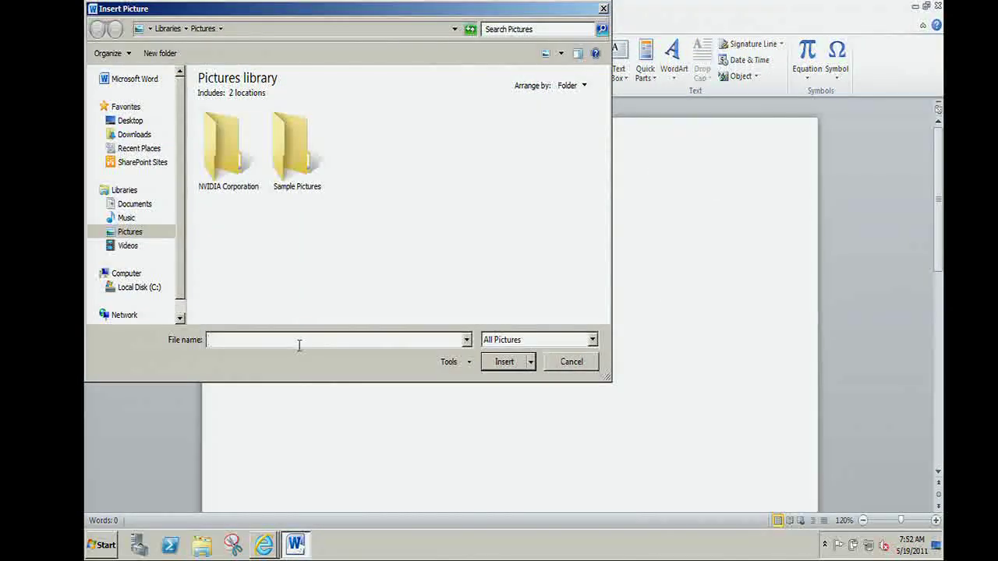
key(ctrl+v)
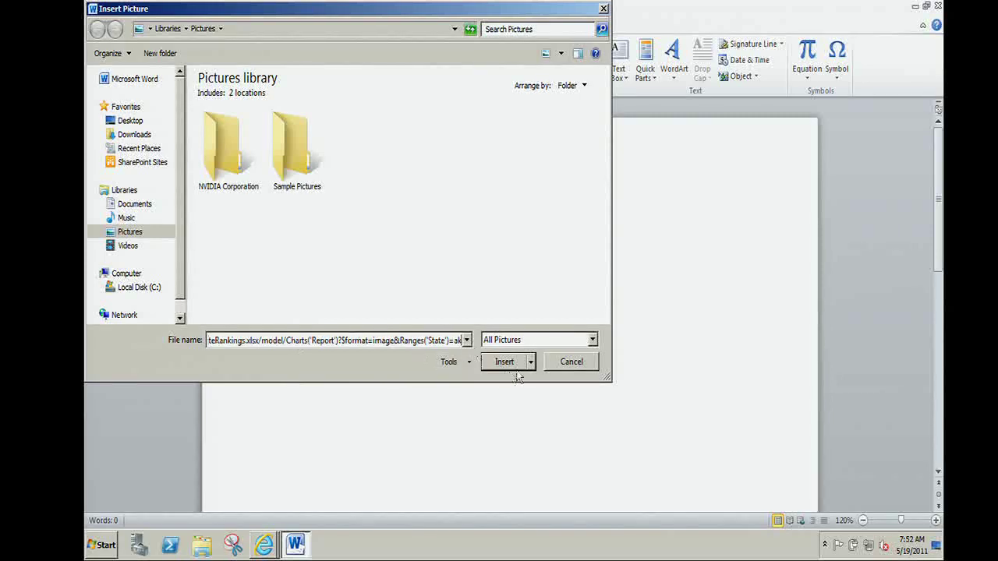
click(531, 366)
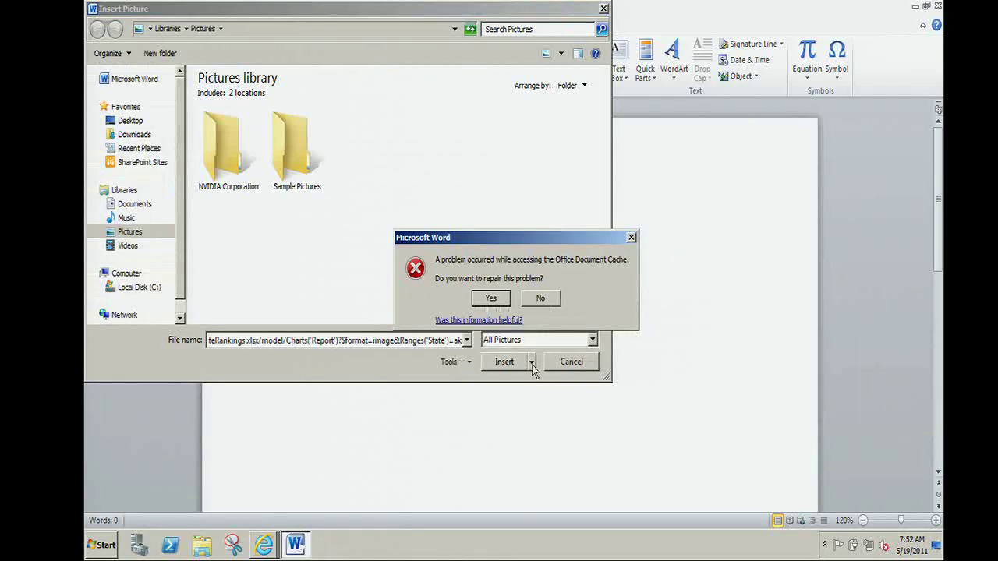
click(545, 301)
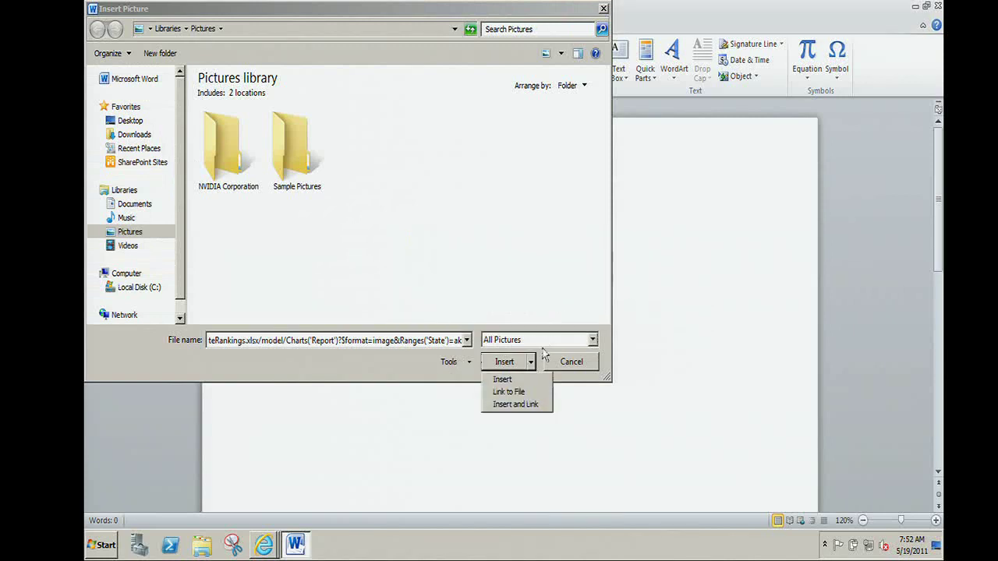
click(524, 404)
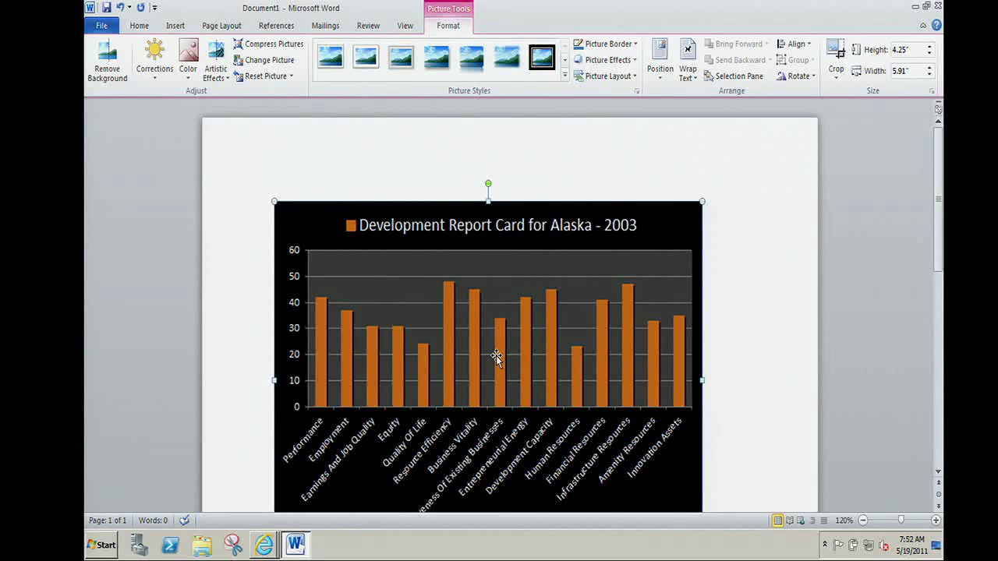
Save the Word document as Doc3 on the Desktop.
key(ctrl+s)
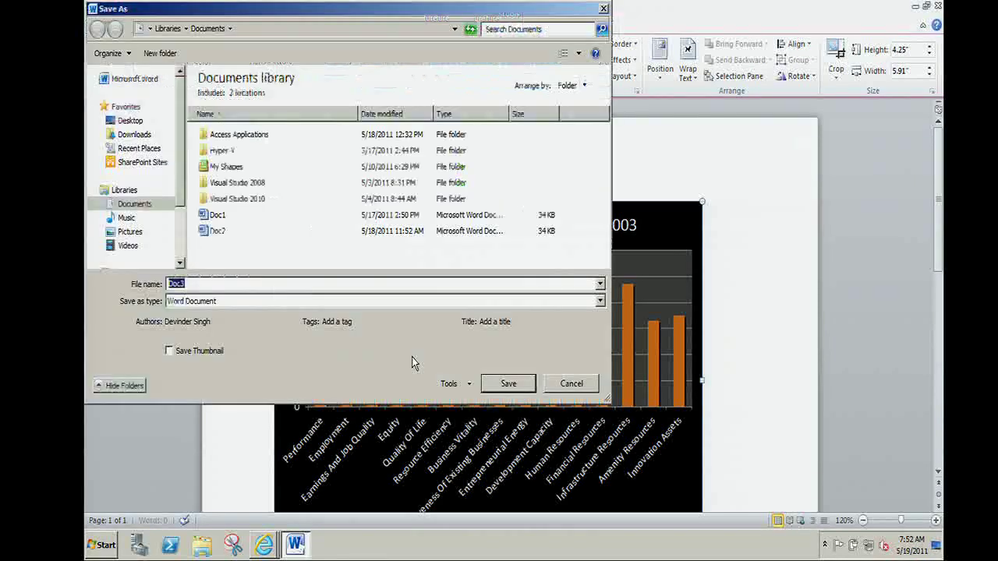
click(131, 120)
click(508, 383)
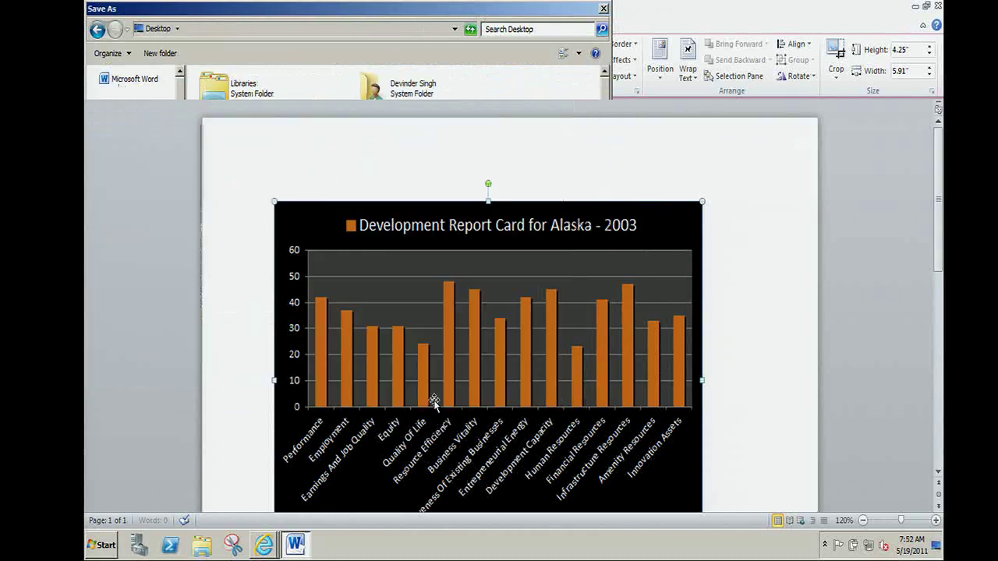
Bring the Word window back and close Word.
mouse_move(263, 544)
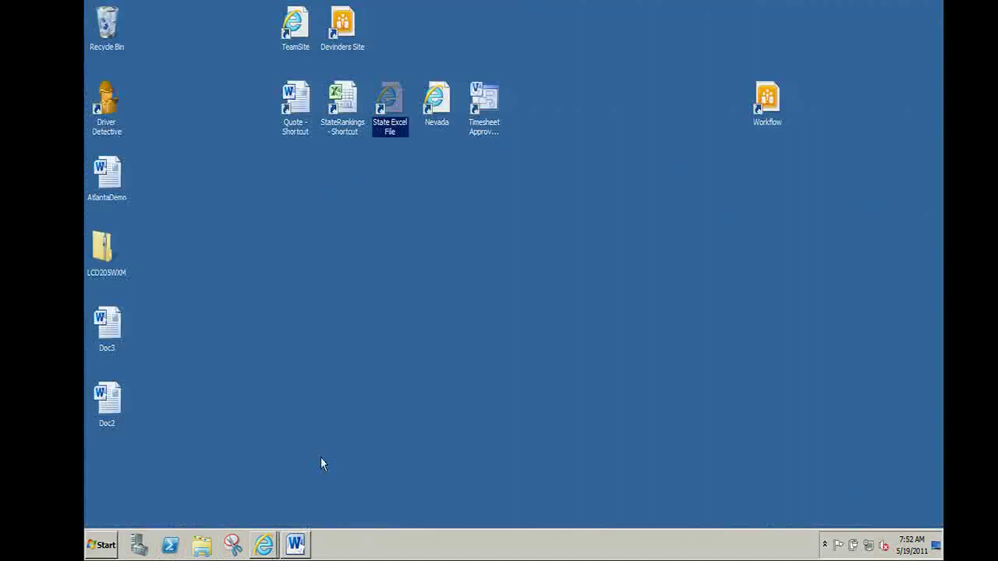
click(295, 545)
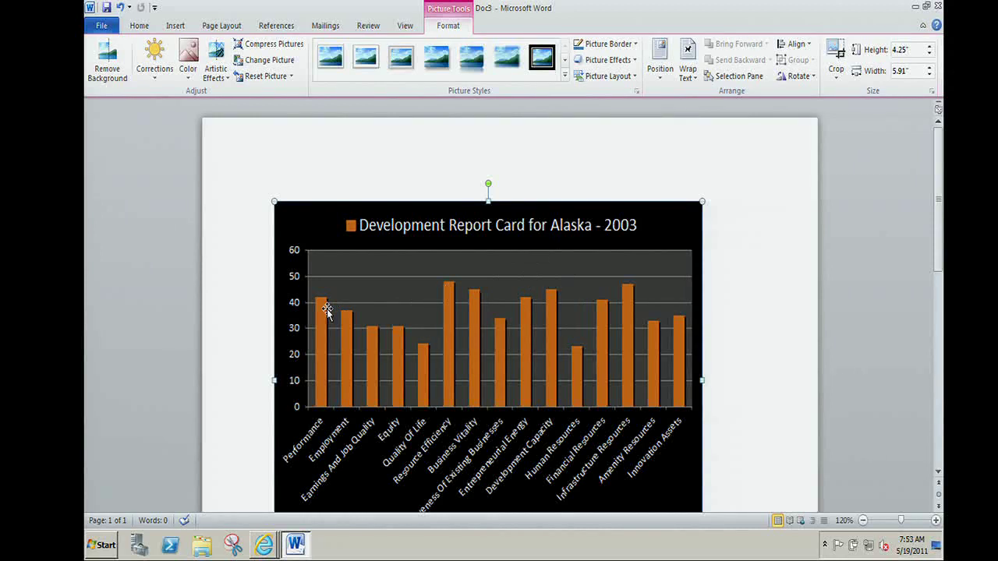
click(938, 6)
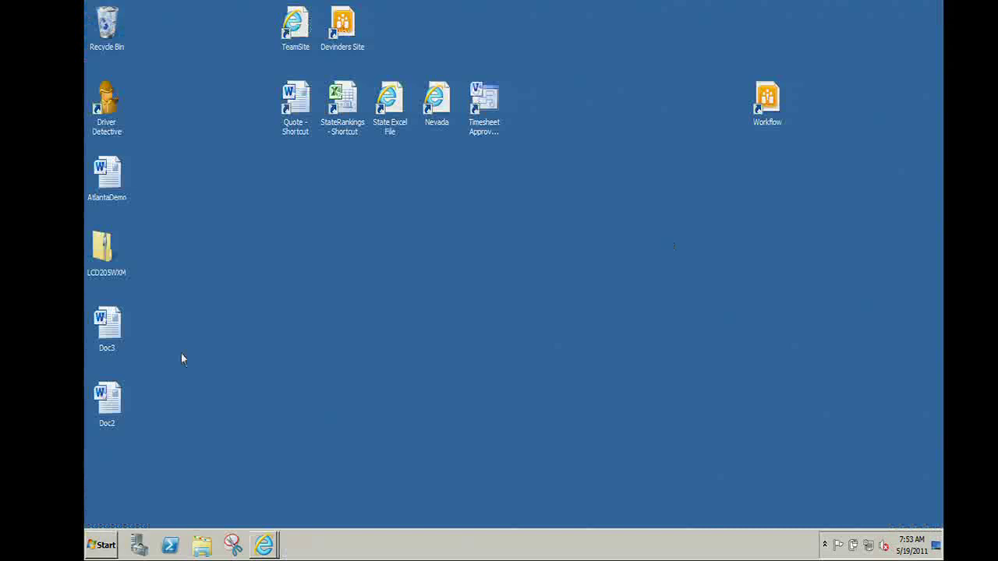
Open the State Excel File shortcut and browse to the team site home page.
double_click(390, 131)
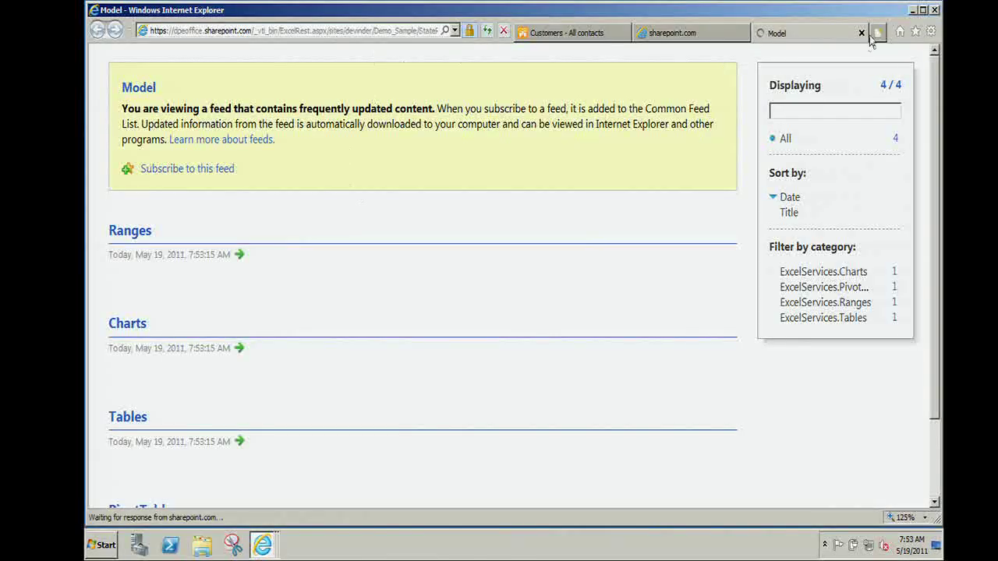
click(600, 35)
click(107, 158)
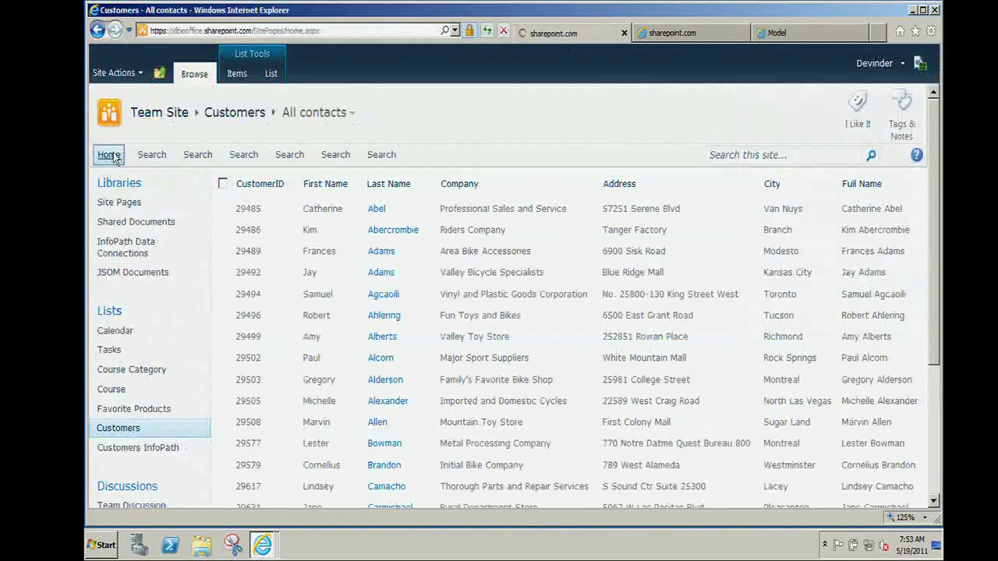
Load the Demo Site and open StateRankings from the Demo_Sample library in Excel Web App.
click(358, 32)
text(dpeoffice.sharepoint.com/)
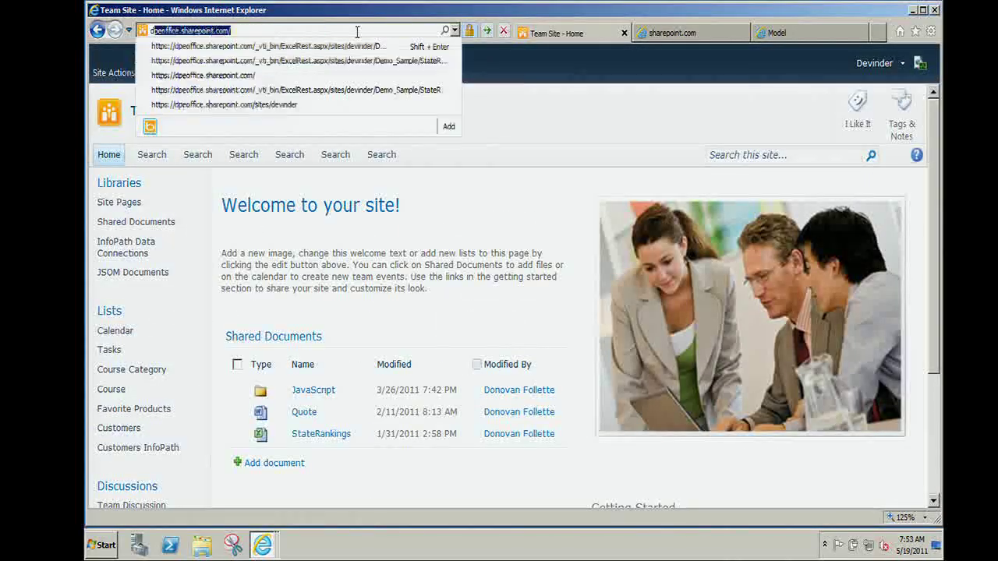
key(Down)
key(Down)
key(Down)
key(Down)
key(Down)
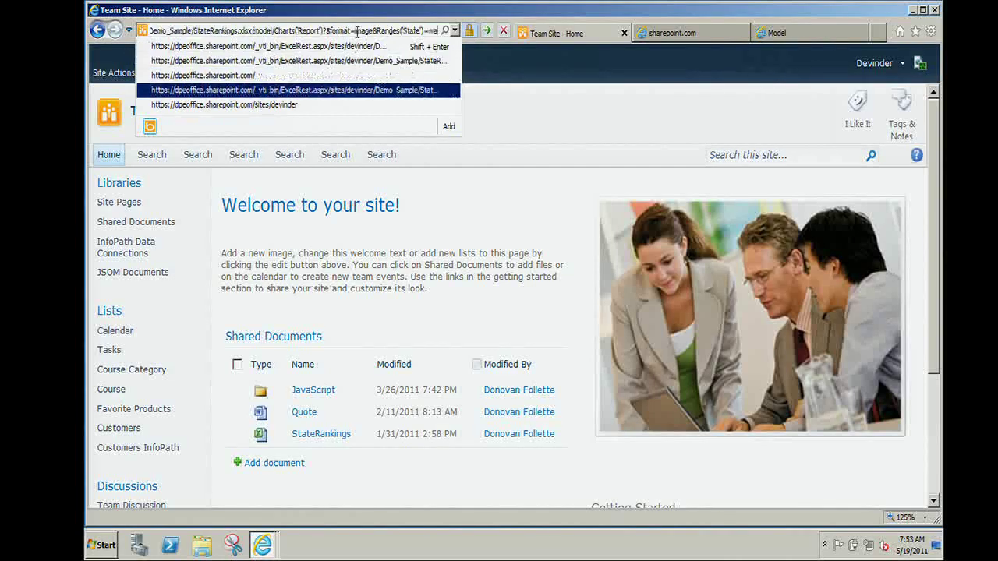
key(Return)
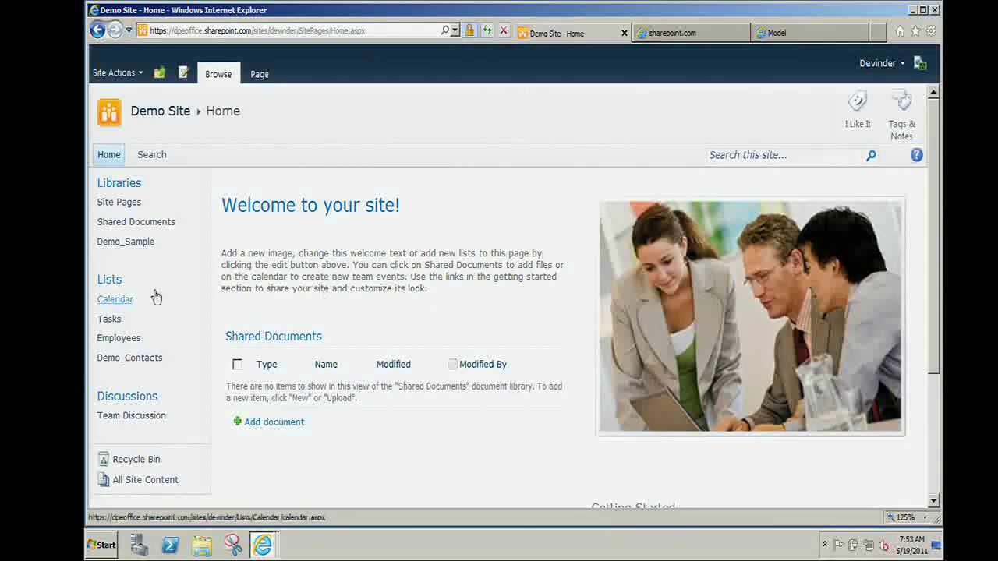
click(146, 244)
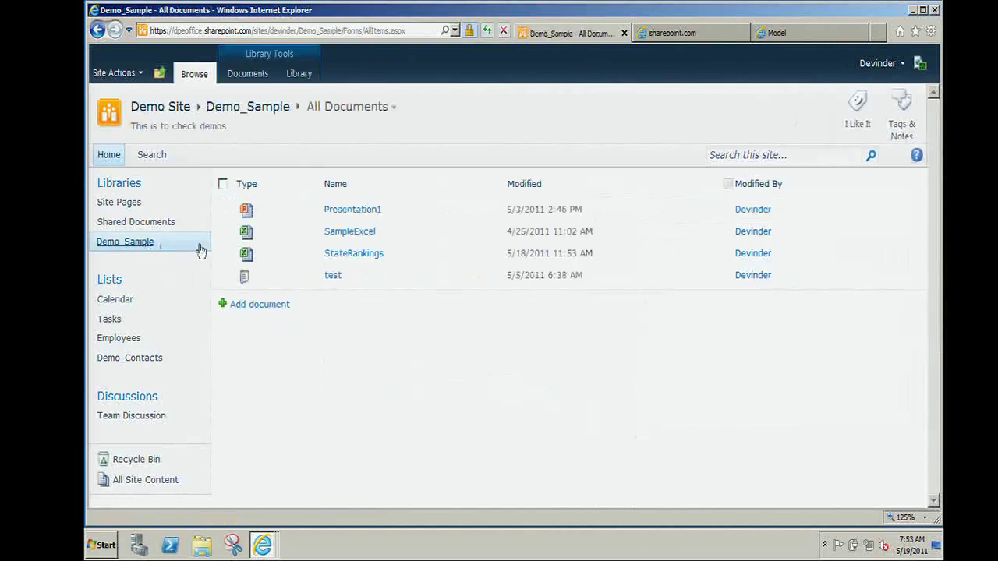
click(351, 258)
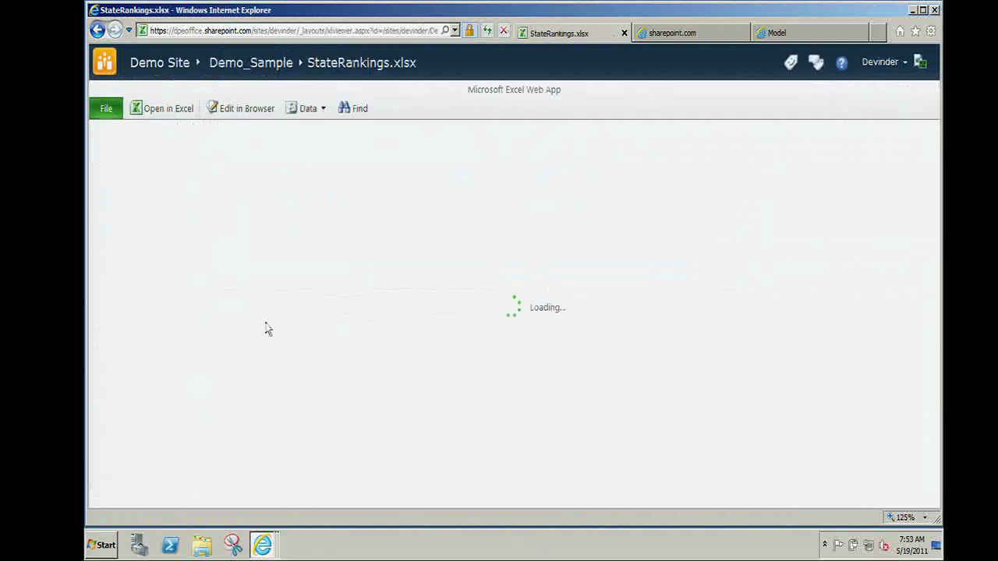
Open the StateRankings workbook in desktop Excel, dismissing the document cache errors and retrying.
click(176, 114)
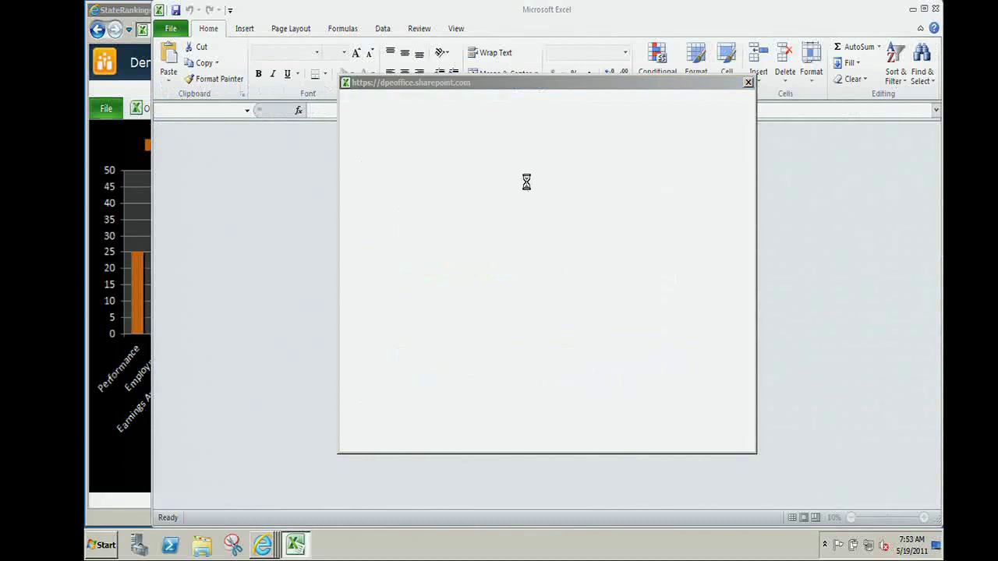
click(491, 300)
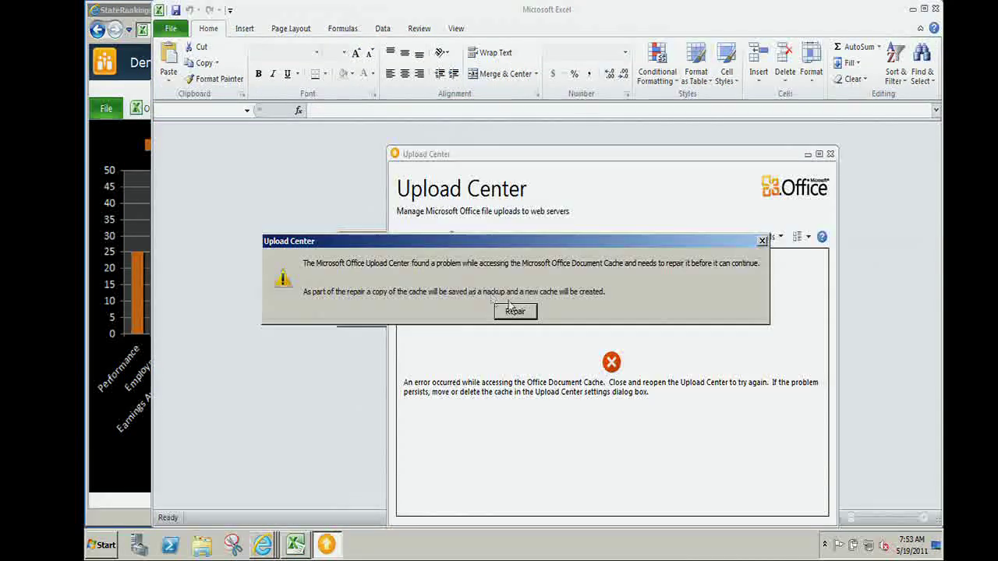
click(513, 310)
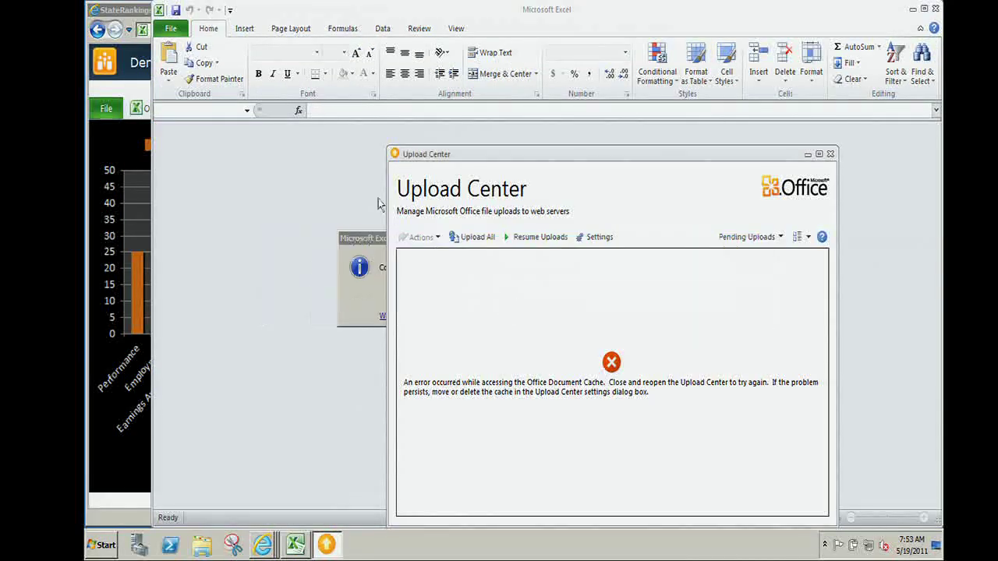
click(522, 299)
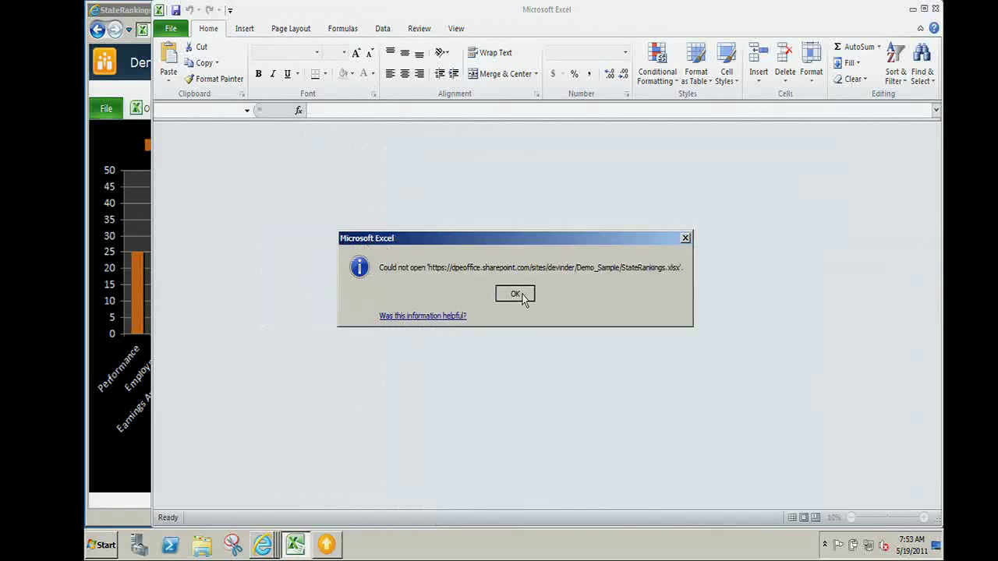
click(515, 309)
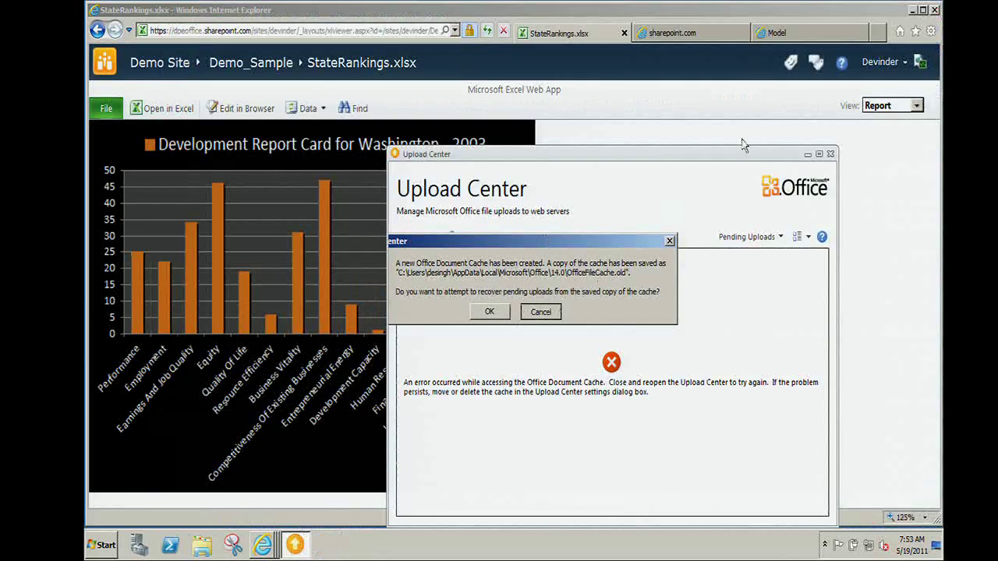
click(668, 27)
click(667, 27)
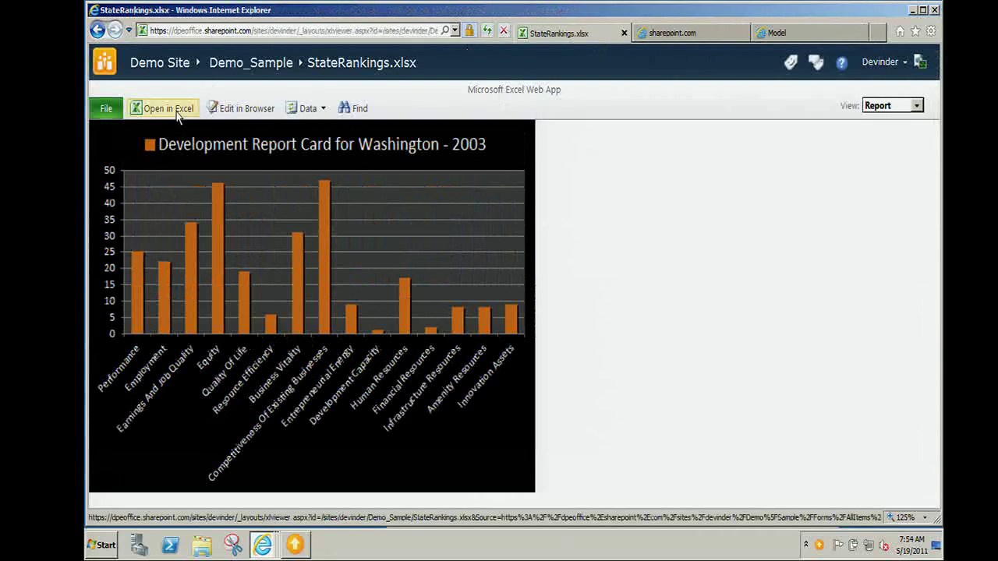
click(177, 114)
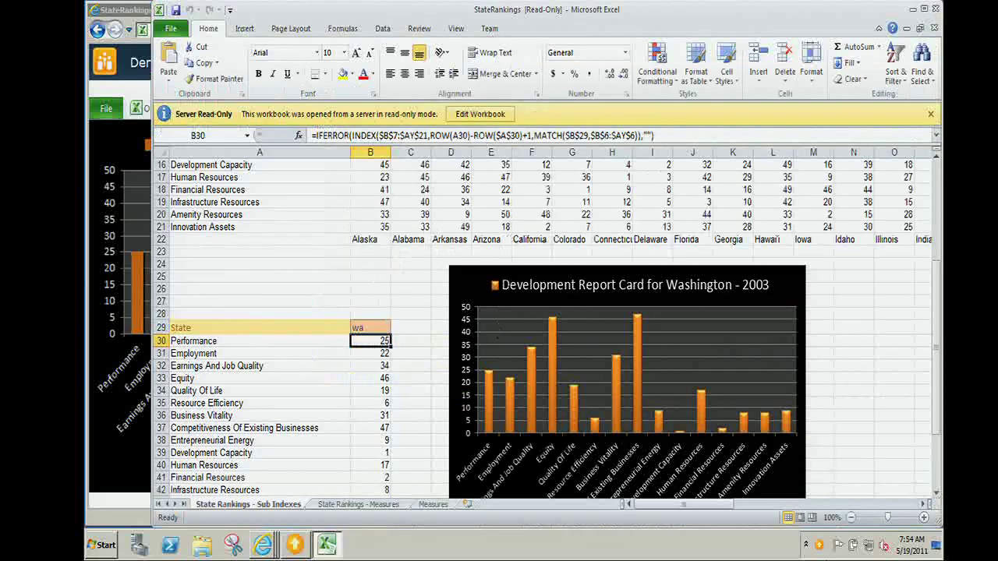
Change Alaska's Performance rank in cell B7 from 42 to 30.
scroll(777, 450, up, 2)
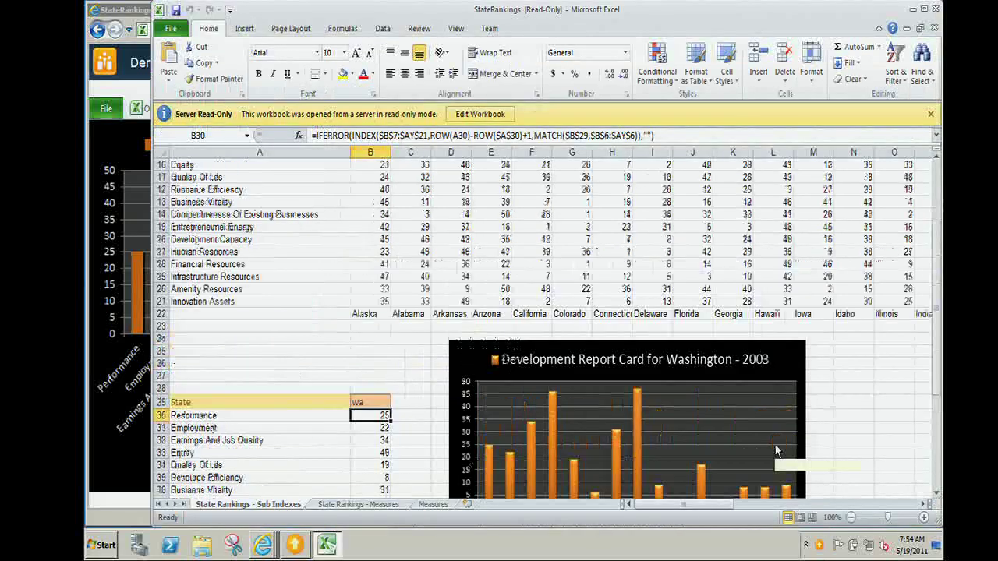
scroll(776, 450, up, 5)
drag(684, 503, 872, 508)
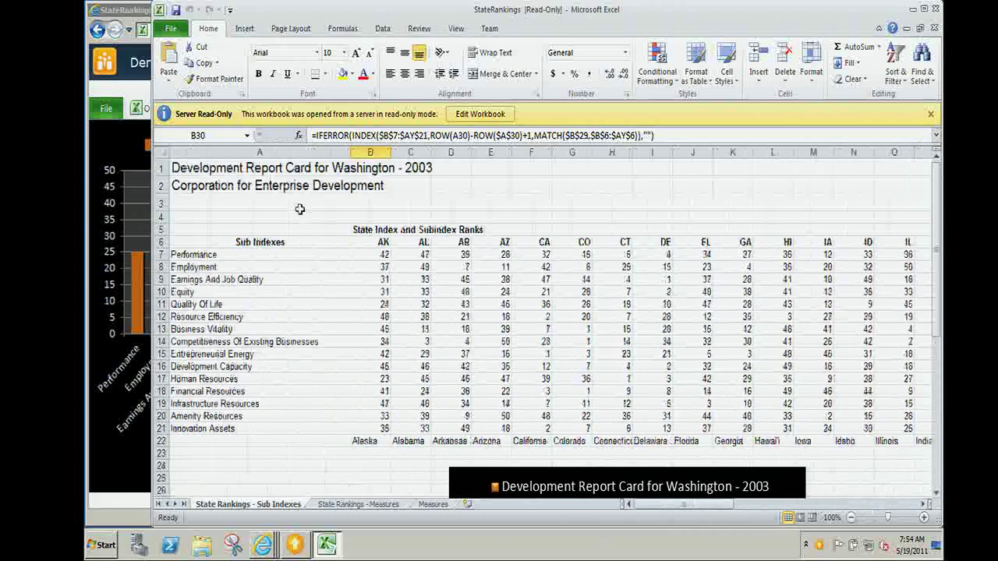
click(372, 257)
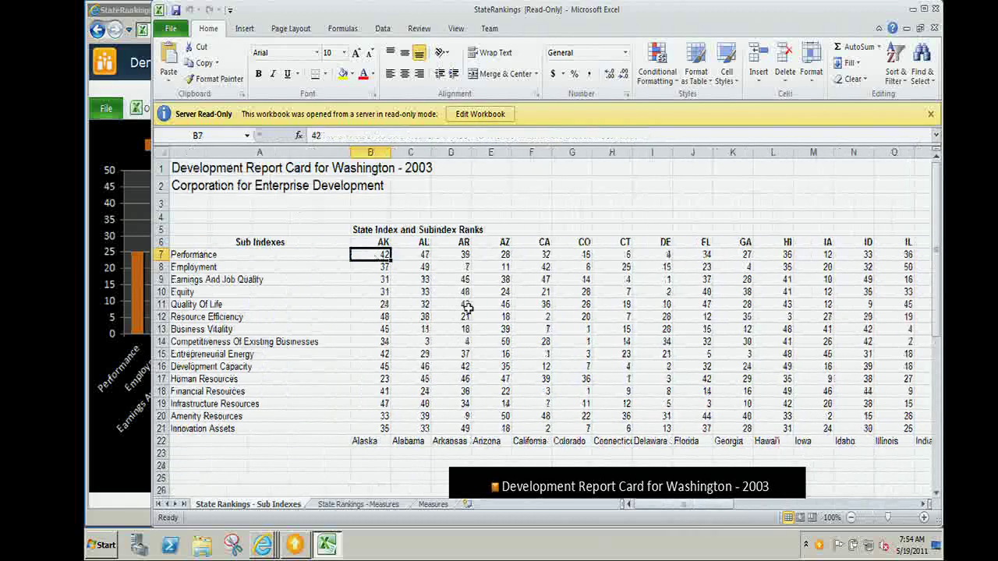
text(30)
key(Return)
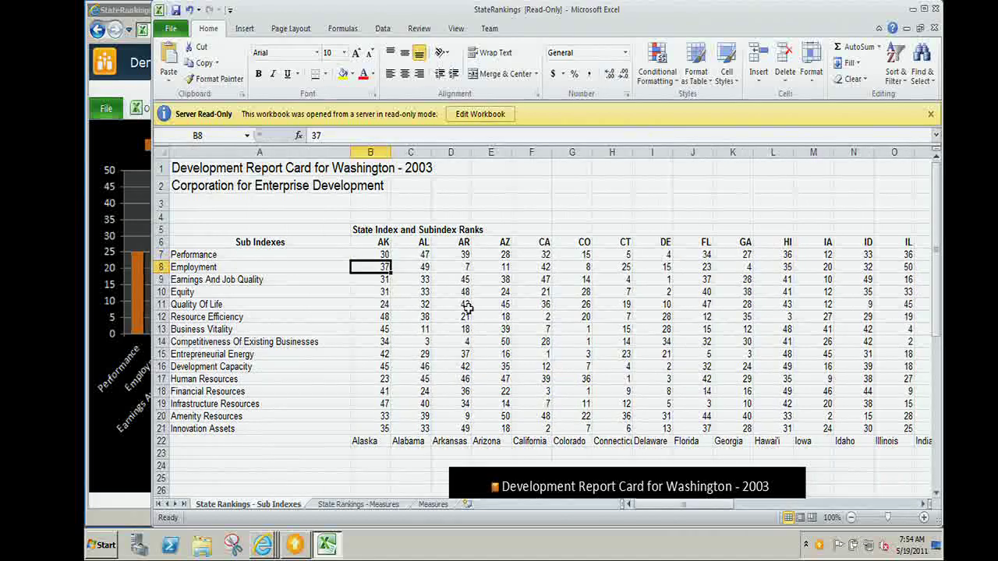
Save the workbook over StateRankings.xlsx in the Demo_Sample library.
key(F12)
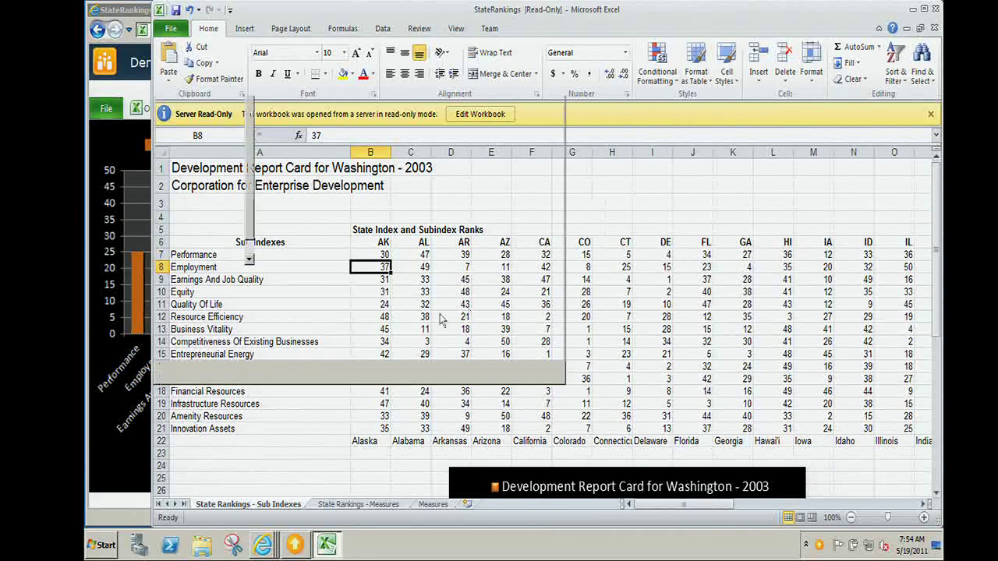
click(570, 383)
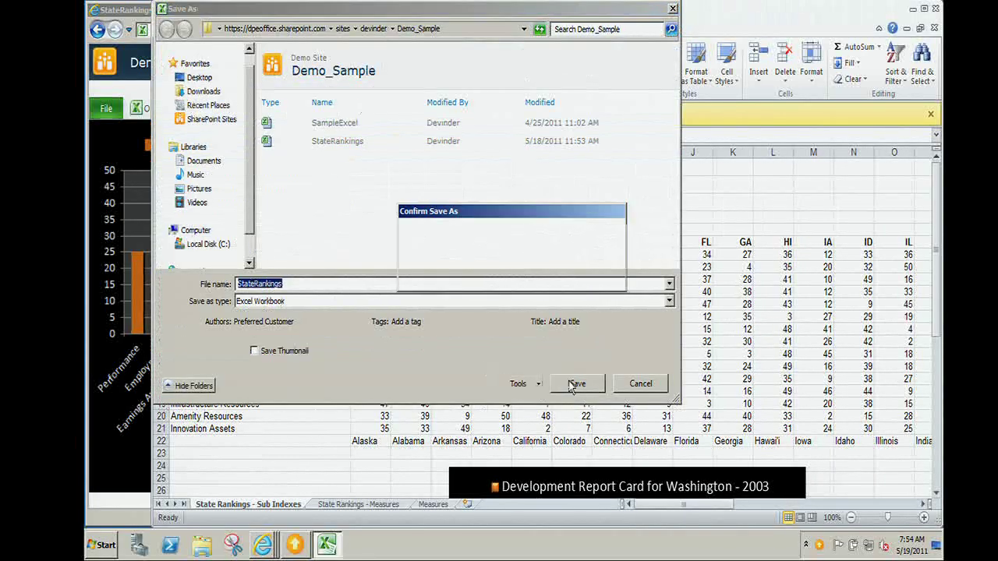
click(556, 278)
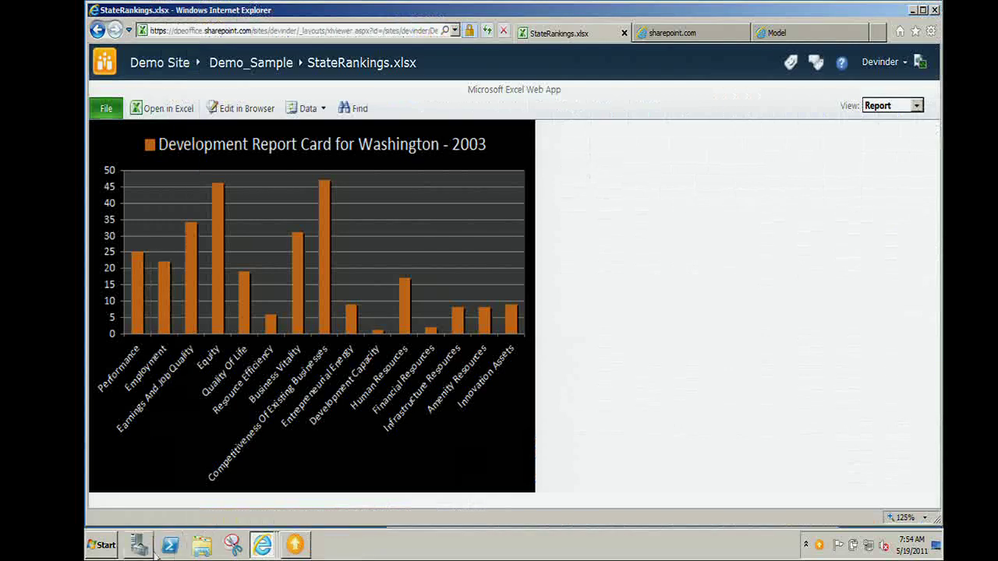
Open Doc3 from the desktop in Word and select its linked Alaska - 2003 chart.
key(super+d)
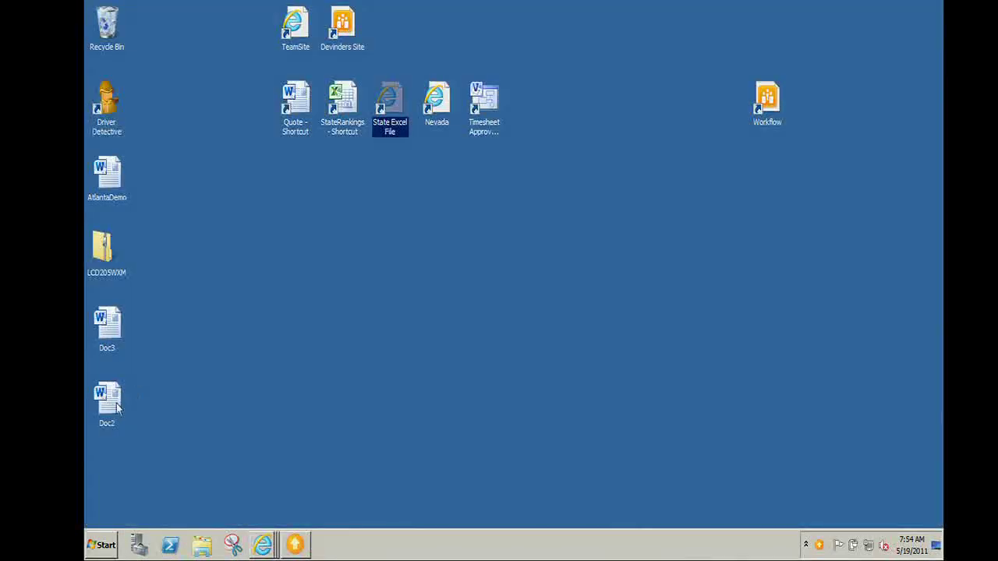
double_click(106, 331)
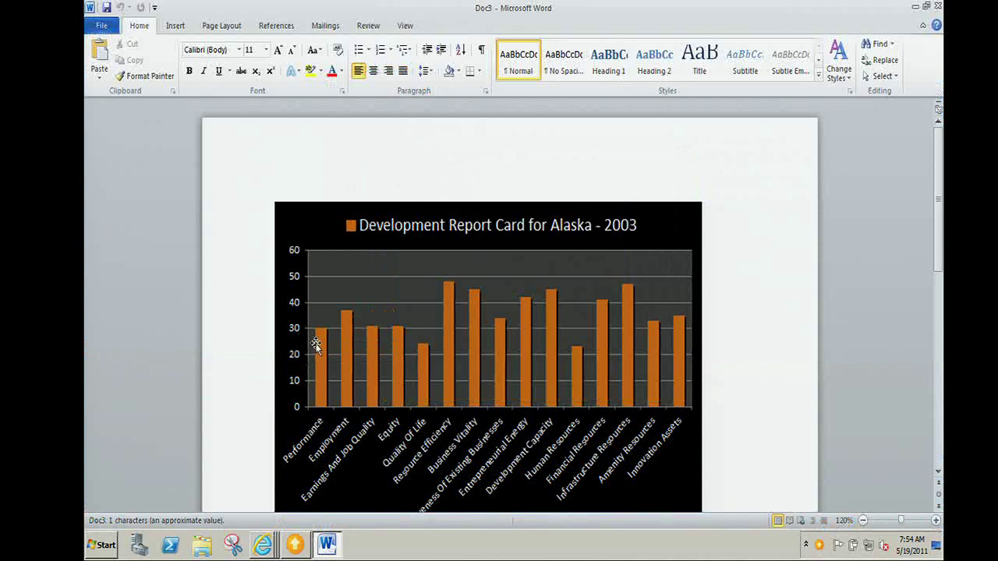
click(316, 346)
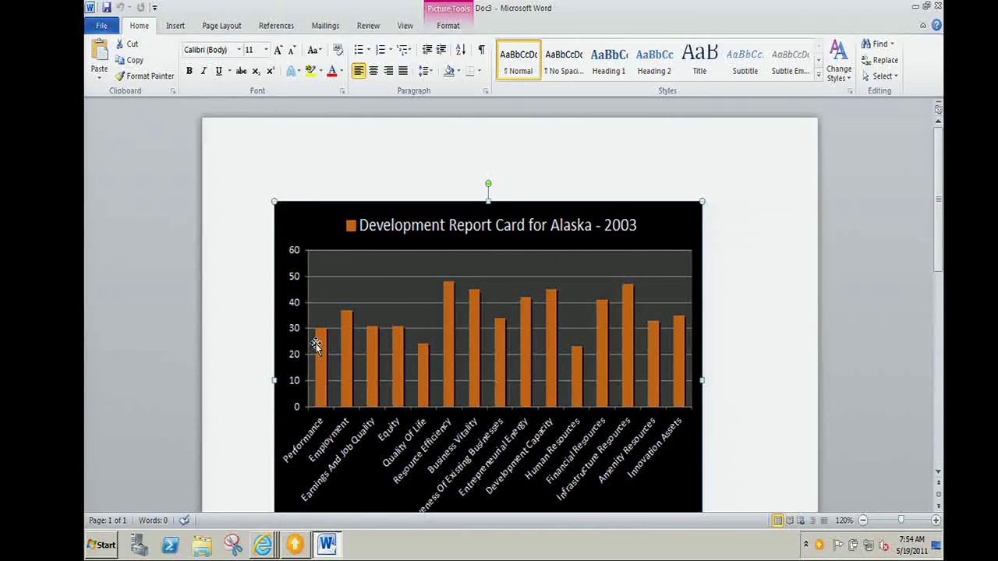
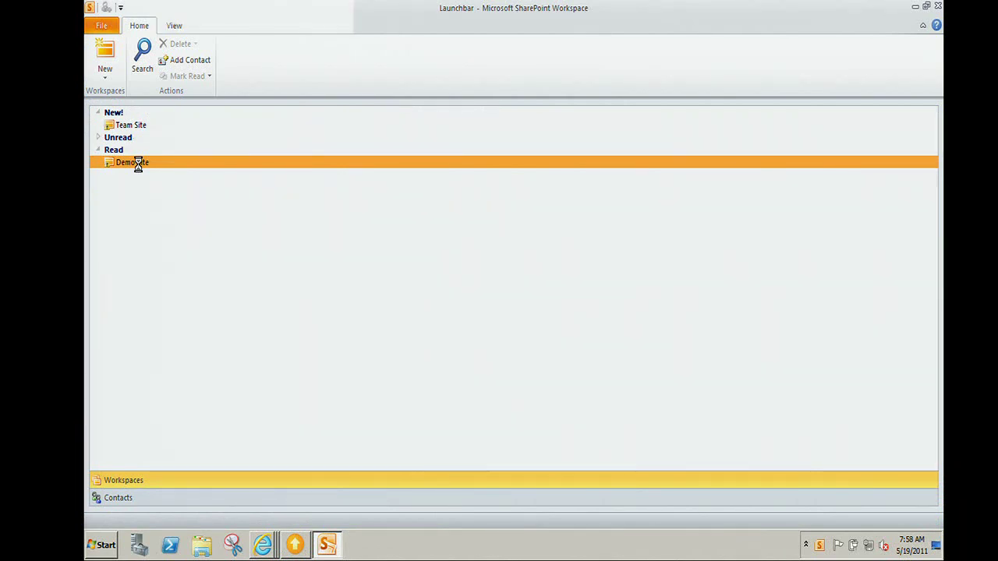
Load the Demo Site in Internet Explorer and open its Employees list beside SharePoint Workspace.
mouse_move(262, 545)
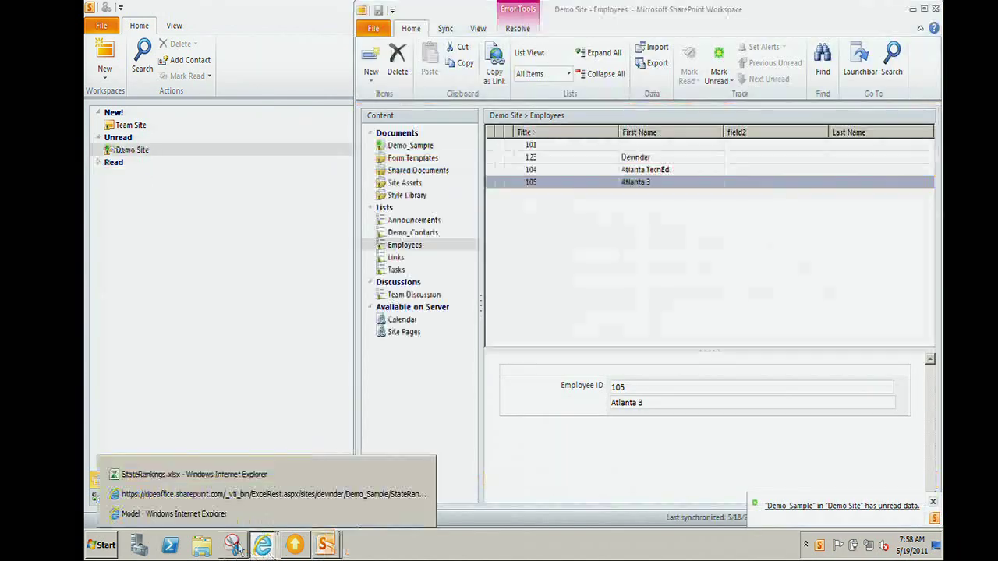
click(234, 496)
text(devin)
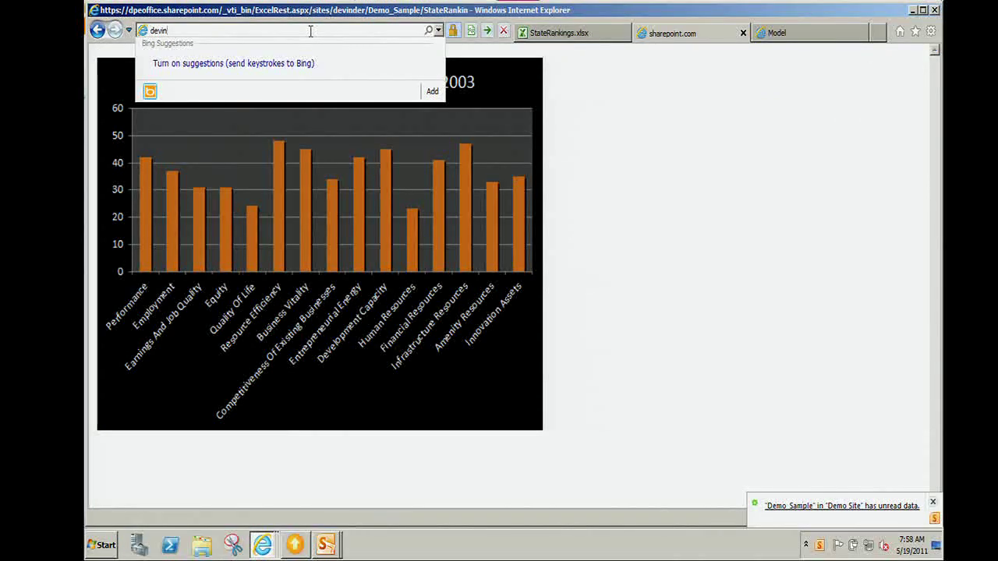
key(BackSpace)
key(BackSpace)
key(BackSpace)
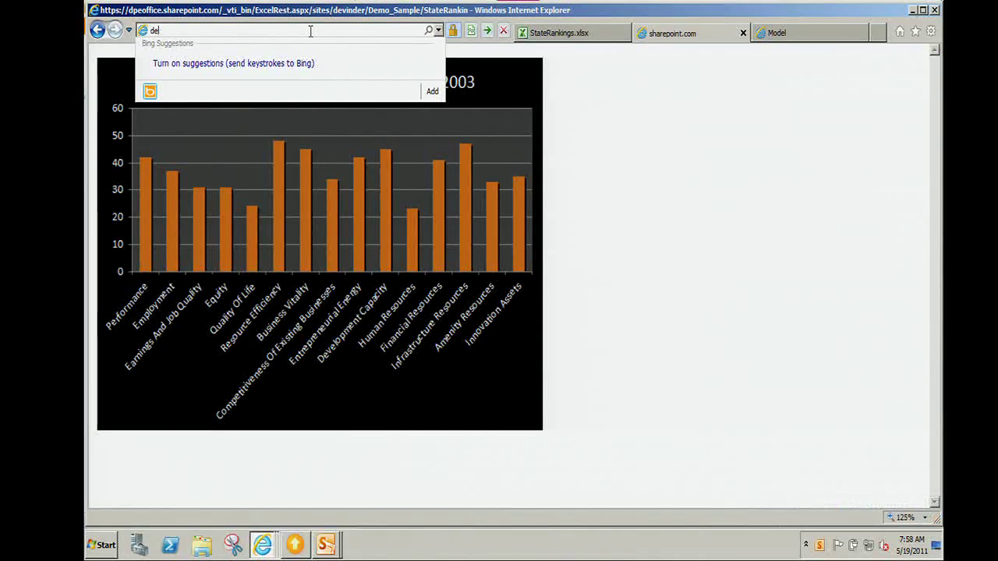
key(BackSpace)
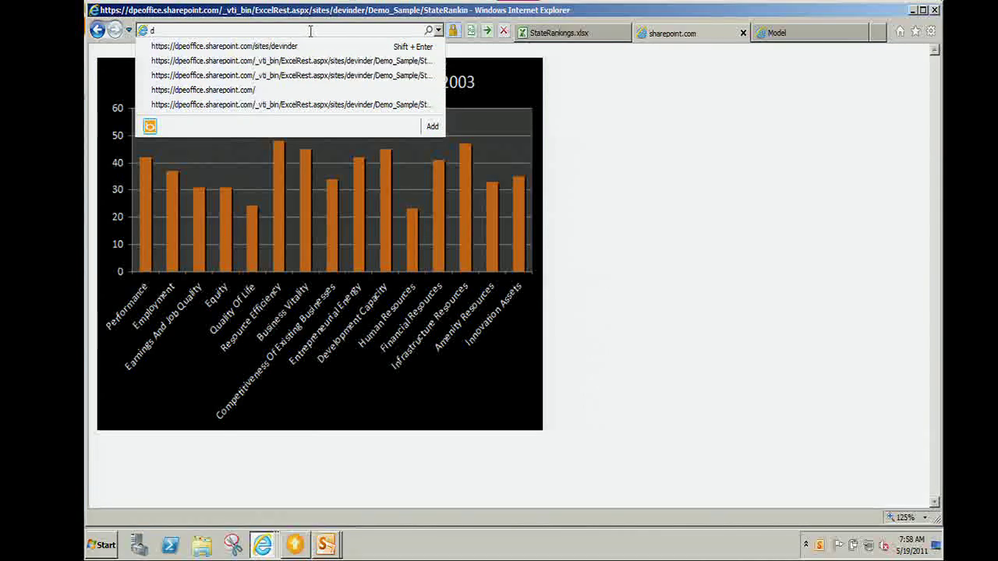
key(Down)
key(Up)
key(Return)
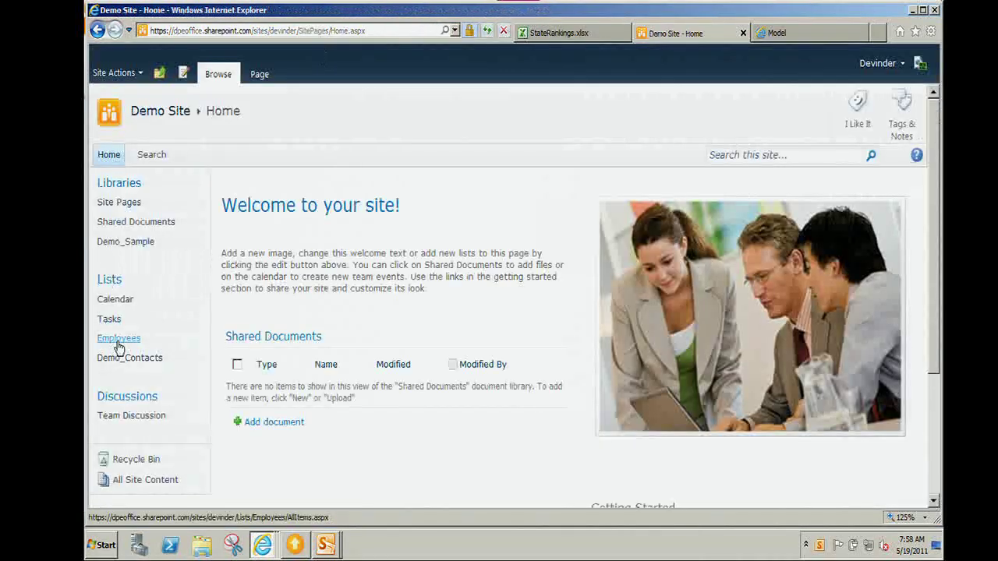
click(118, 342)
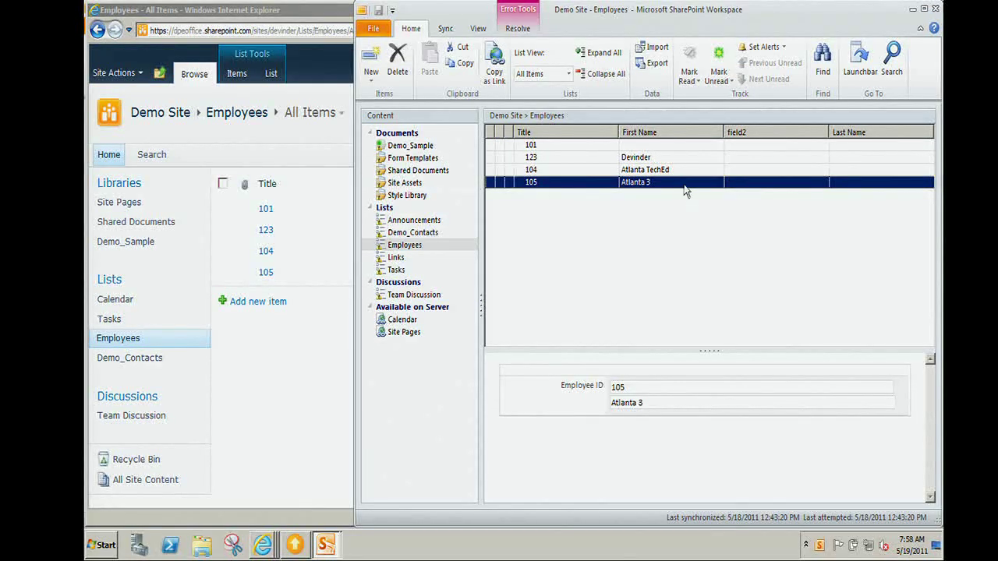
Edit employee item 105 offline to read 'Atlanta 4' and save it.
double_click(654, 189)
click(366, 159)
text(4)
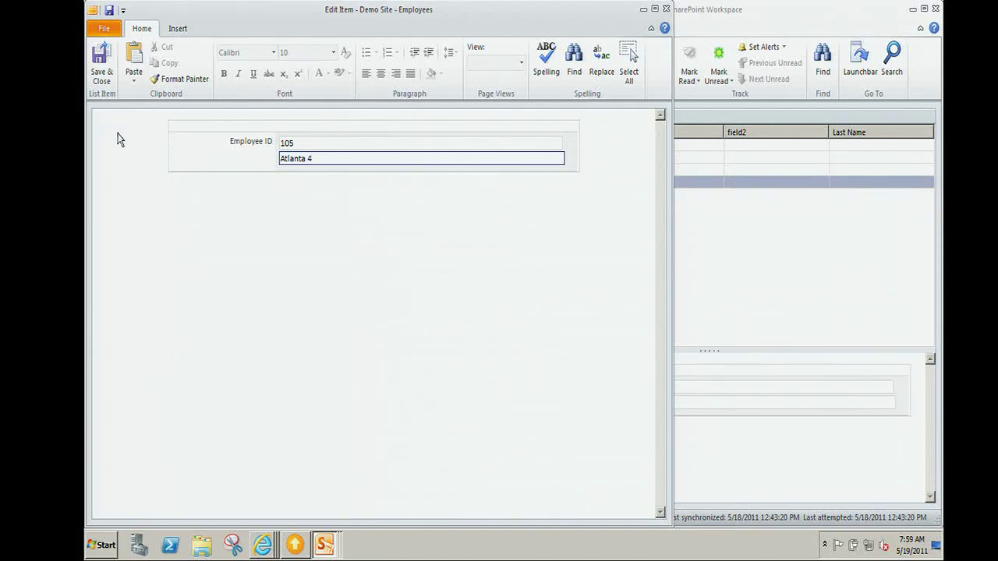
click(101, 78)
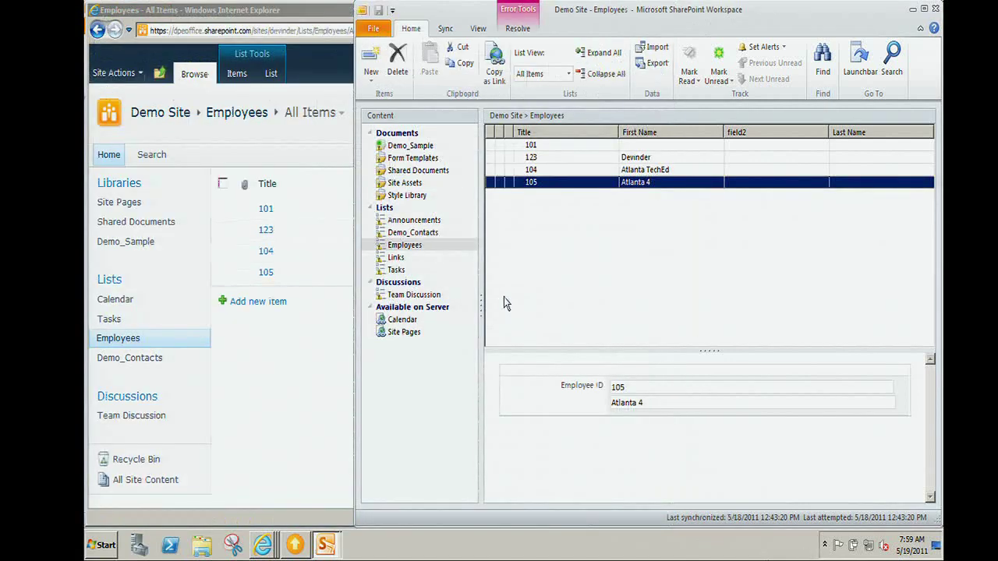
Confirm the site still shows Atlanta 3, then synchronize the Employees list with the server.
double_click(661, 22)
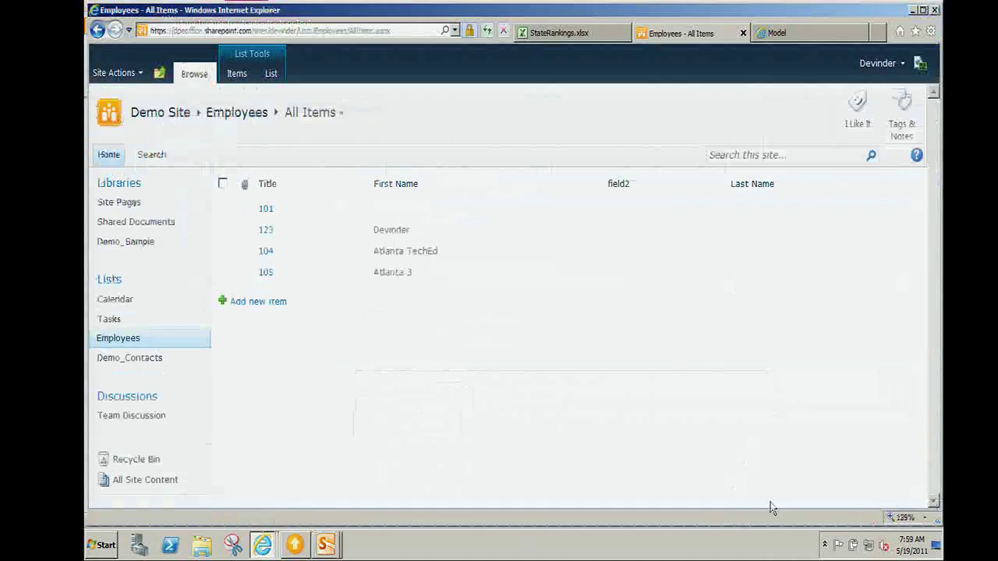
click(487, 31)
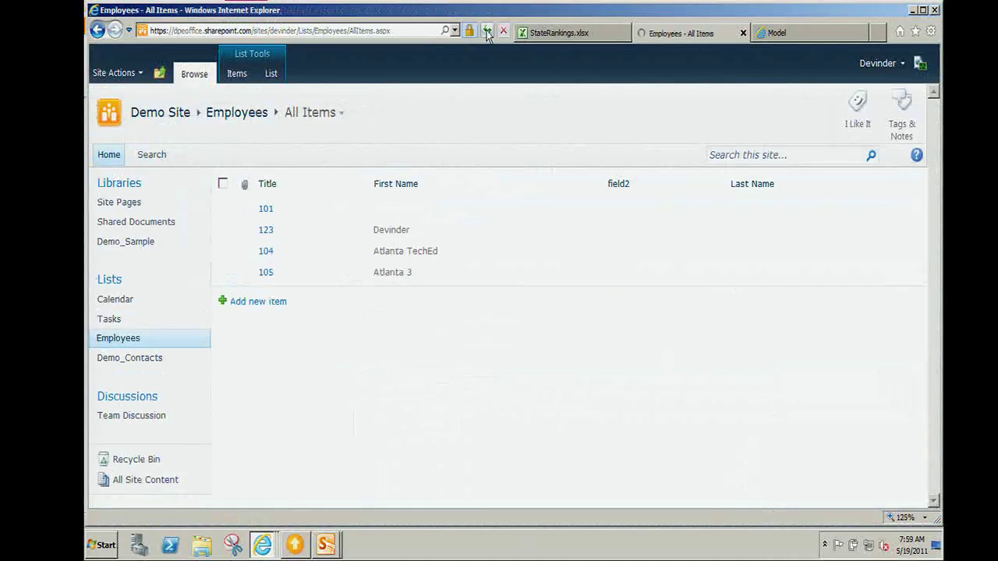
key(alt+Tab)
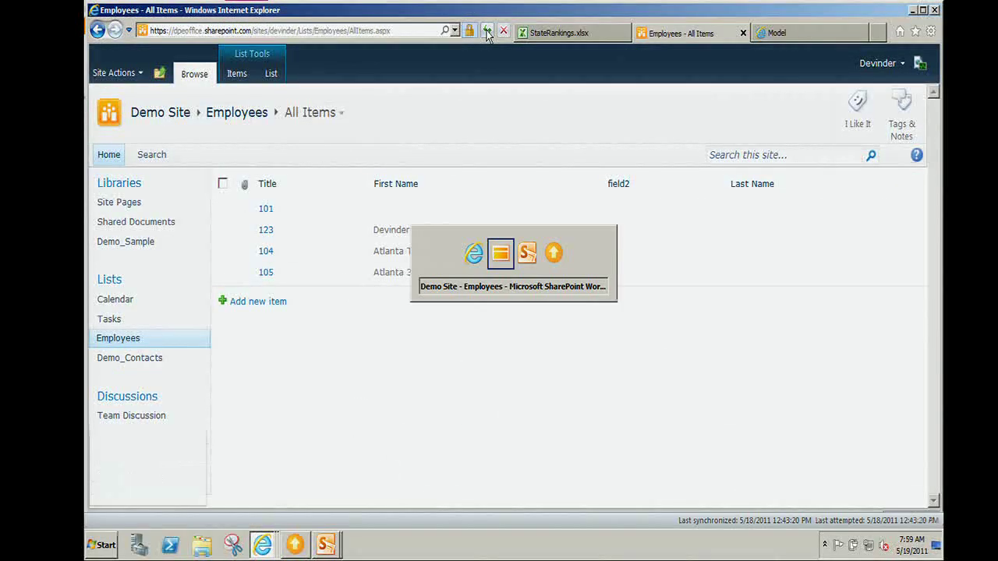
click(175, 27)
click(99, 56)
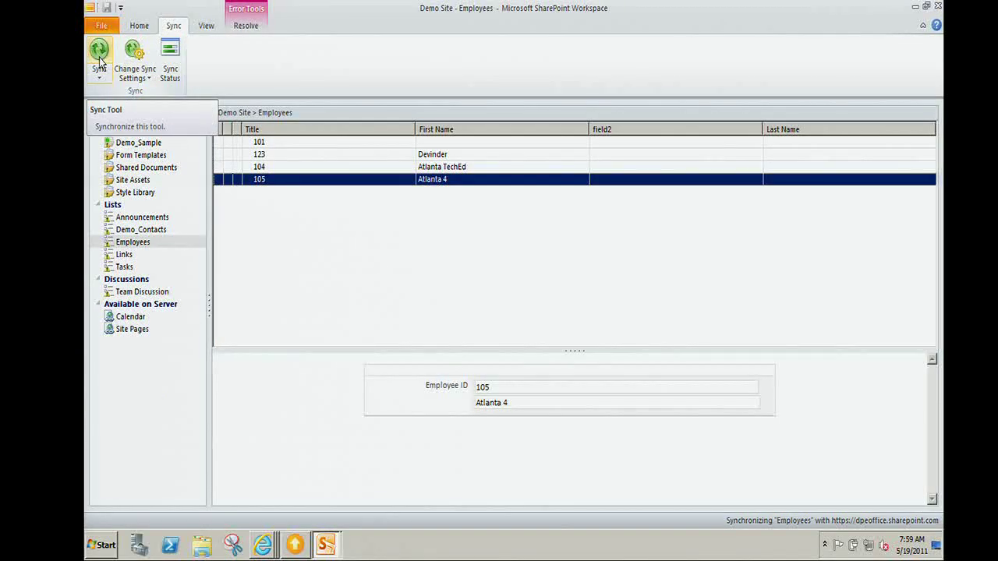
Refresh the site's Employees list in the browser to confirm item 105 now reads Atlanta 4.
key(alt+Tab)
click(487, 31)
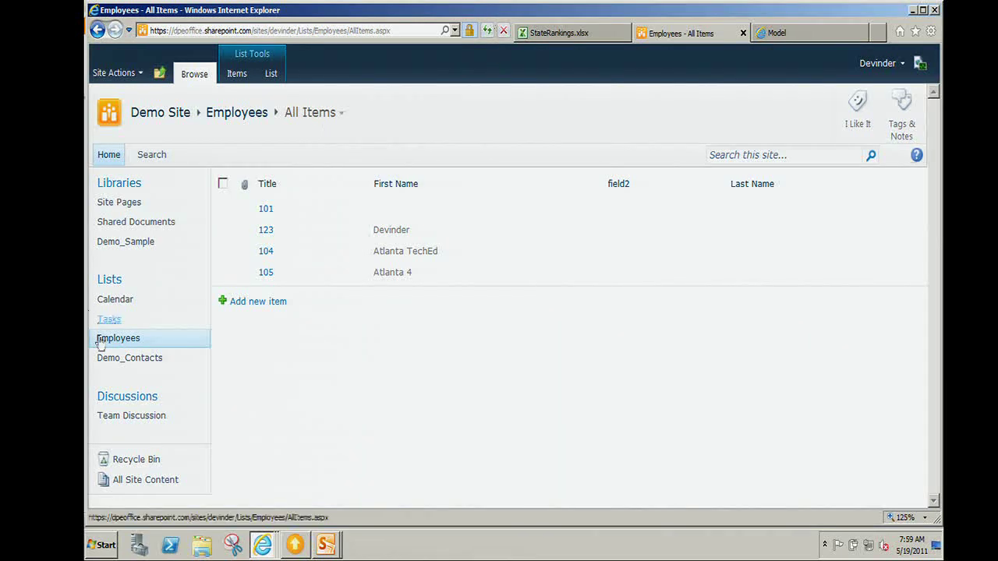
click(233, 30)
Go to the top-level team site's Course list and launch Customize Form in InfoPath Designer.
text(dpeoffice.sharepoint.com/)
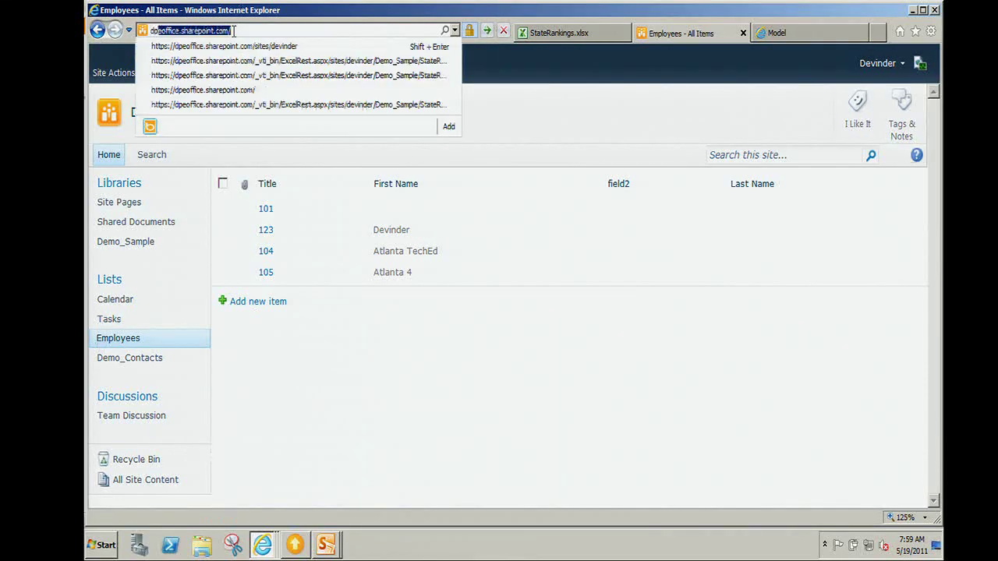
key(Down)
key(Down)
key(Down)
key(Down)
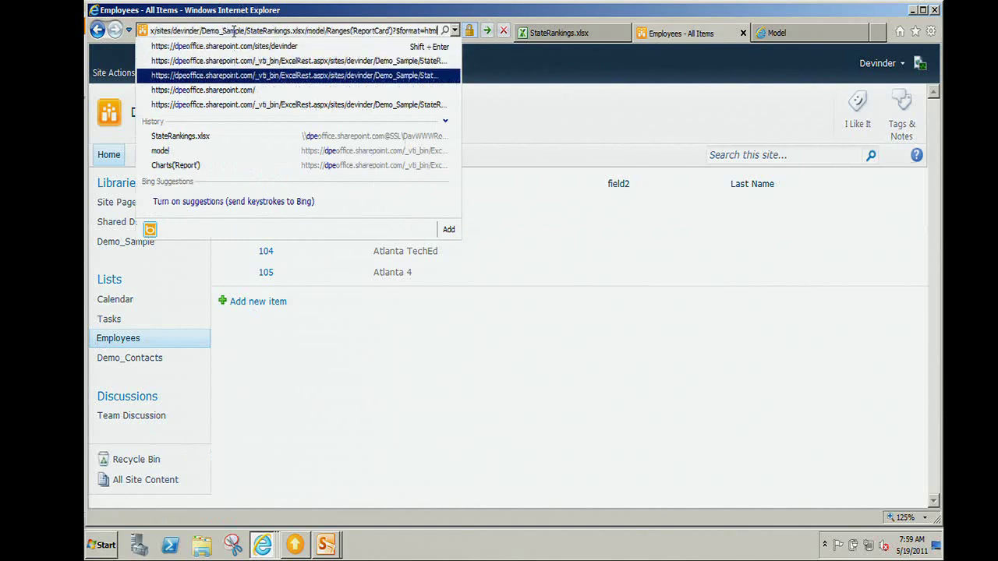
key(Return)
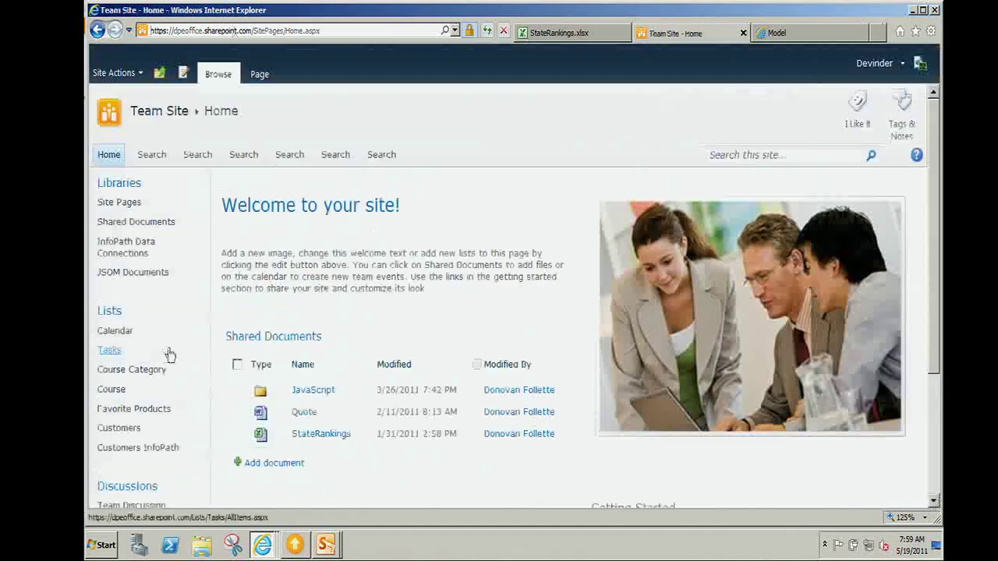
click(110, 390)
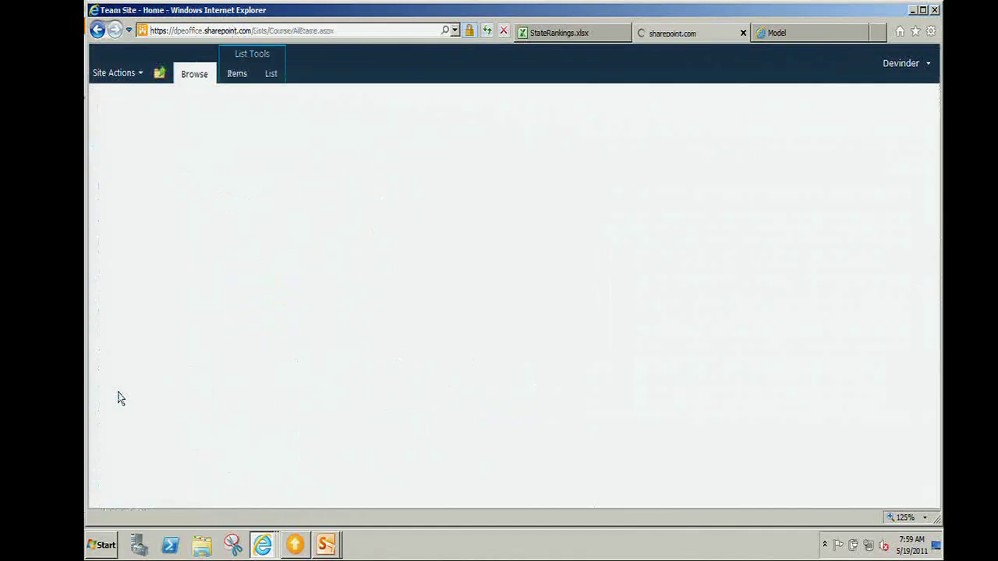
click(272, 76)
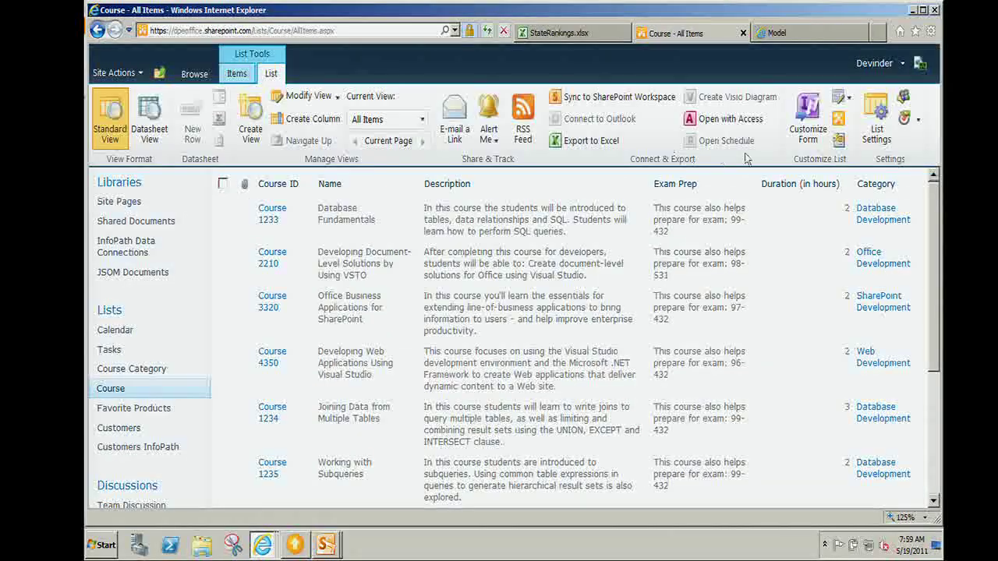
click(816, 145)
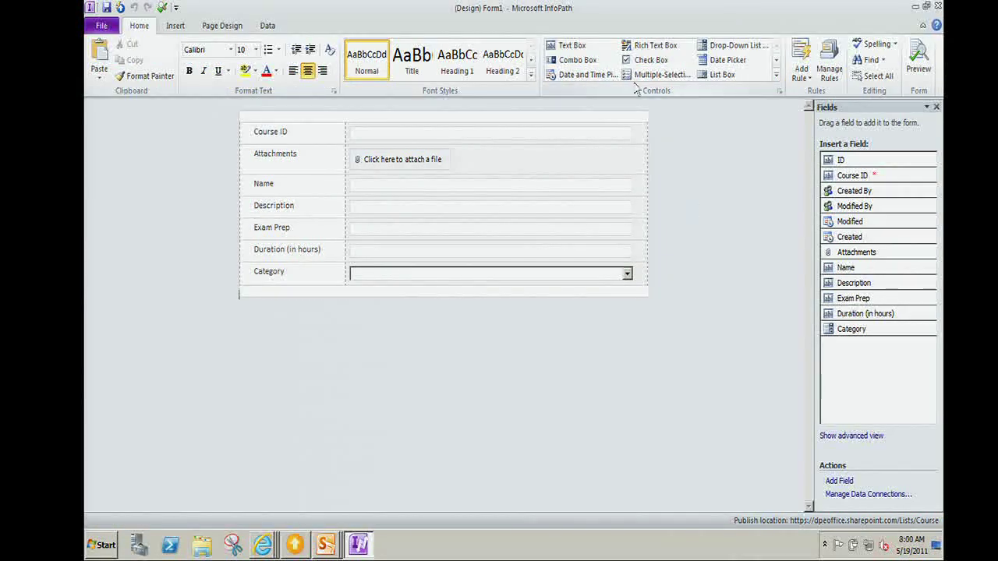
Review the Page Design and Data tabs, close InfoPath without publishing, and open Favorite Products.
click(222, 25)
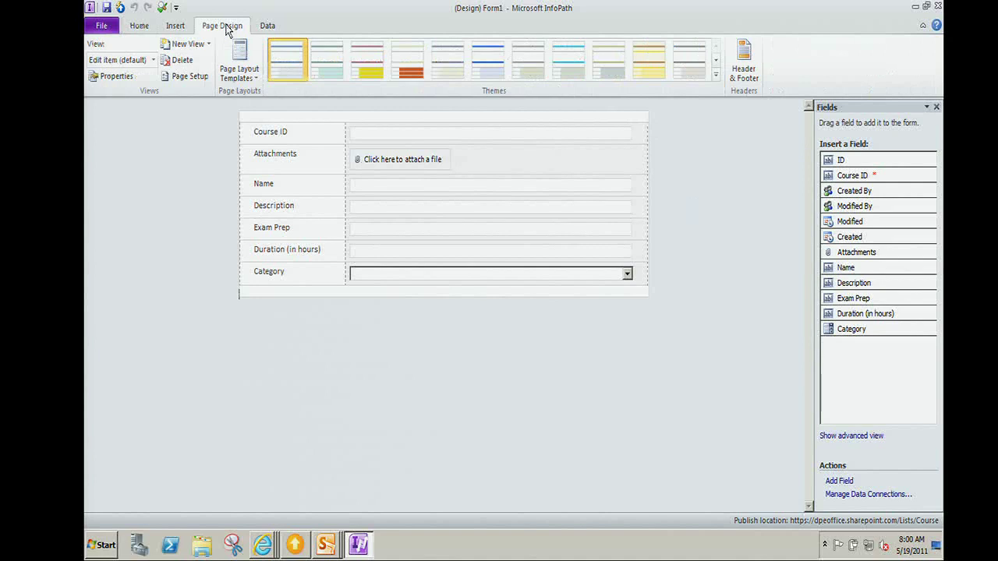
click(268, 27)
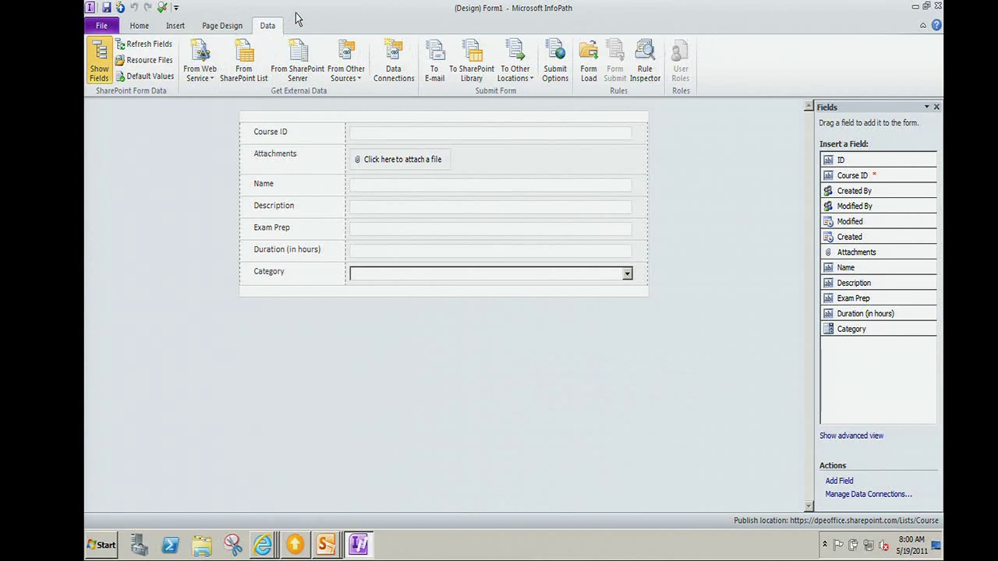
click(938, 7)
click(533, 302)
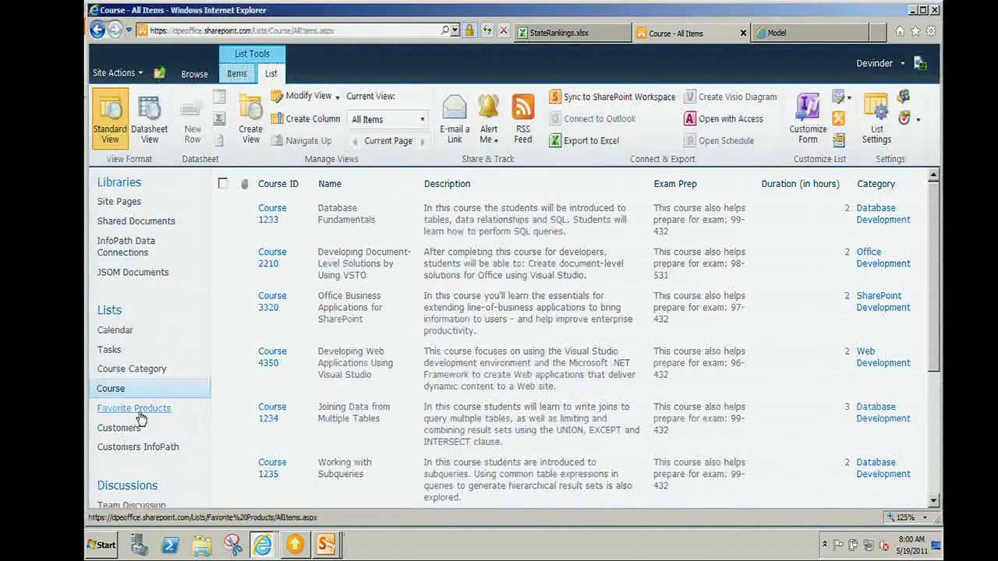
click(137, 410)
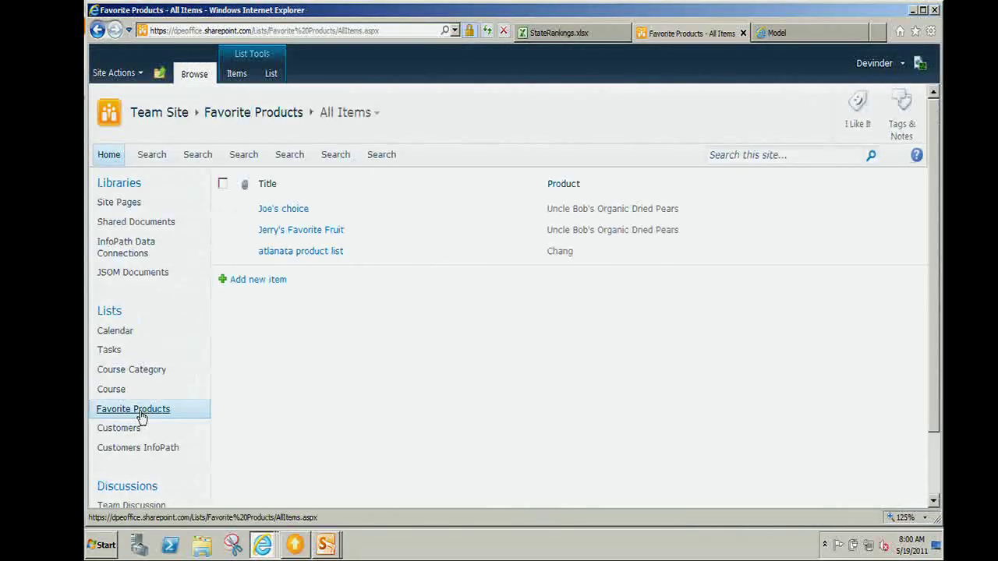
Use Customize Form on the Favorite Products list to open its form in InfoPath Designer.
click(272, 74)
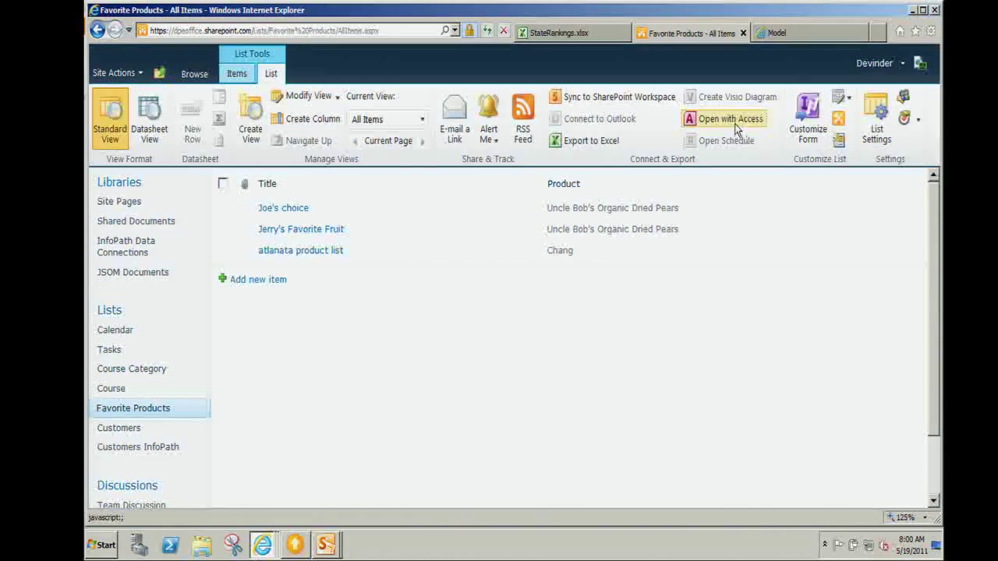
click(808, 134)
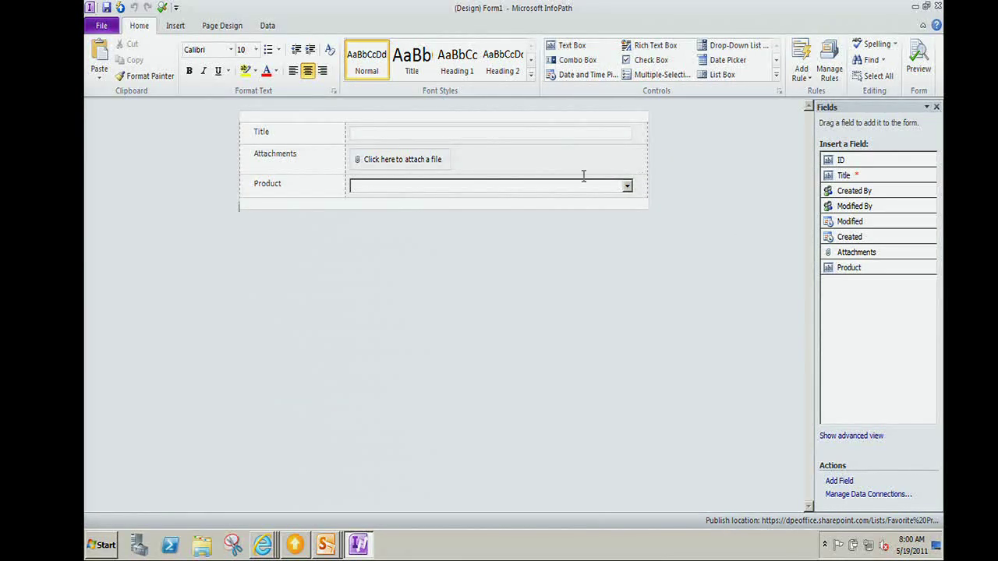
Review the Product drop-down's Northwind Products REST source and entries unchanged, then exit InfoPath without publishing.
click(623, 189)
right_click(627, 192)
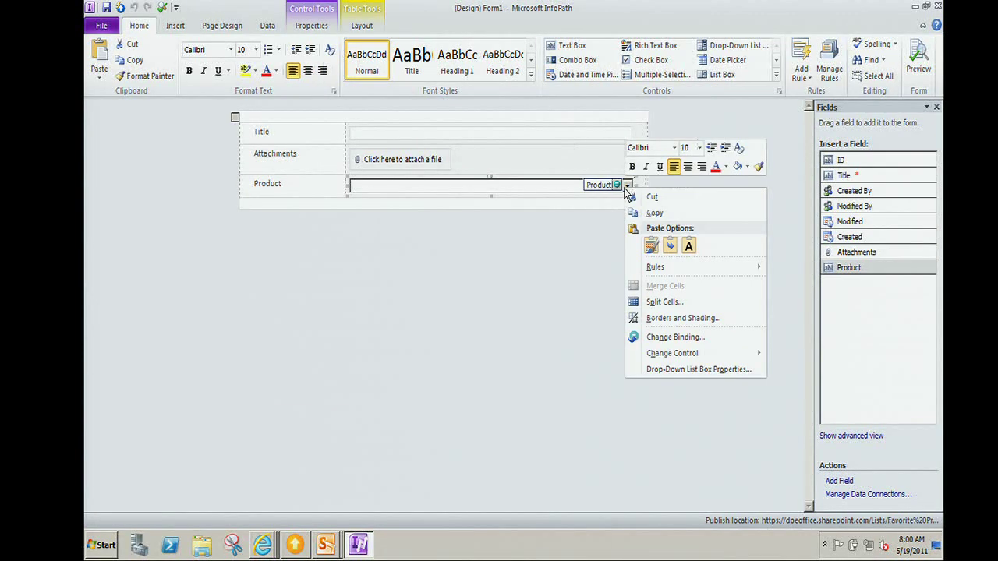
click(655, 372)
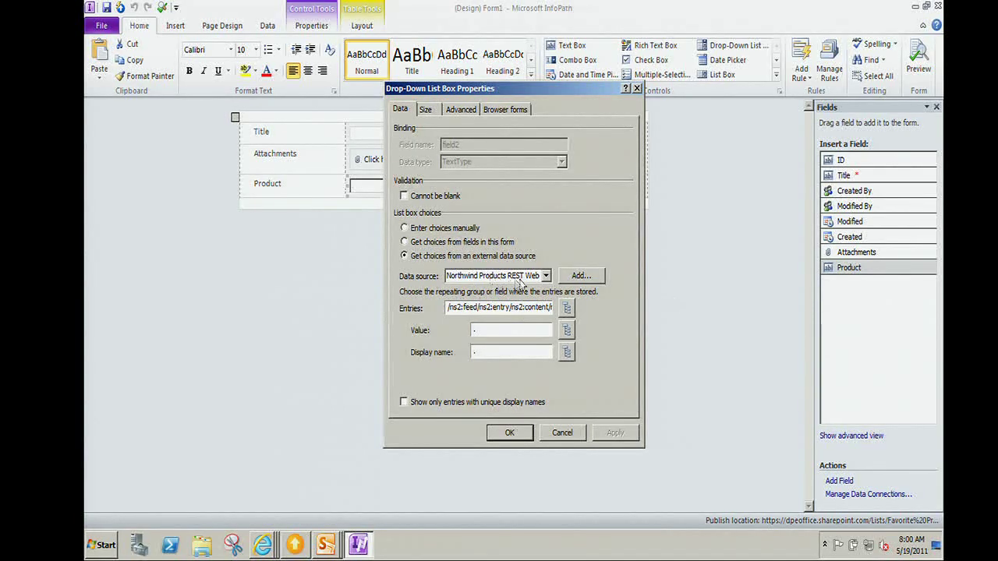
click(546, 276)
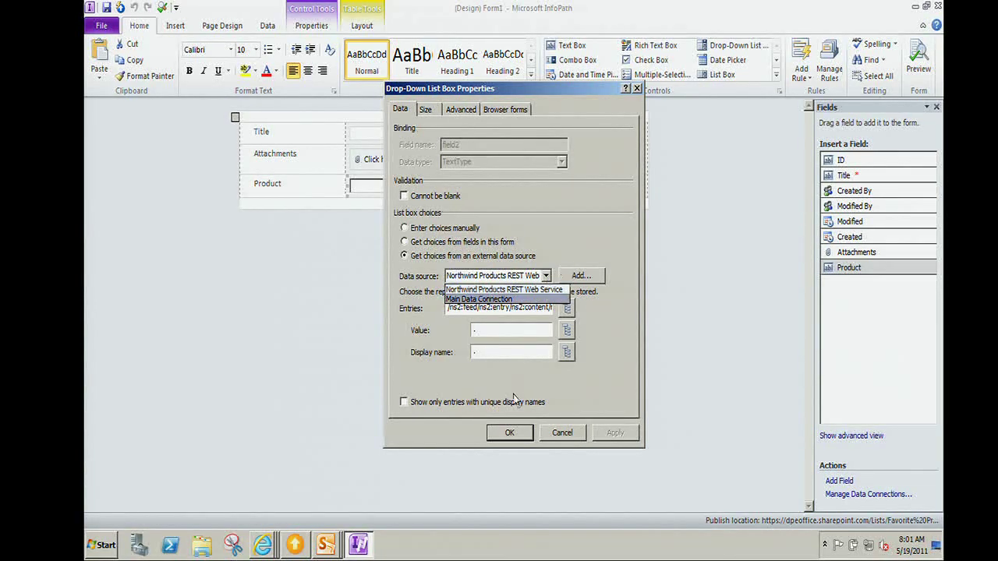
click(620, 381)
click(567, 308)
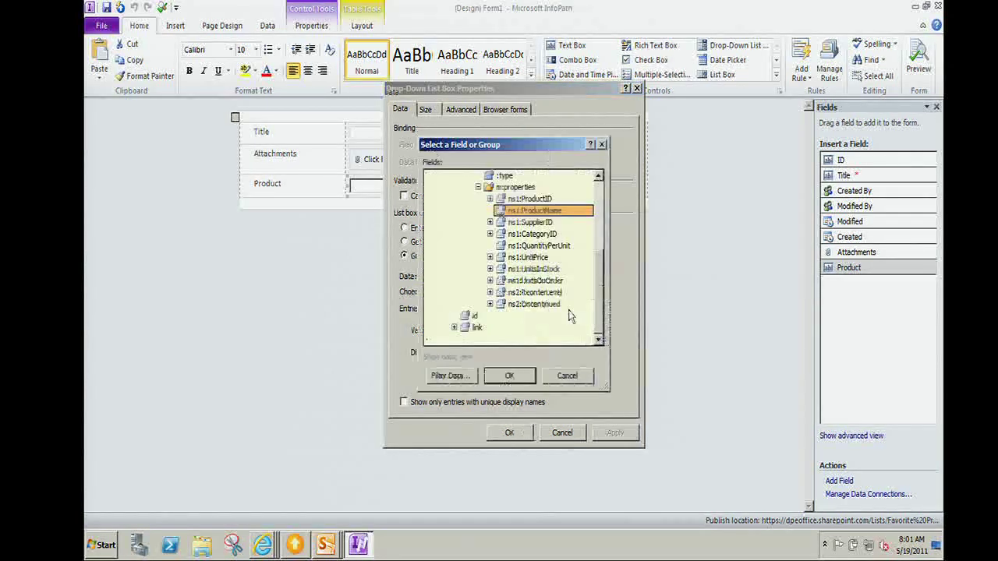
click(569, 379)
click(563, 433)
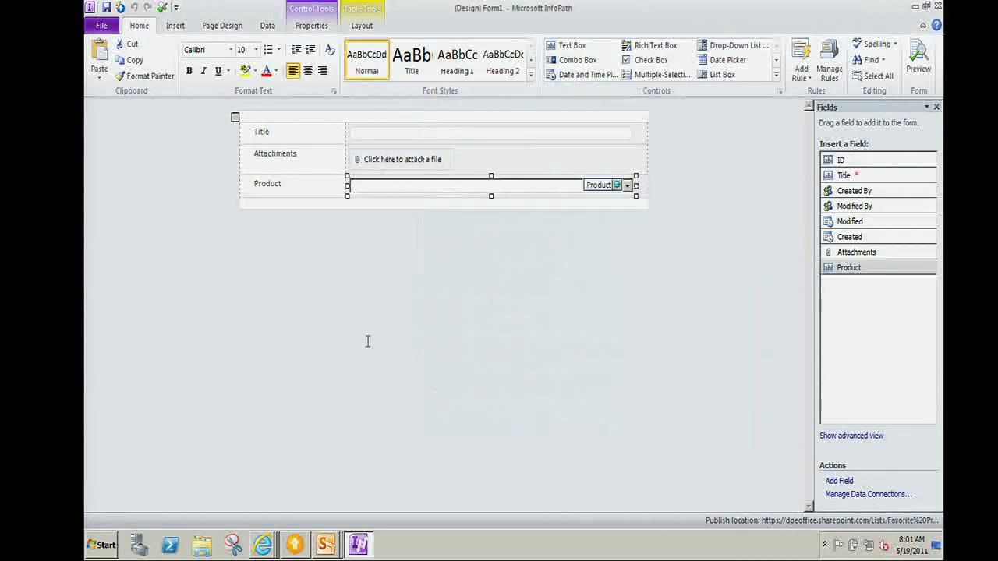
click(938, 6)
click(524, 306)
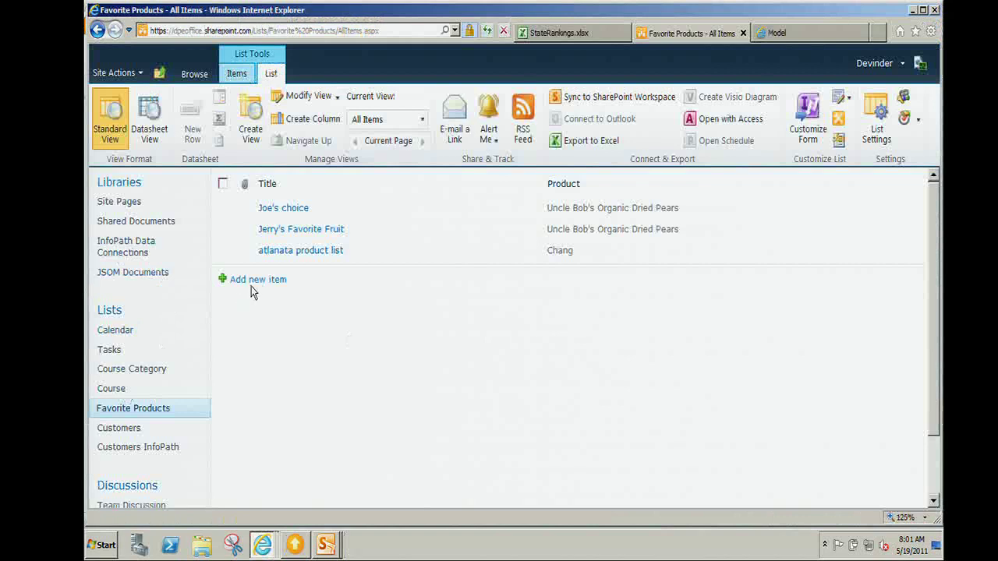
Start a new Favorite Products item, view its Northwind product choices, then close Workspace and the unsaved form.
click(259, 286)
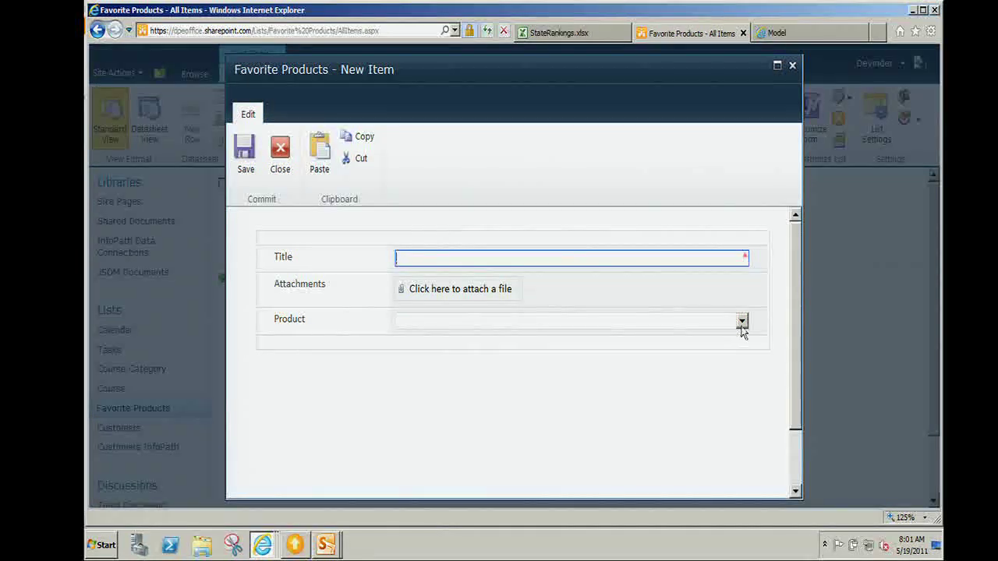
click(742, 322)
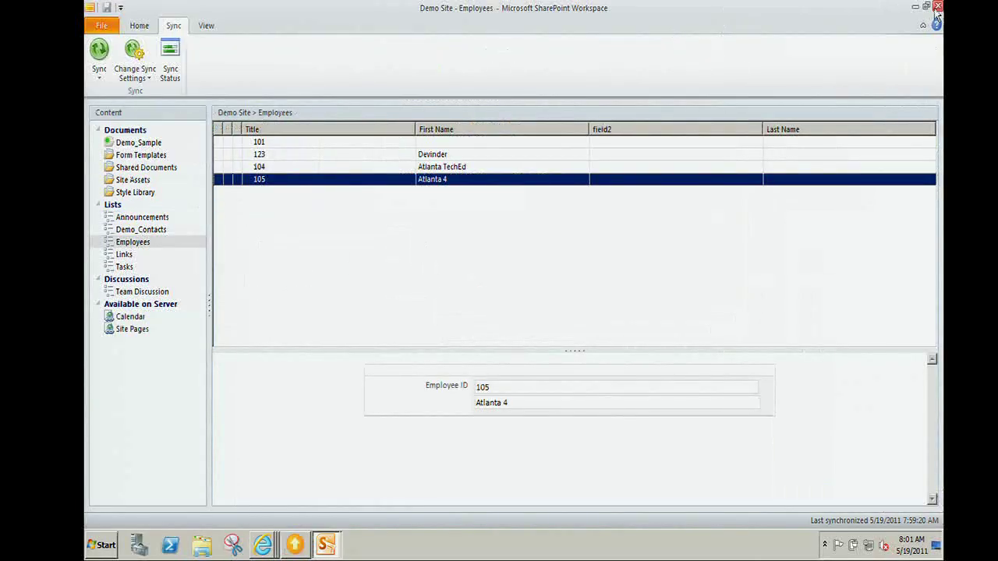
click(939, 8)
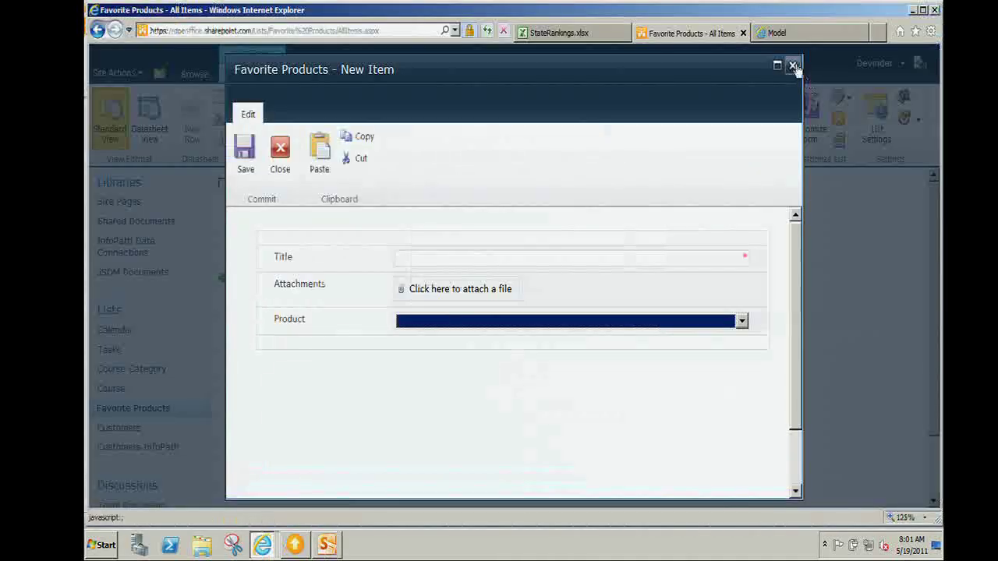
click(795, 64)
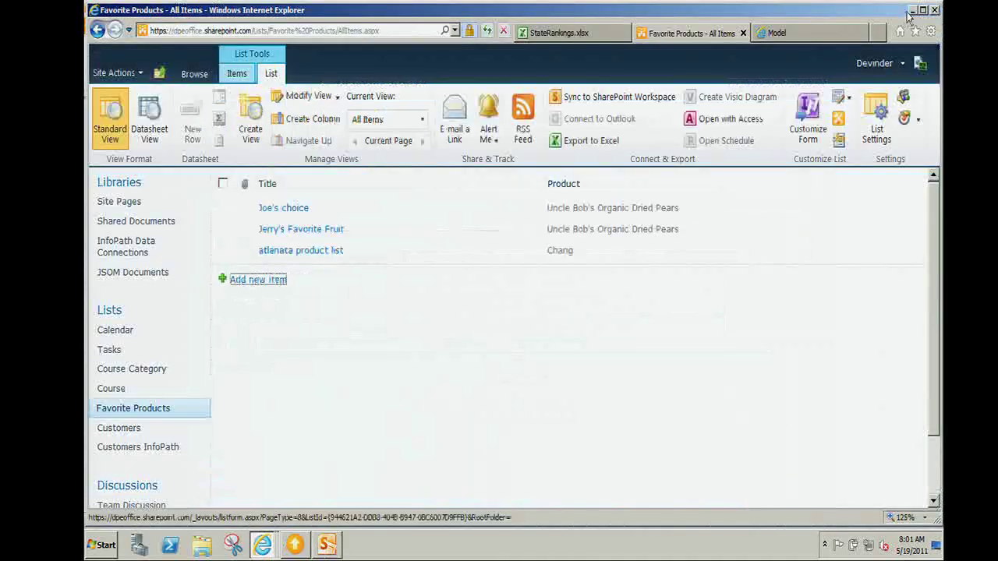
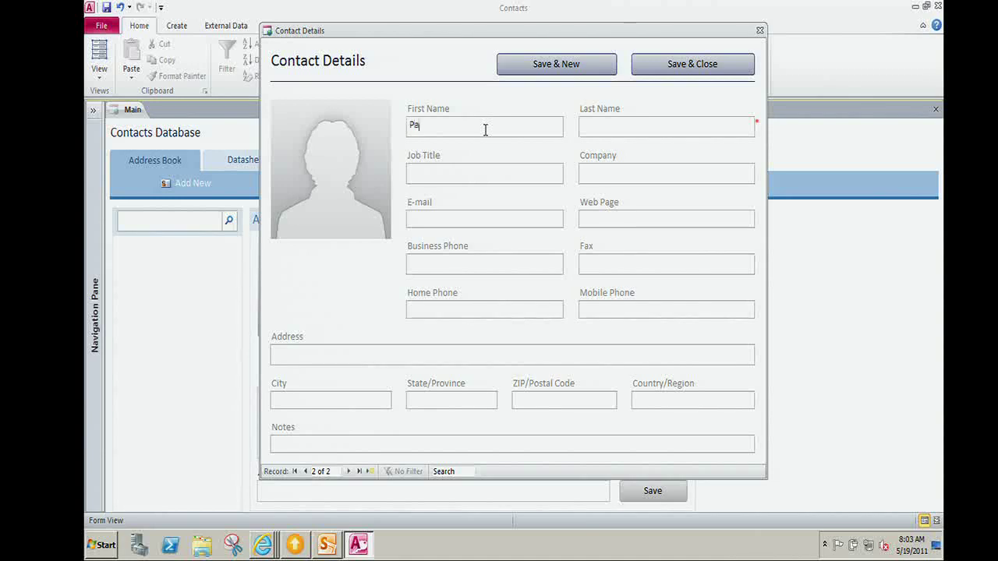
Enter last name Ellis and job title Systems Analysts, then save the contact.
key(Tab)
text(Eilios)
key(BackSpace)
key(BackSpace)
key(BackSpace)
key(BackSpace)
key(BackSpace)
key(BackSpace)
text(Ellis)
key(Tab)
text(Systems Analysts)
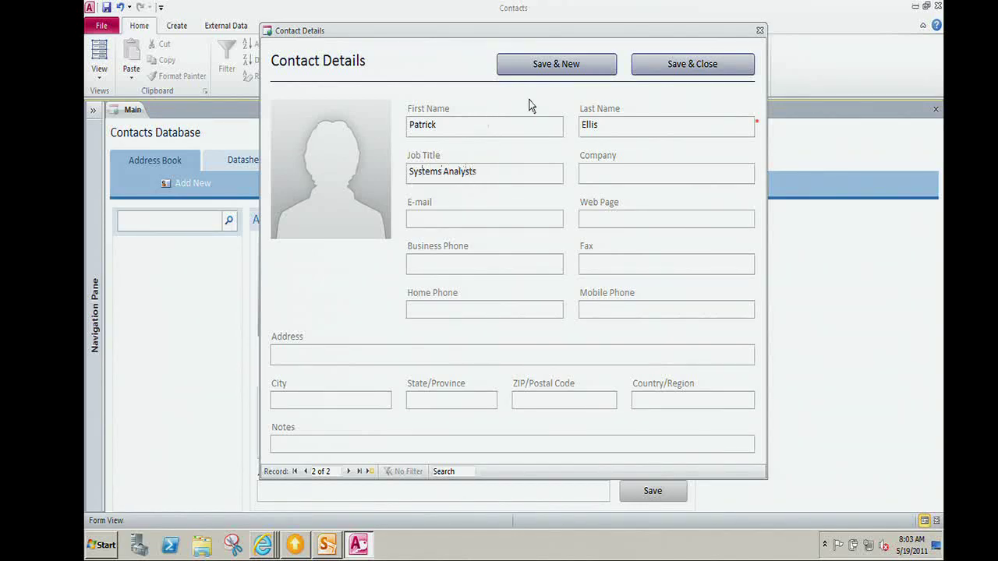
click(570, 63)
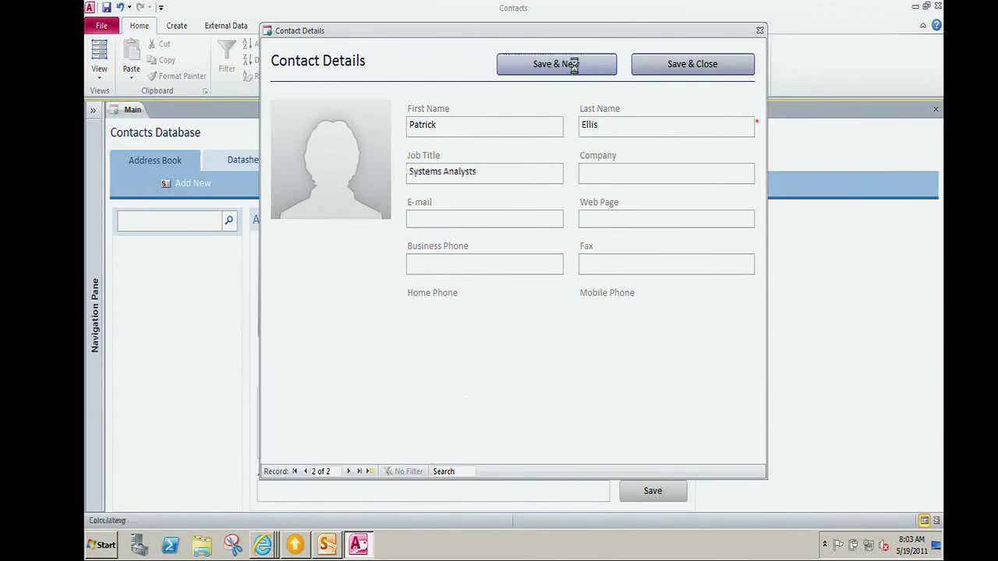
Close the contact form and view the Contact Address Book report.
click(759, 31)
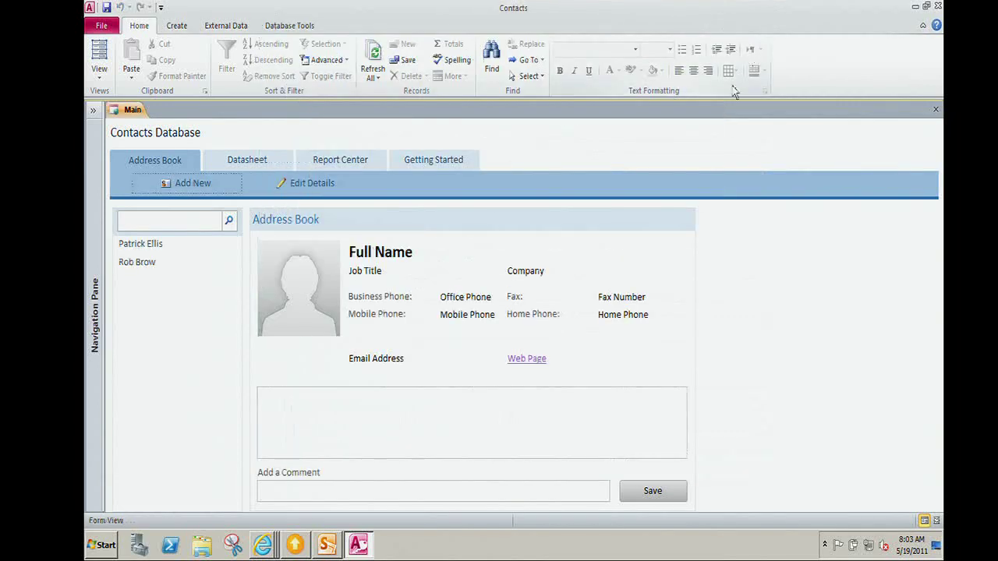
click(328, 167)
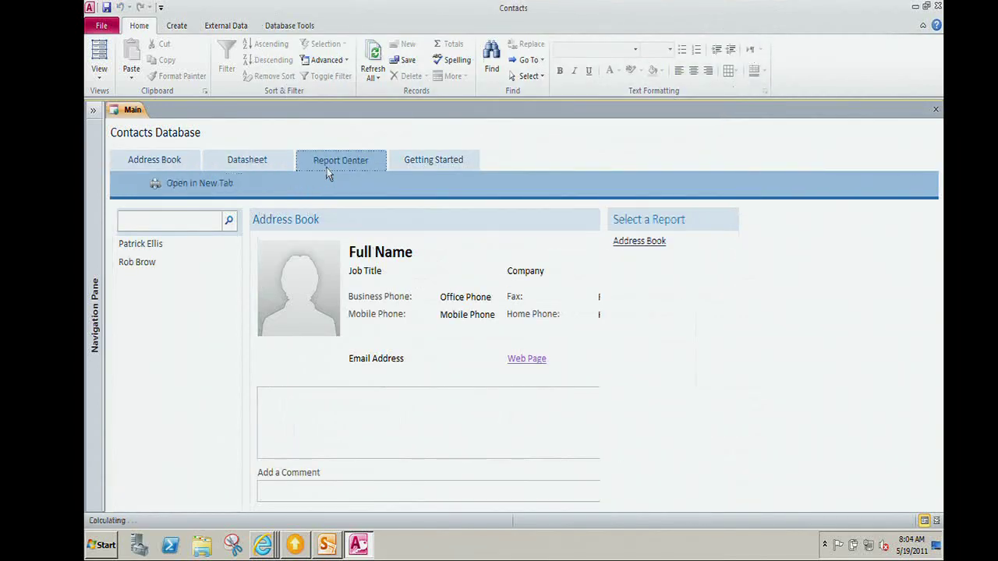
click(652, 242)
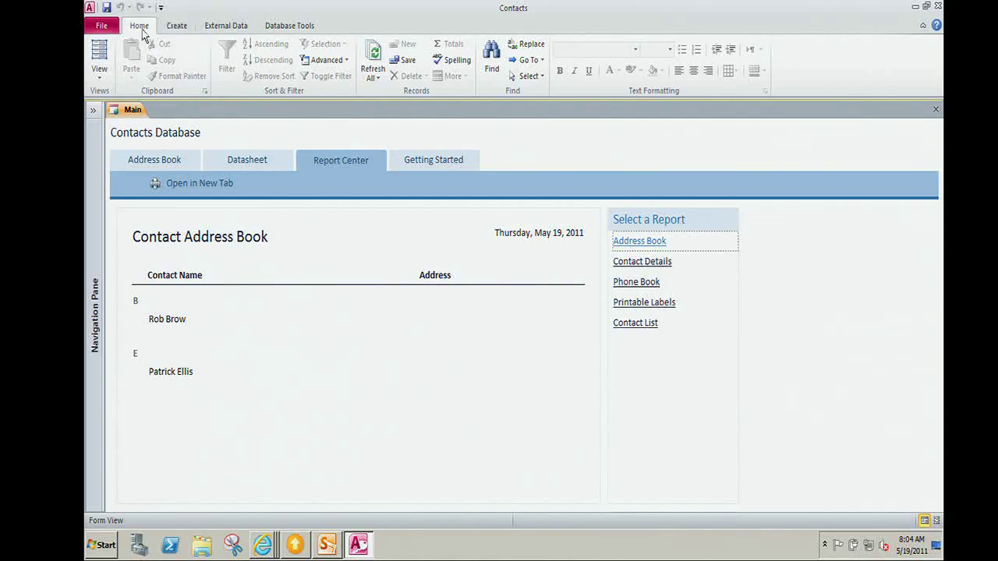
click(104, 28)
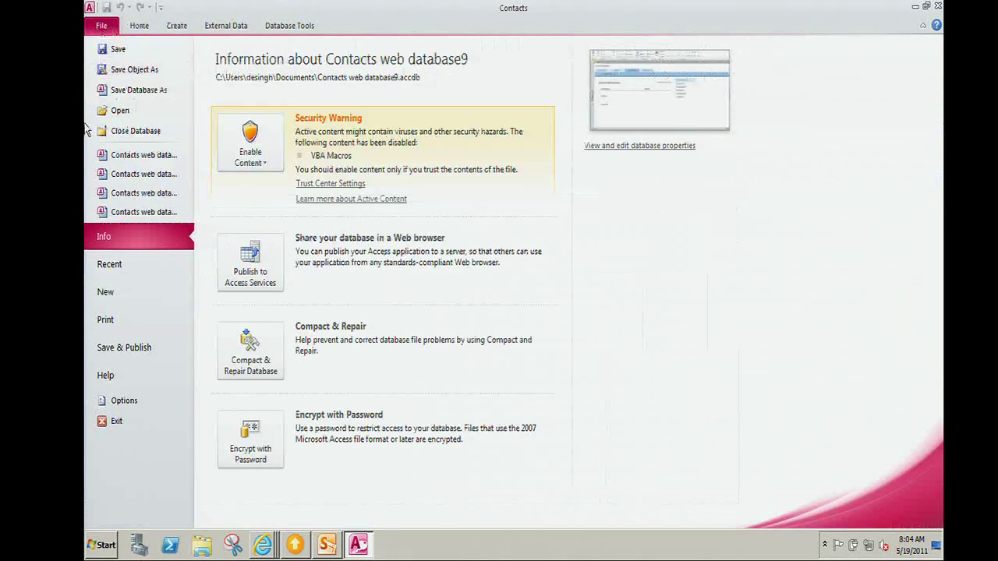
Try publishing to the recent SharePoint site under a name that already exists.
click(258, 282)
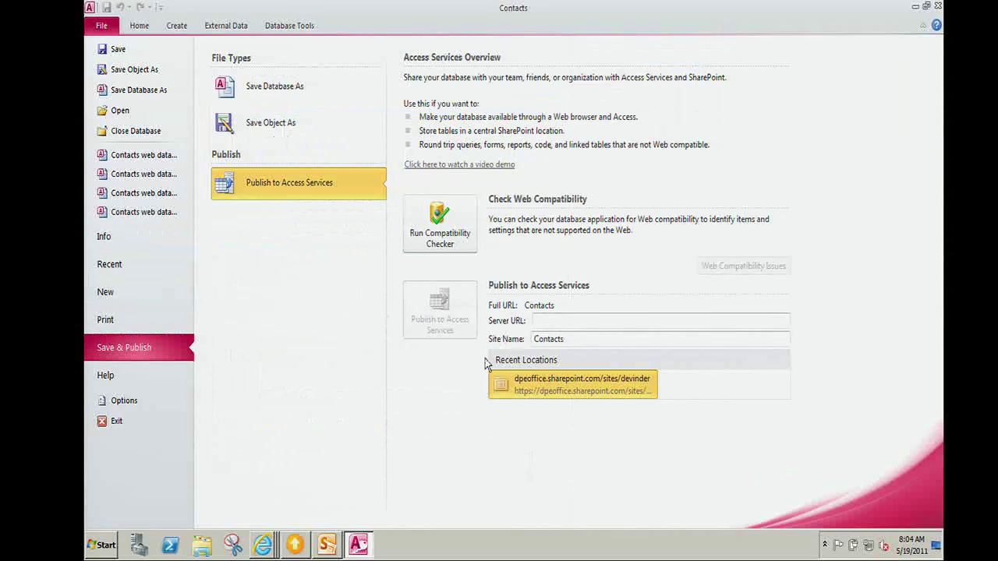
click(532, 384)
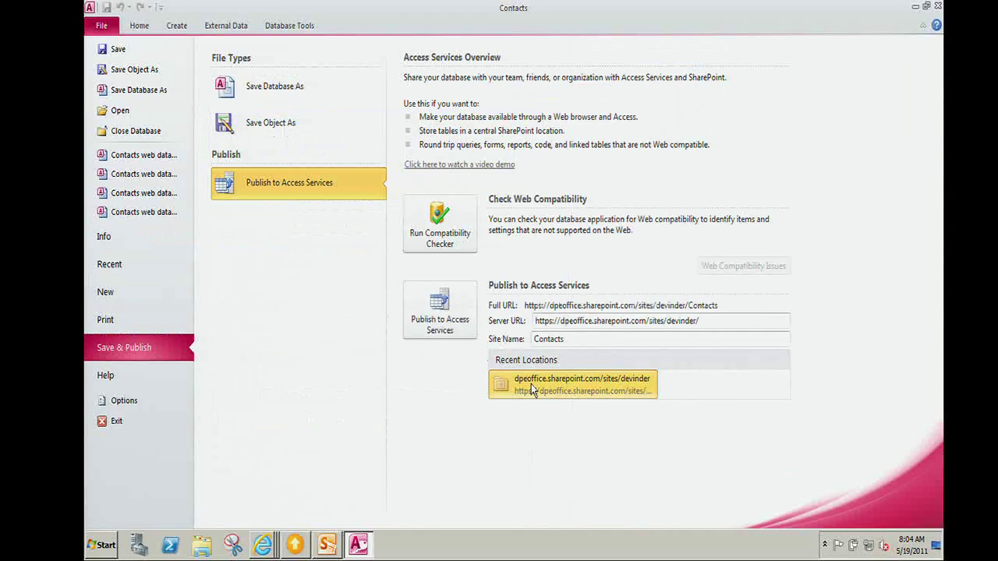
click(612, 342)
click(612, 341)
text(10)
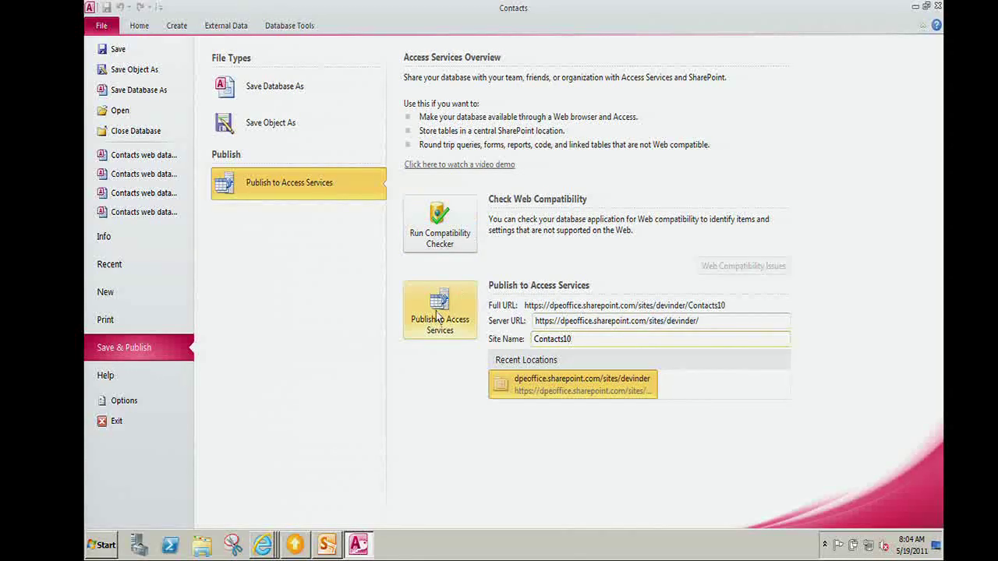
click(437, 310)
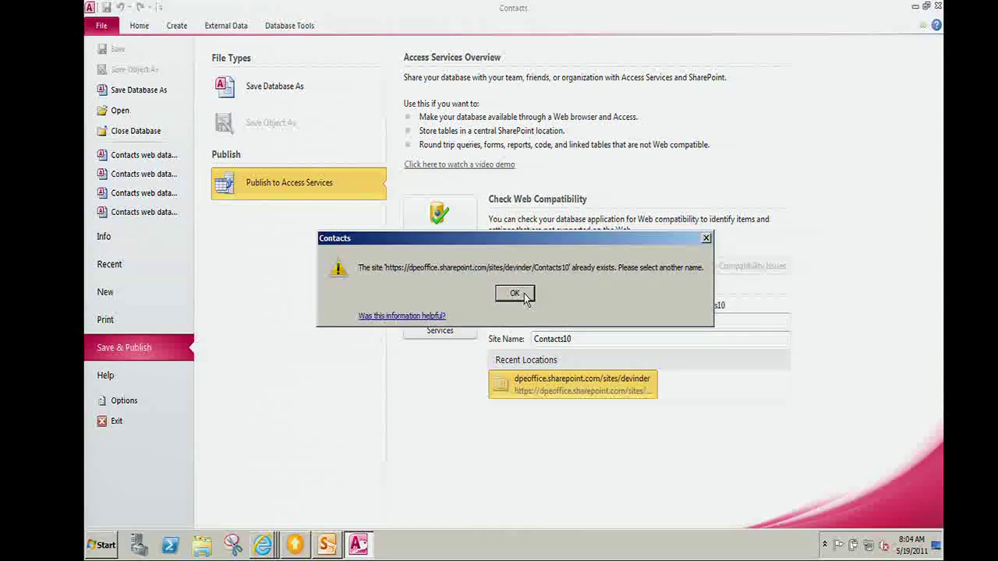
click(515, 294)
Change the site name to Contacts100 and publish to Access Services again.
double_click(579, 339)
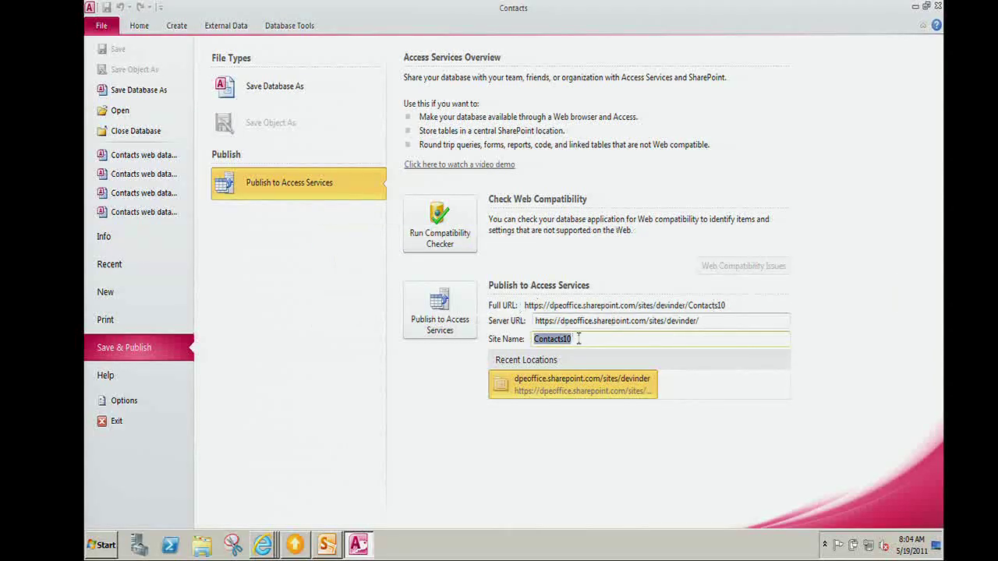
click(579, 338)
text(0)
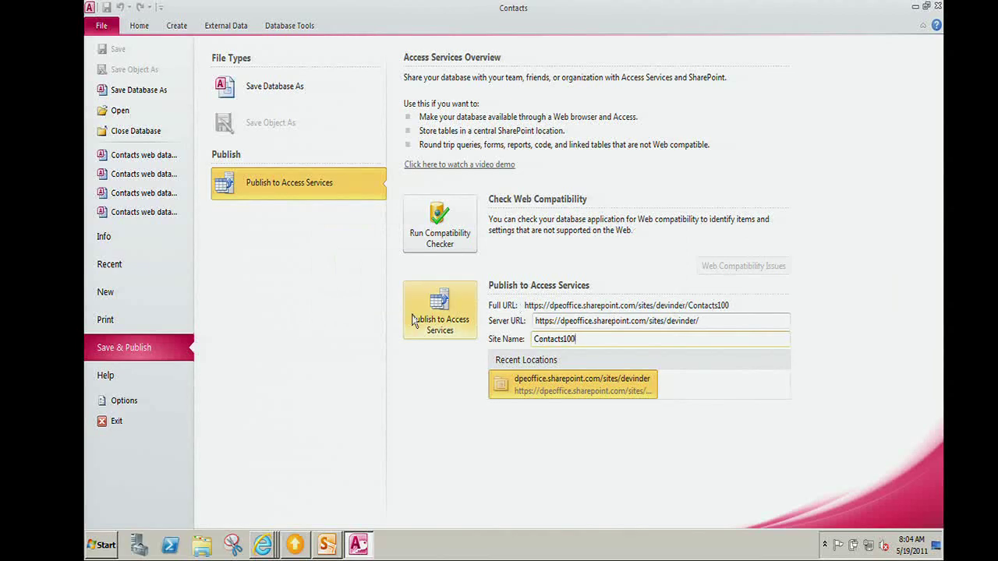
click(413, 322)
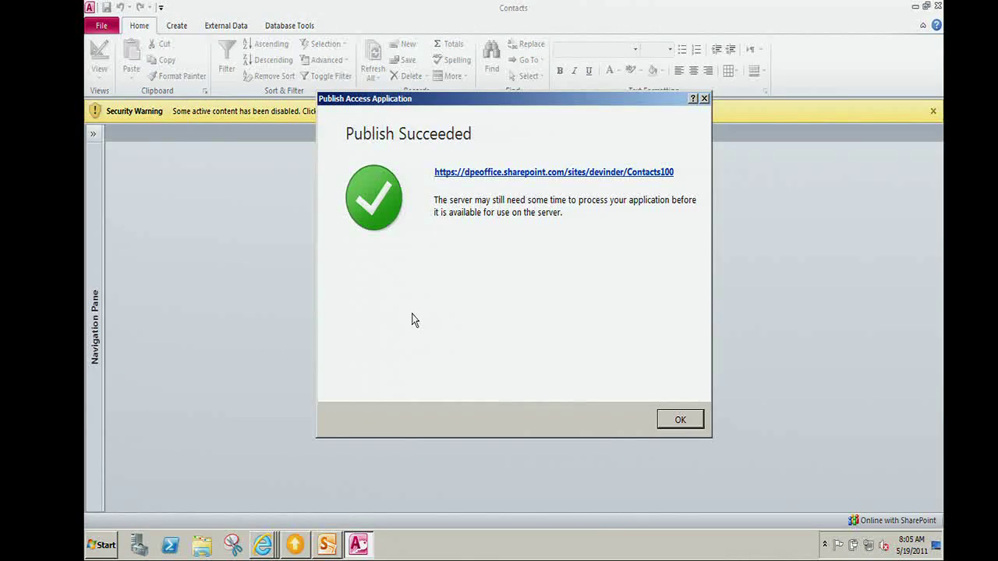
Load the published Contacts100 site in the browser and try its Address Book report.
click(538, 173)
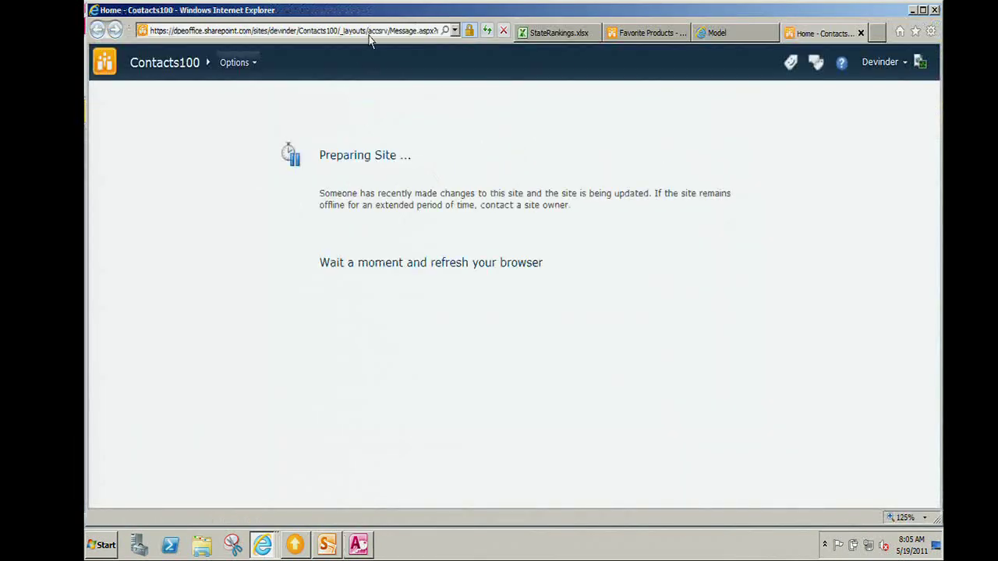
click(371, 33)
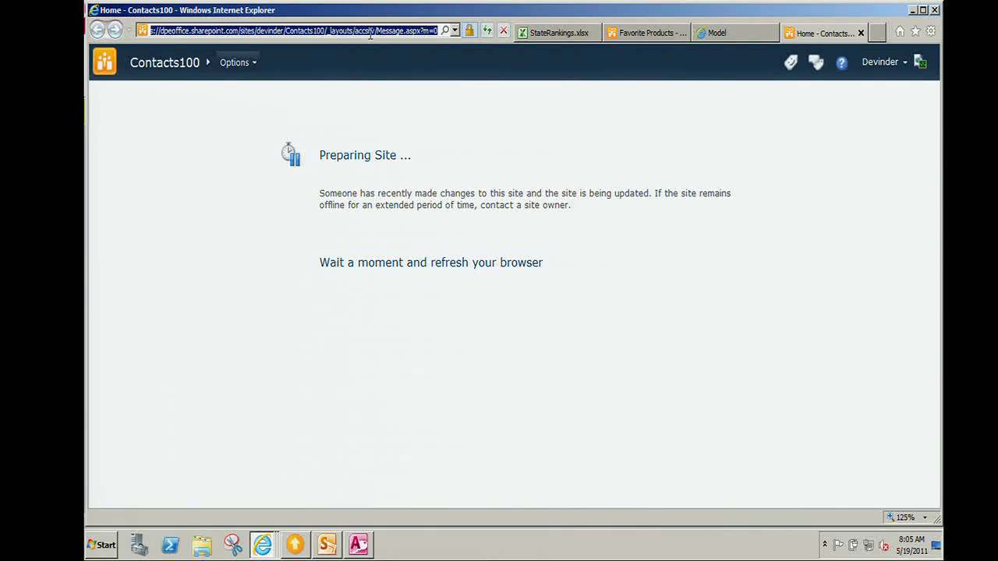
click(487, 31)
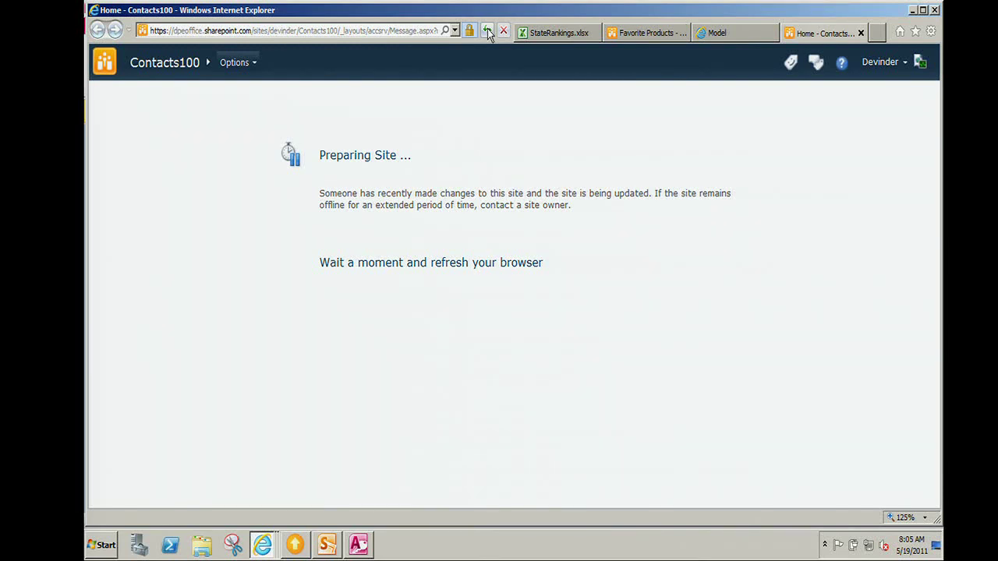
click(488, 31)
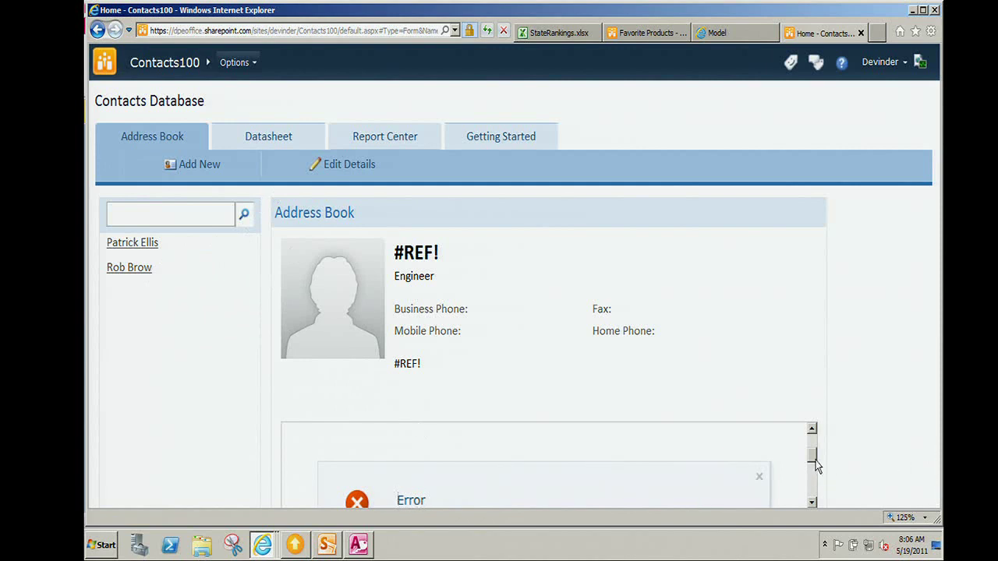
drag(813, 458, 814, 476)
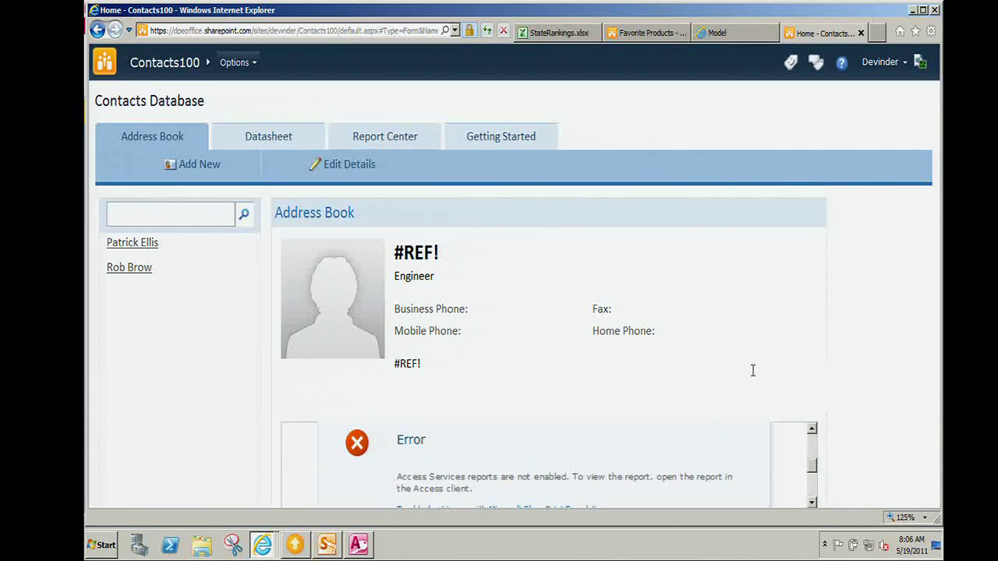
drag(813, 465, 815, 476)
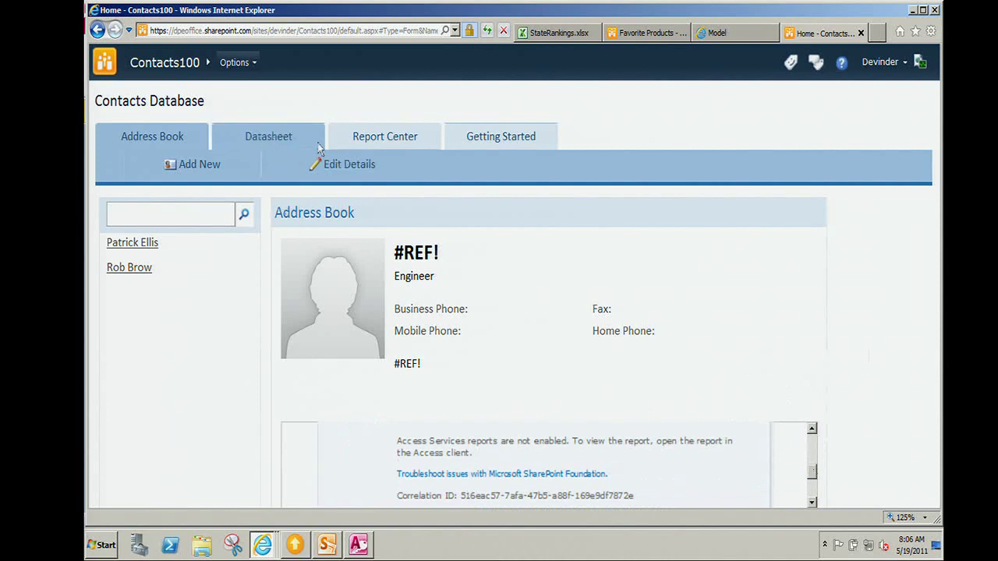
click(374, 143)
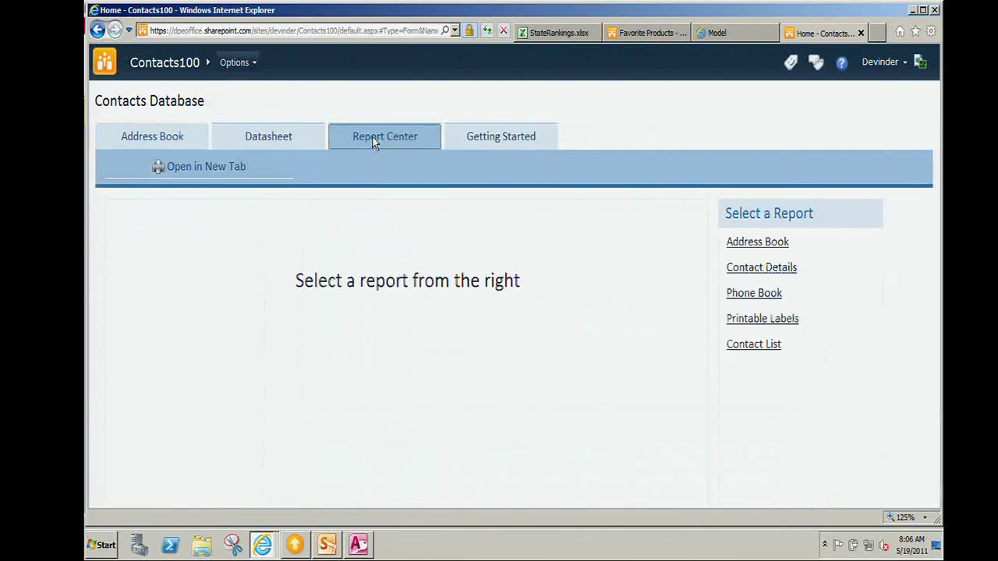
click(744, 243)
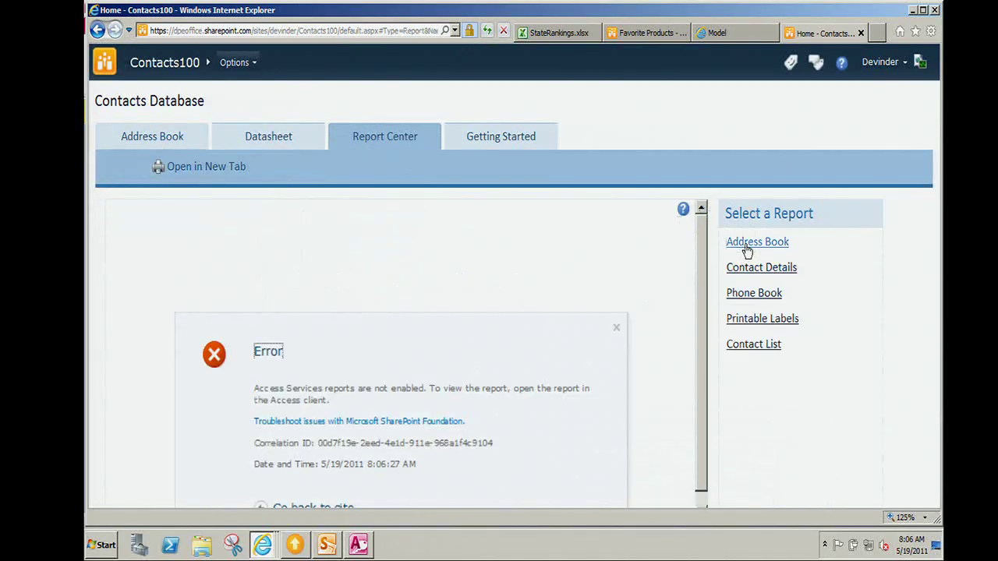
Dismiss the Publish Succeeded message and close the Access window.
click(364, 546)
right_click(360, 546)
click(680, 419)
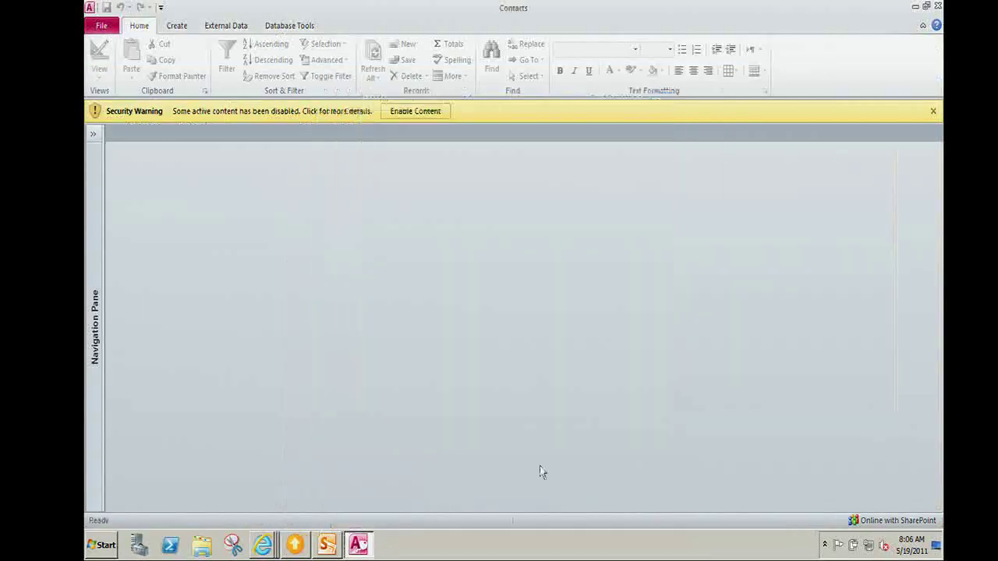
right_click(361, 545)
click(373, 515)
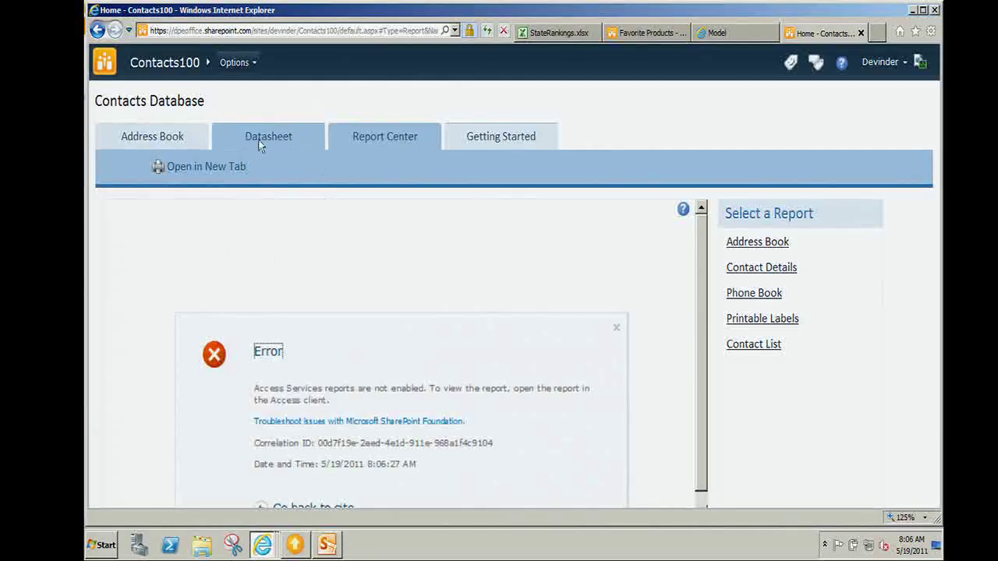
click(268, 135)
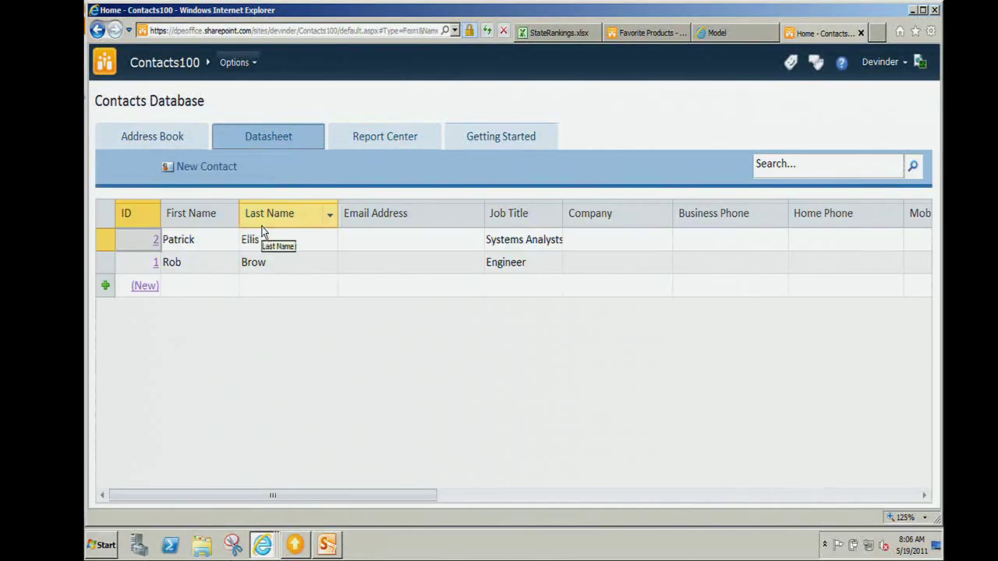
click(222, 288)
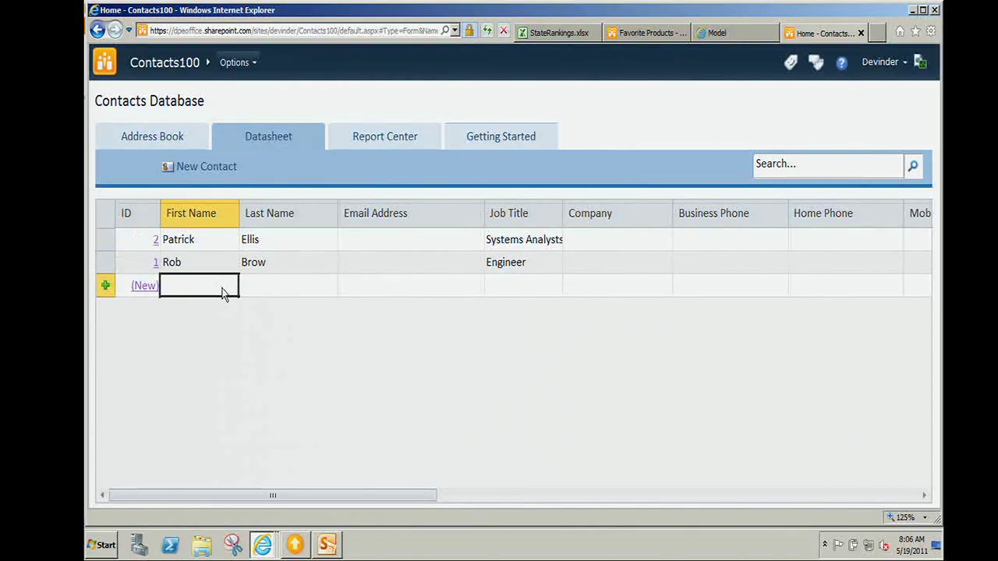
key(Tab)
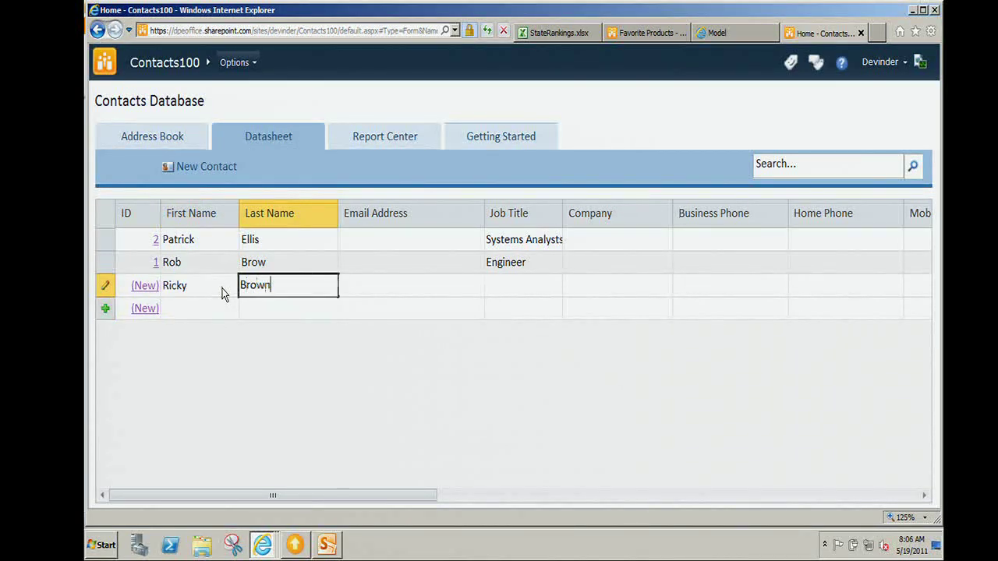
key(Tab)
key(Tab)
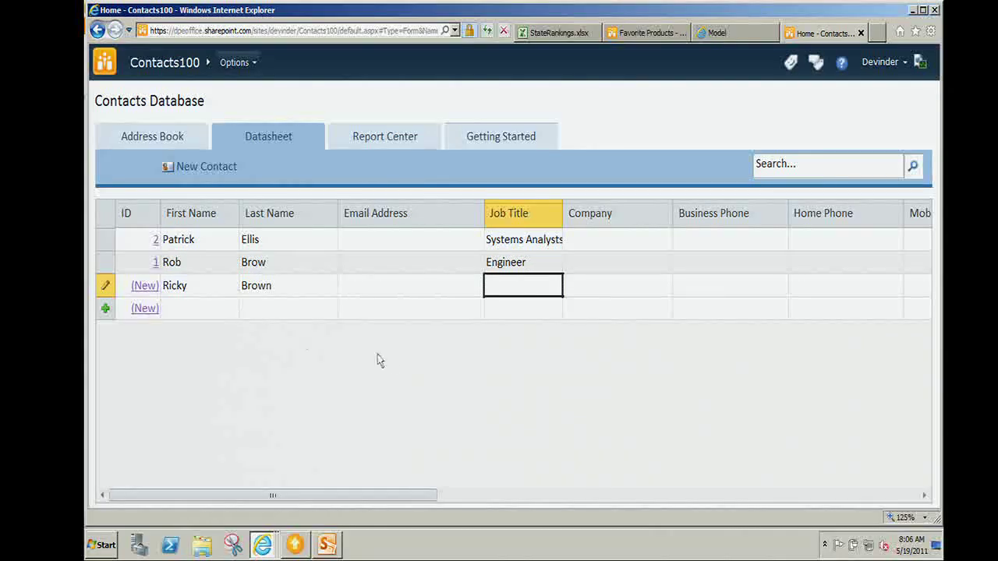
Save the new row by leaving the datasheet, then choose Options > Open In Access.
click(183, 142)
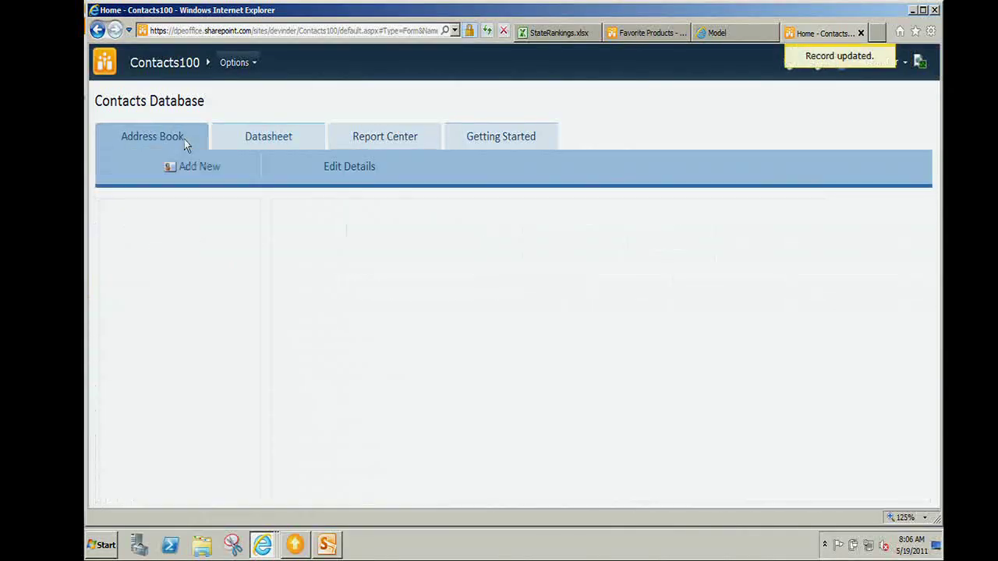
click(246, 143)
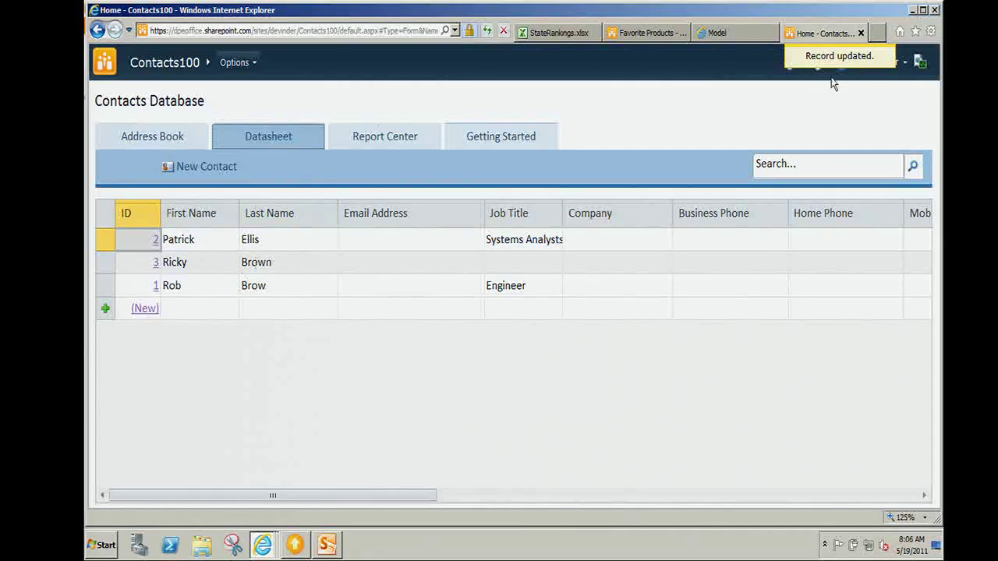
click(255, 69)
click(308, 142)
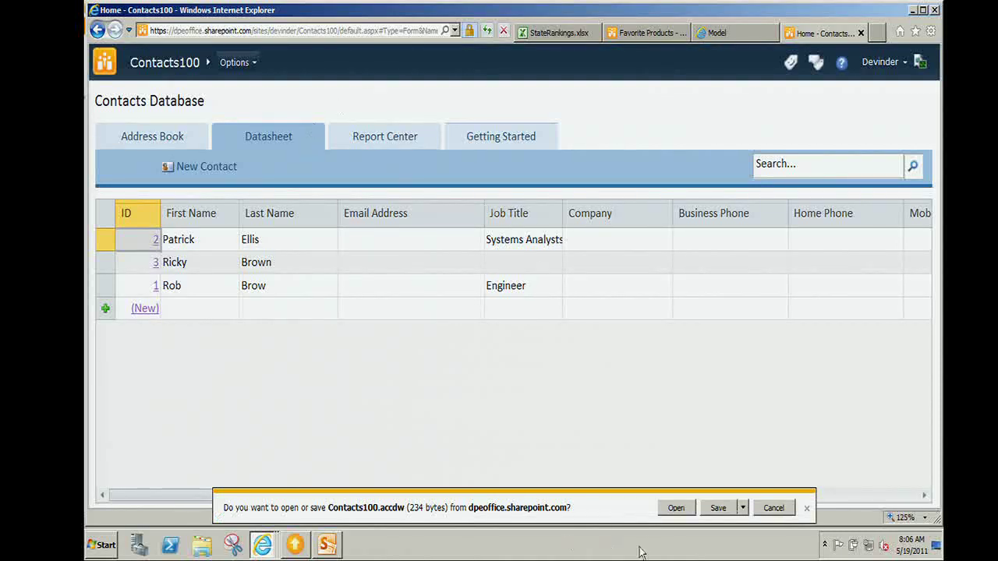
click(685, 511)
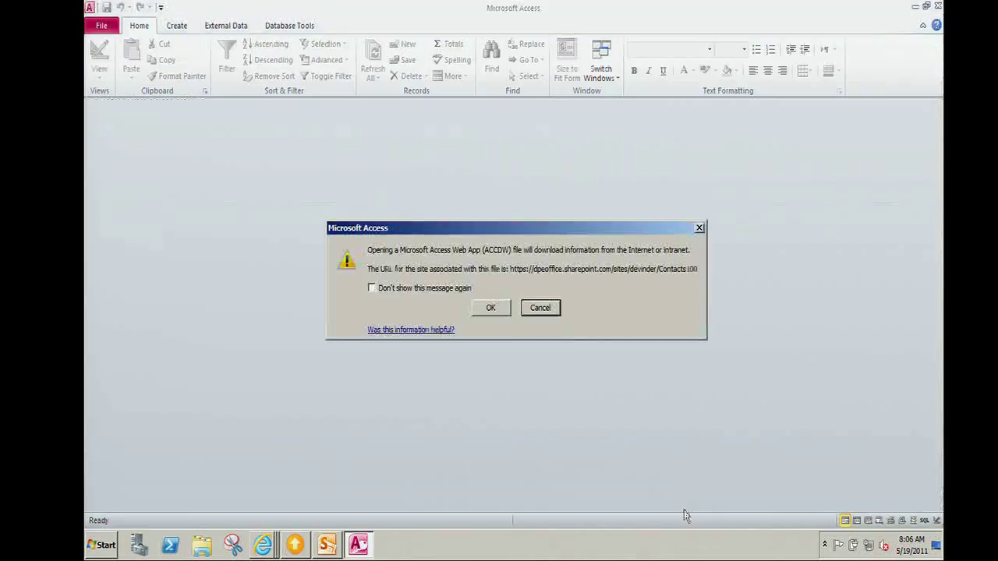
click(491, 308)
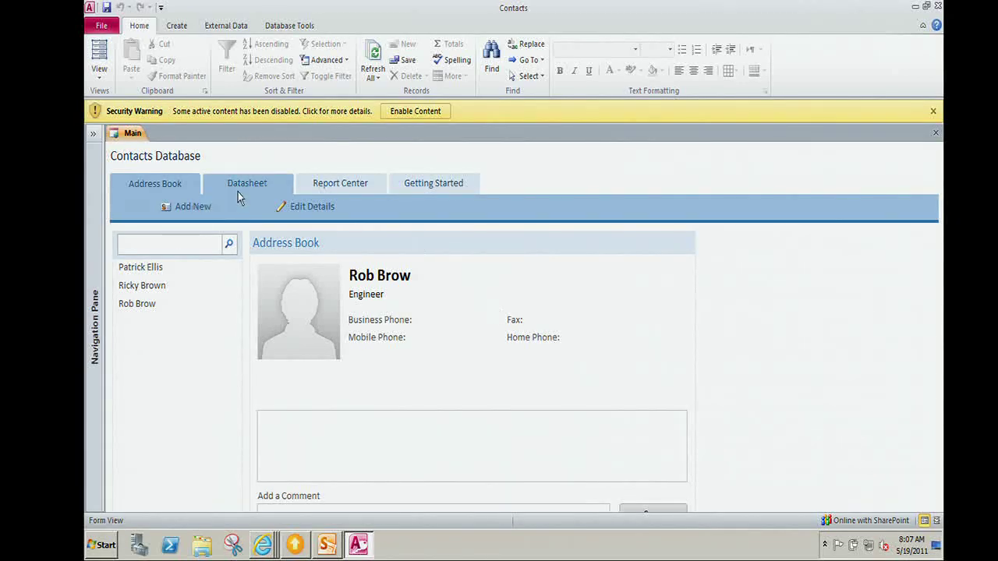
click(340, 187)
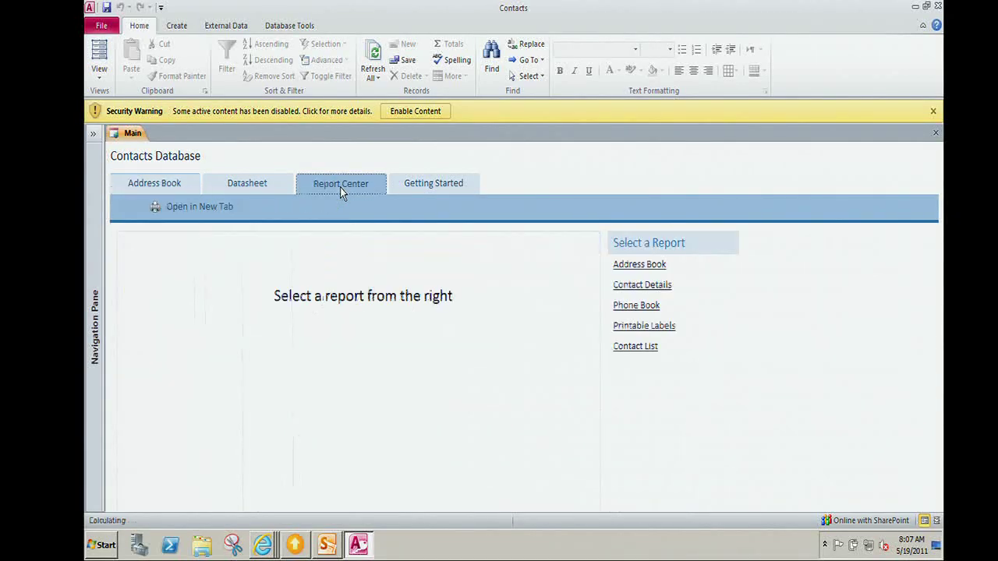
click(639, 267)
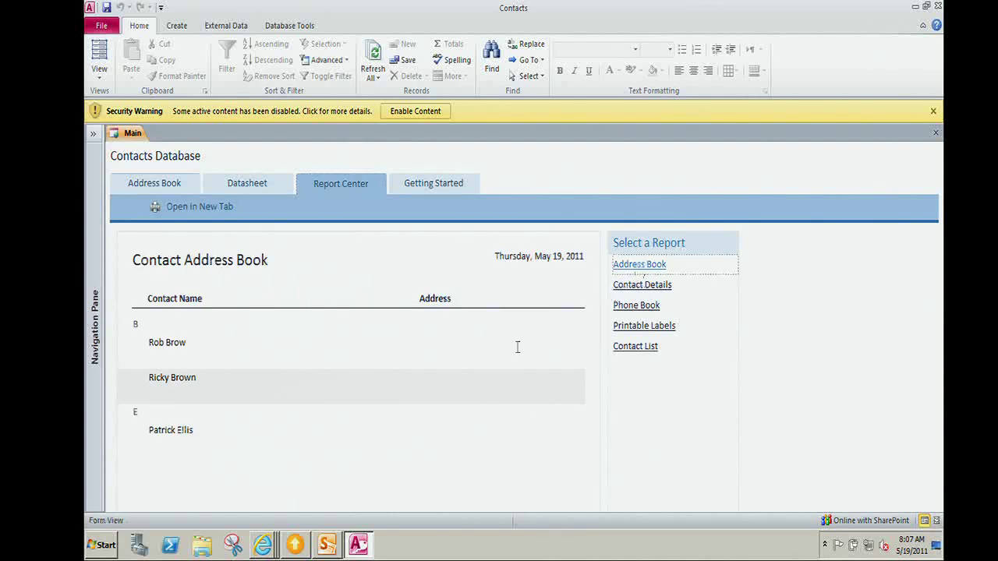
click(153, 389)
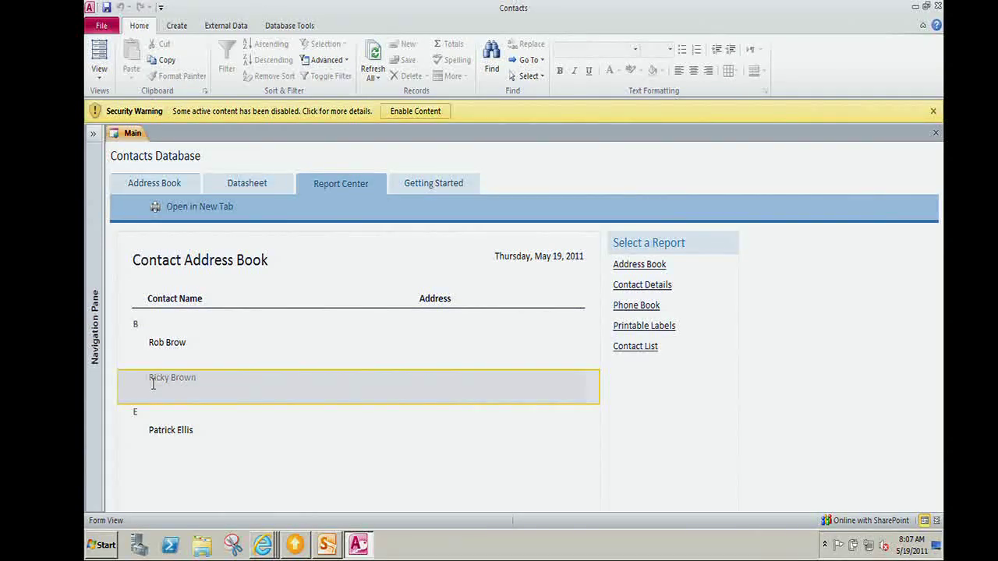
click(938, 7)
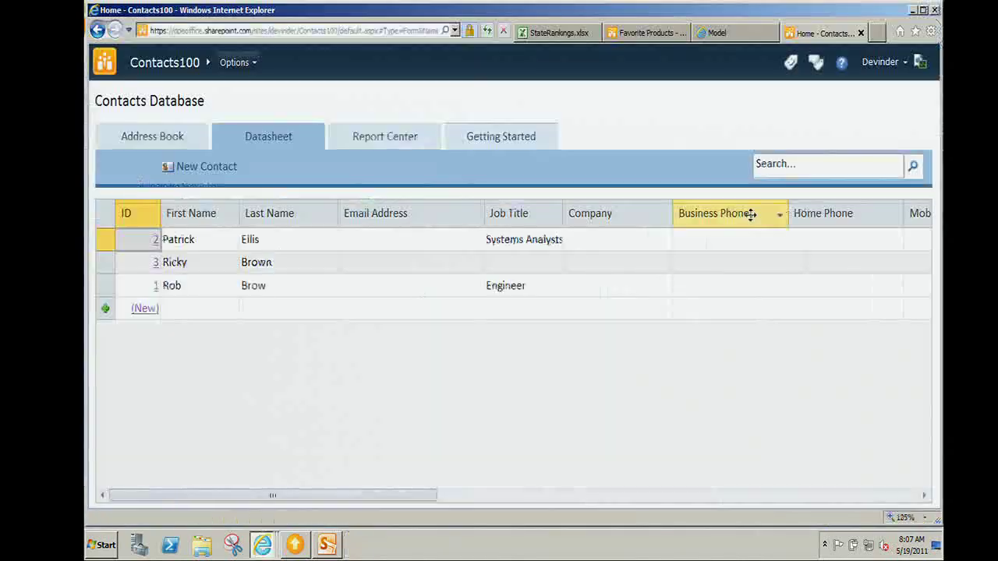
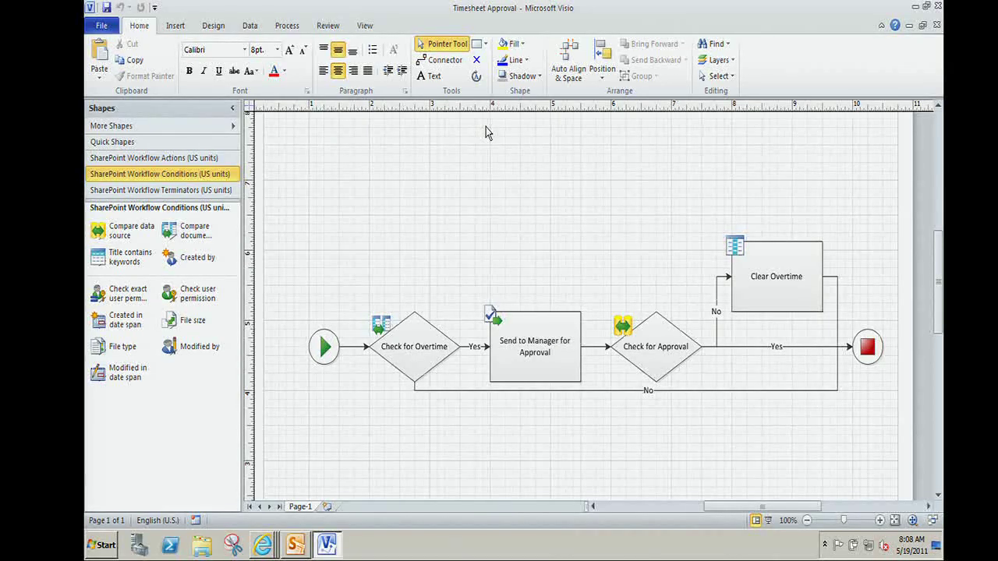
click(416, 373)
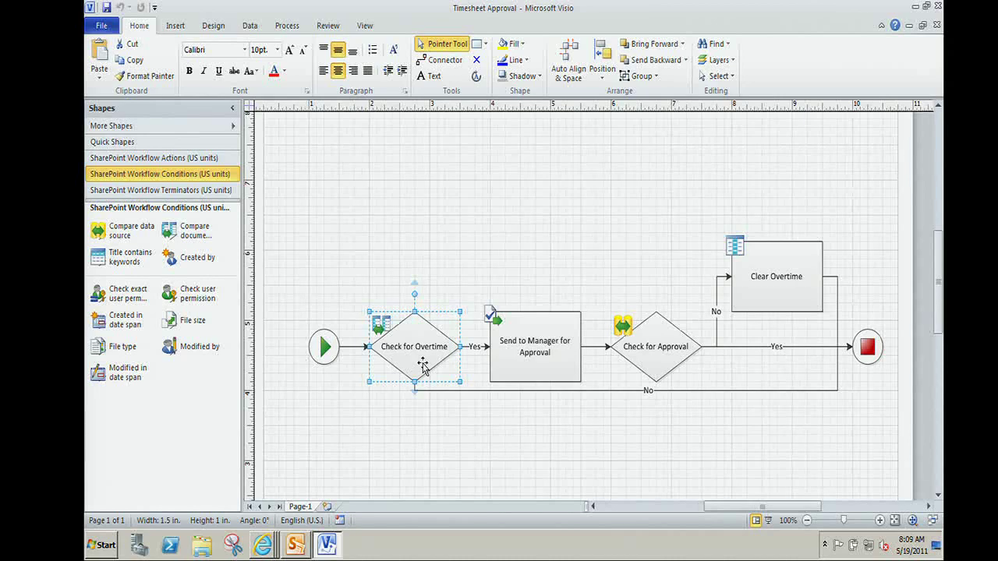
click(518, 369)
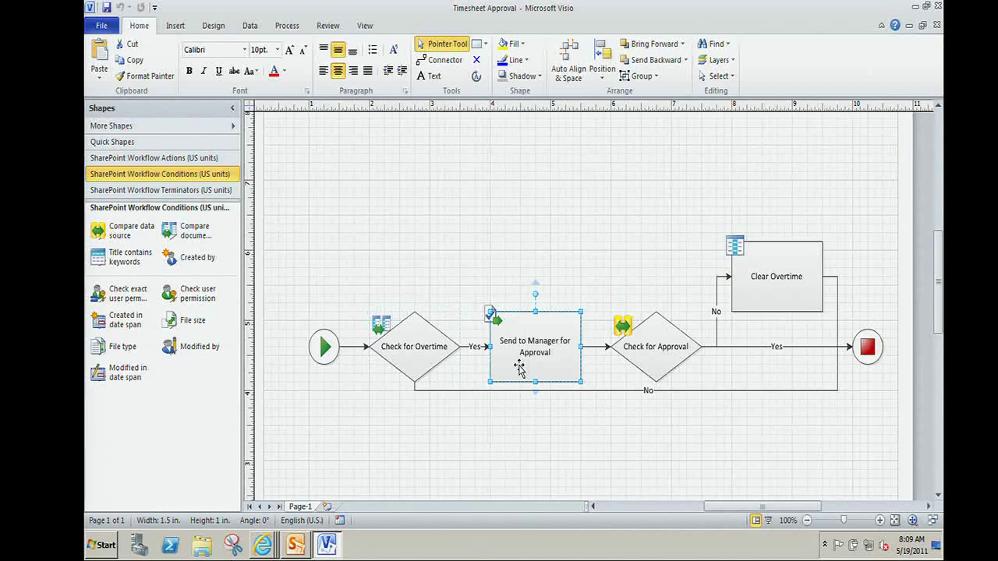
click(645, 356)
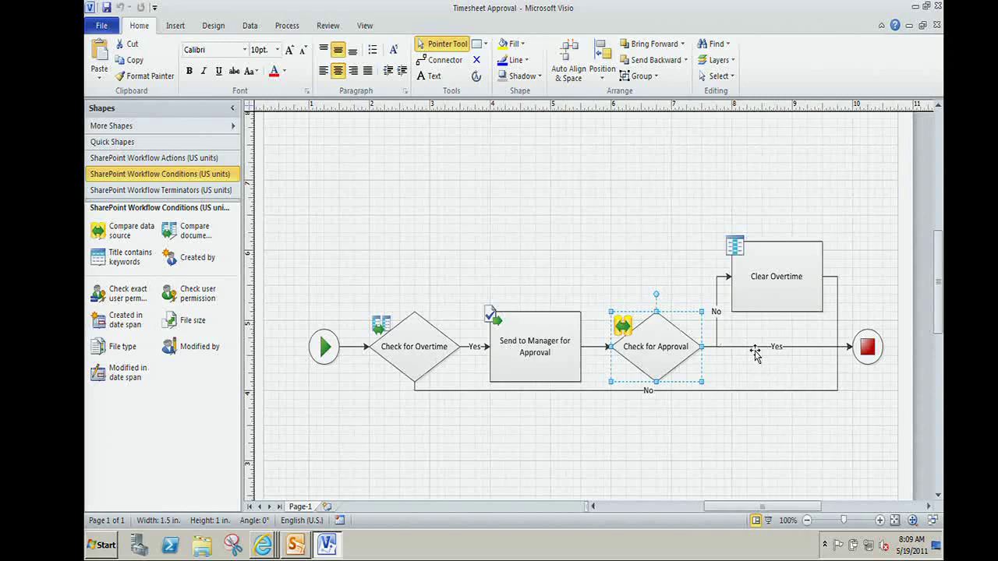
click(770, 303)
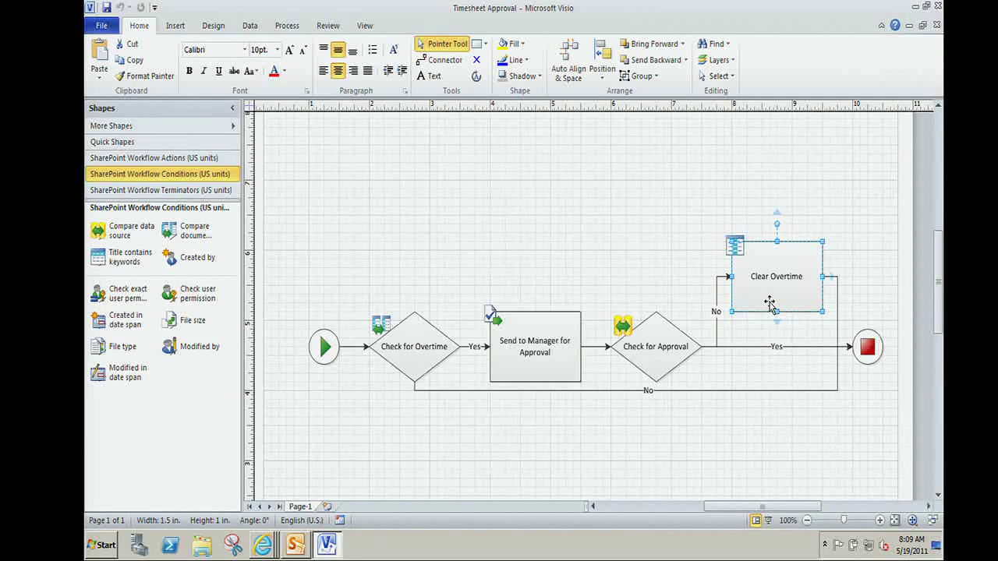
Run Check Diagram on the Timesheet Approval workflow and dismiss the no-issues result.
click(285, 27)
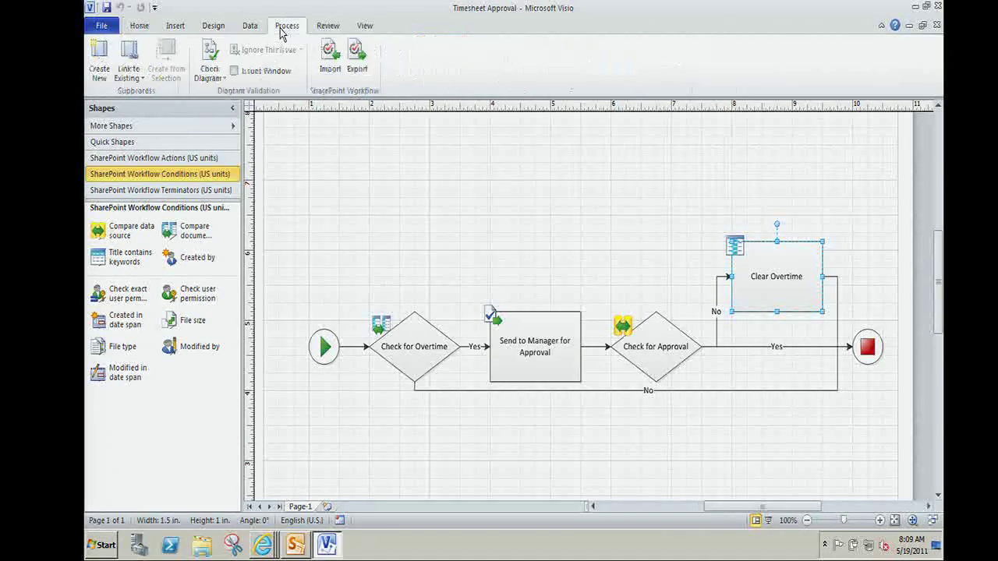
click(218, 73)
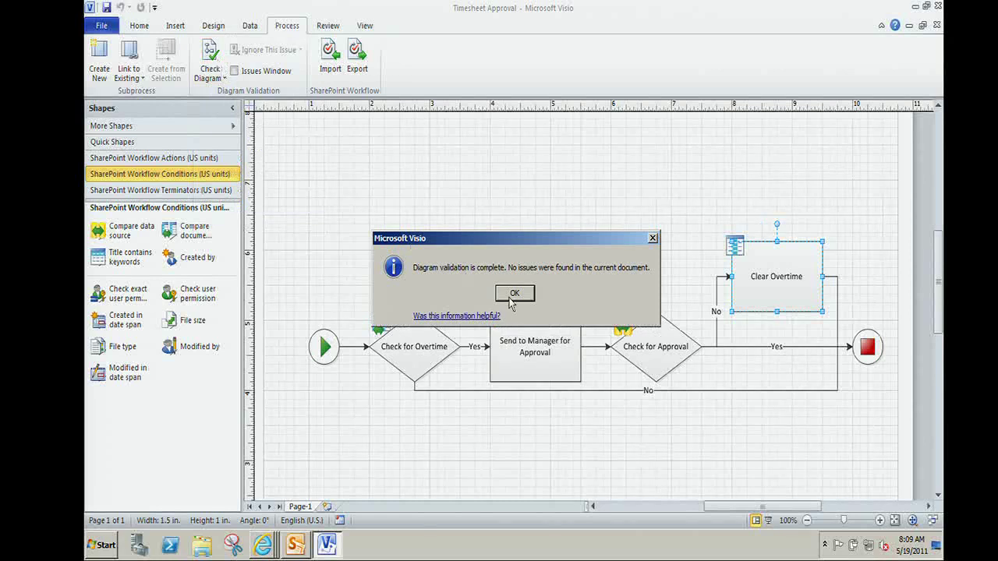
click(513, 294)
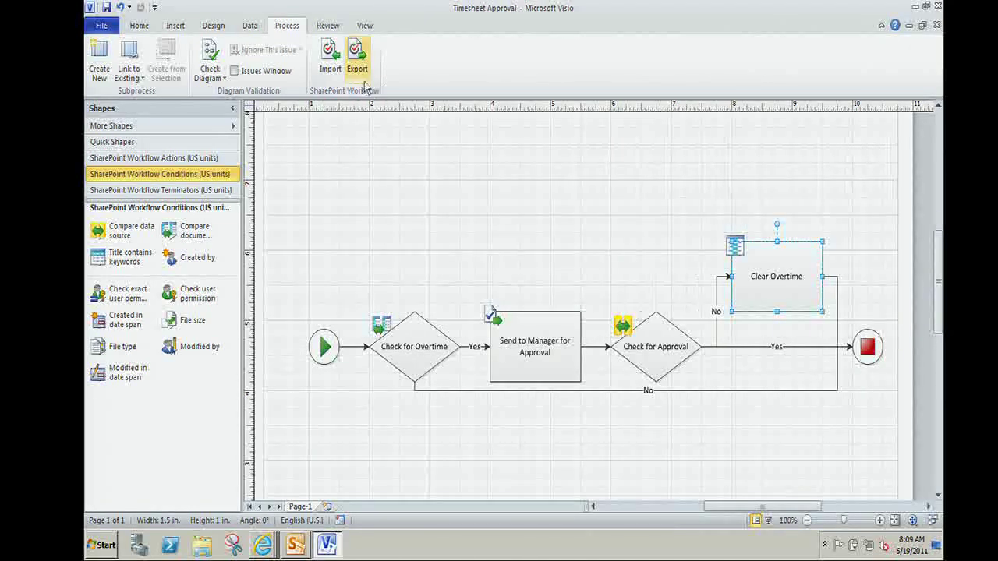
Cancel the Export Workflow dialog and close the diagram.
click(358, 59)
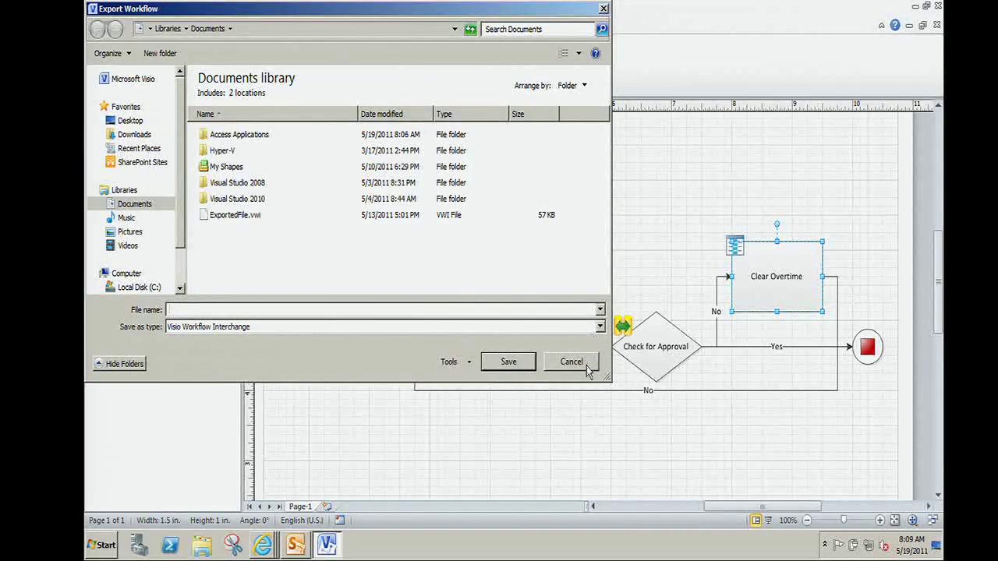
click(571, 362)
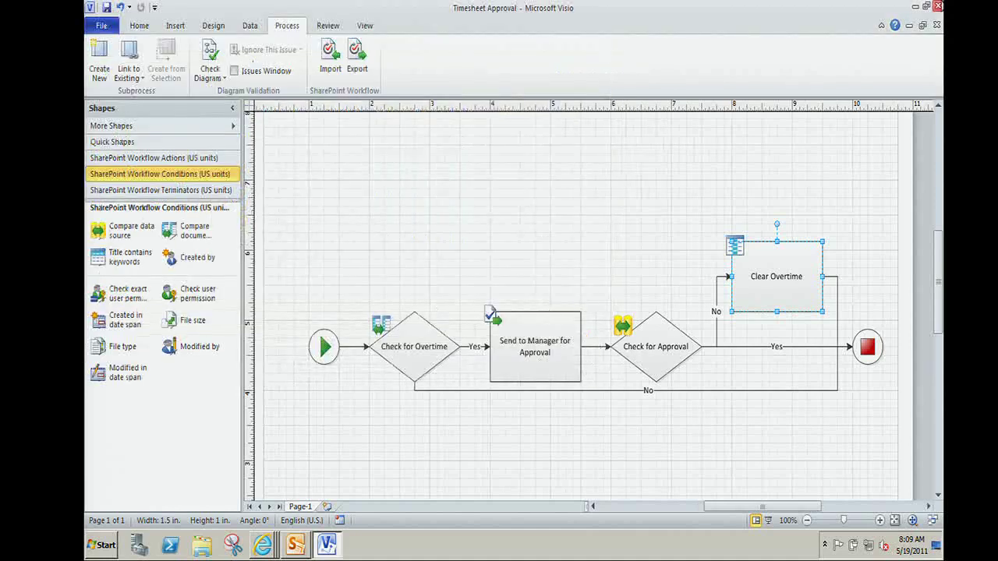
click(939, 7)
Discard Visio changes, open the Workflow Demo Timesheets list, and edit the site in SharePoint Designer.
click(524, 290)
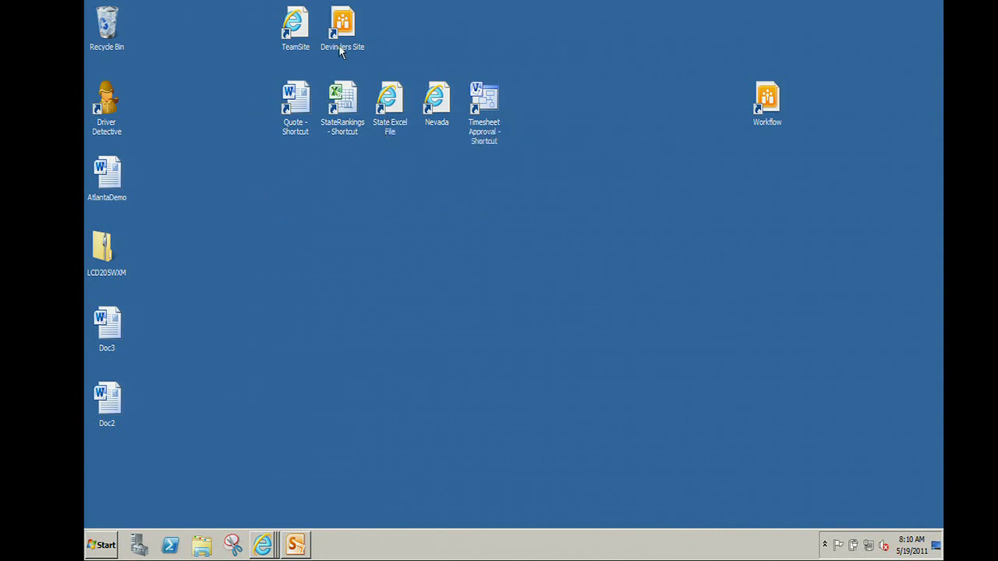
double_click(760, 100)
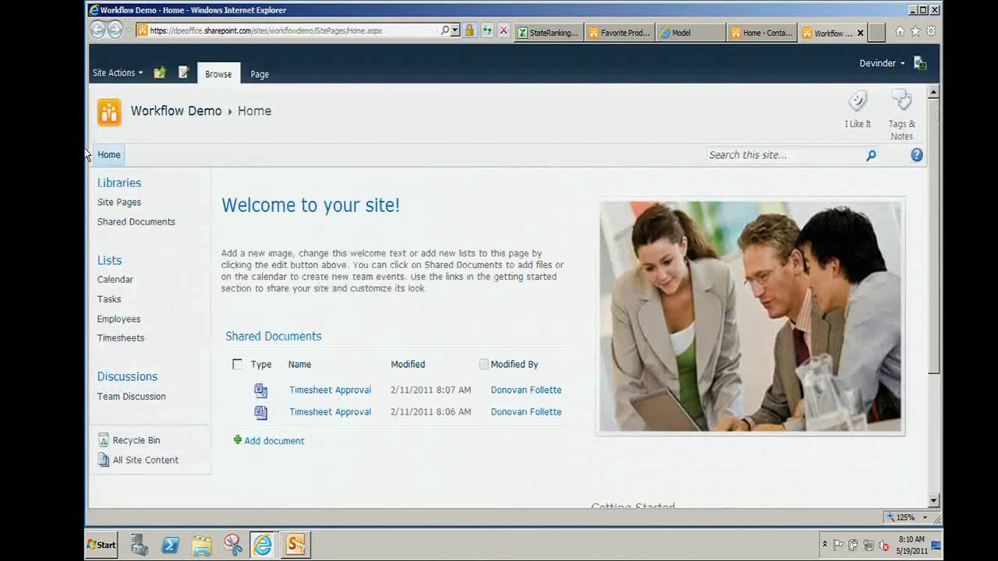
click(129, 338)
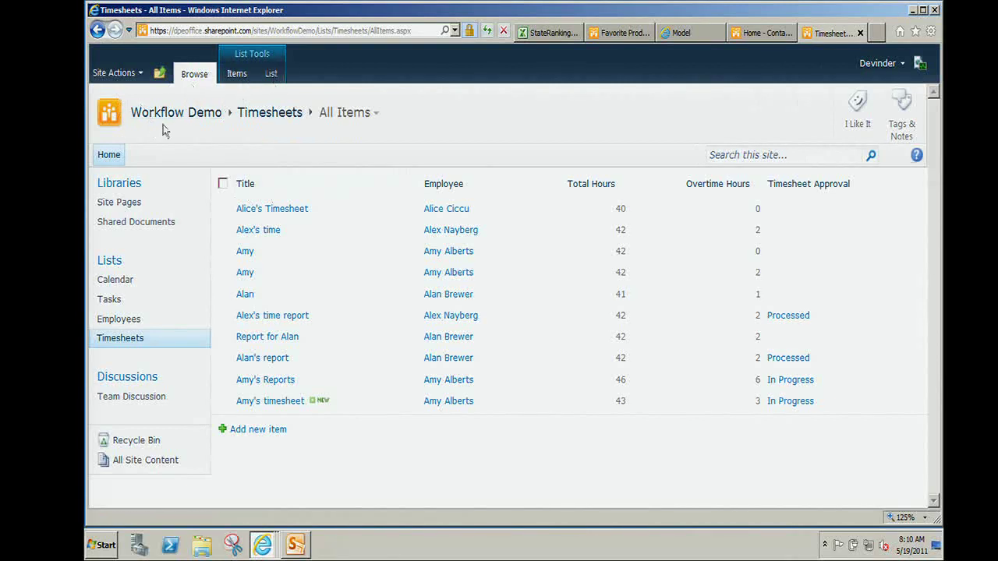
click(128, 74)
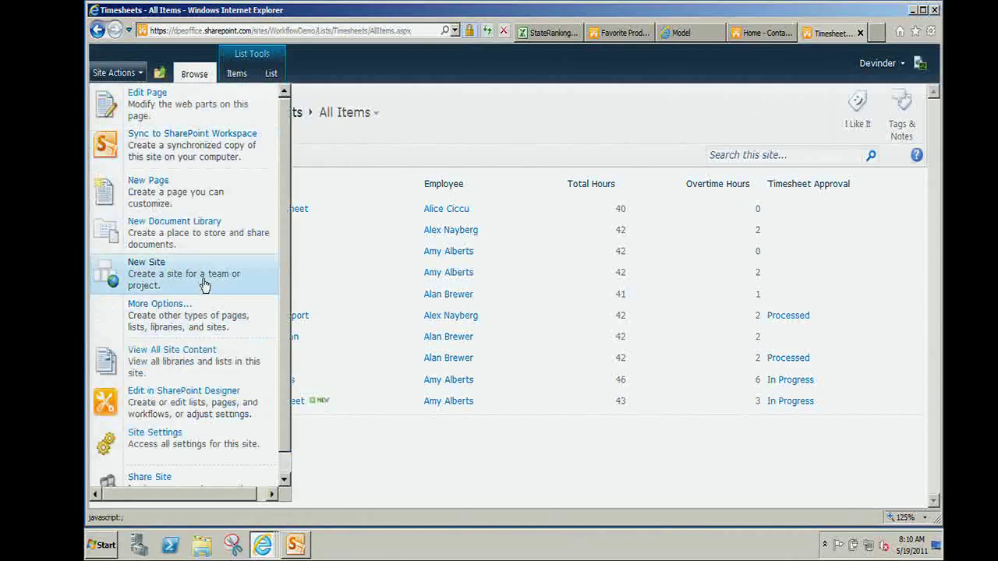
click(219, 415)
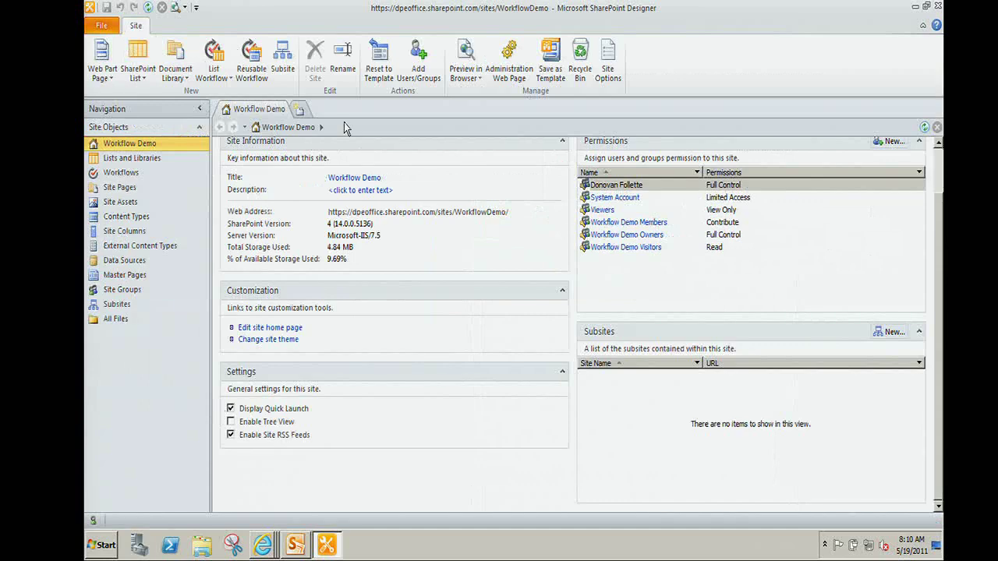
View the Timesheet Approval workflow's steps in the Designer editor, then minimize Designer.
click(139, 177)
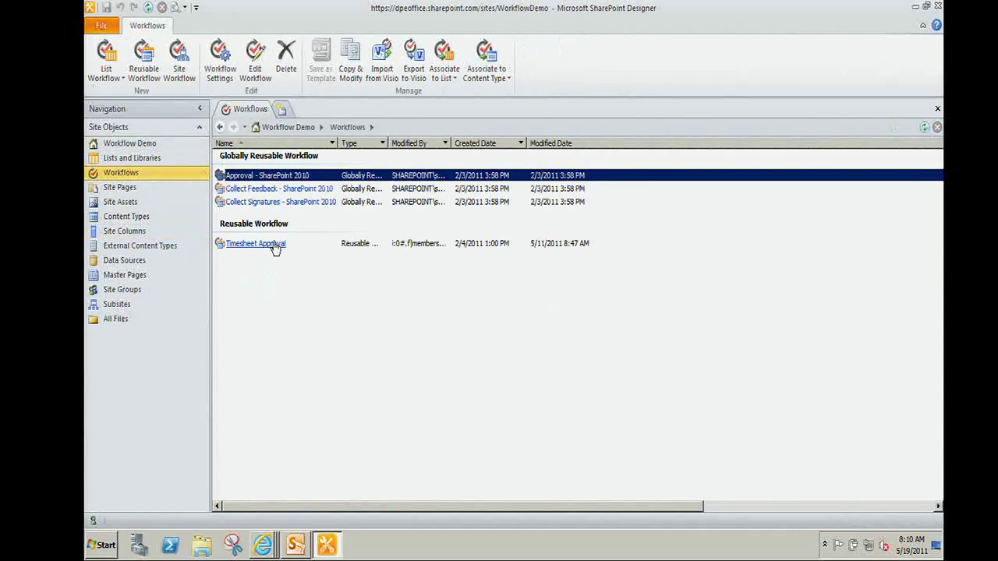
click(255, 244)
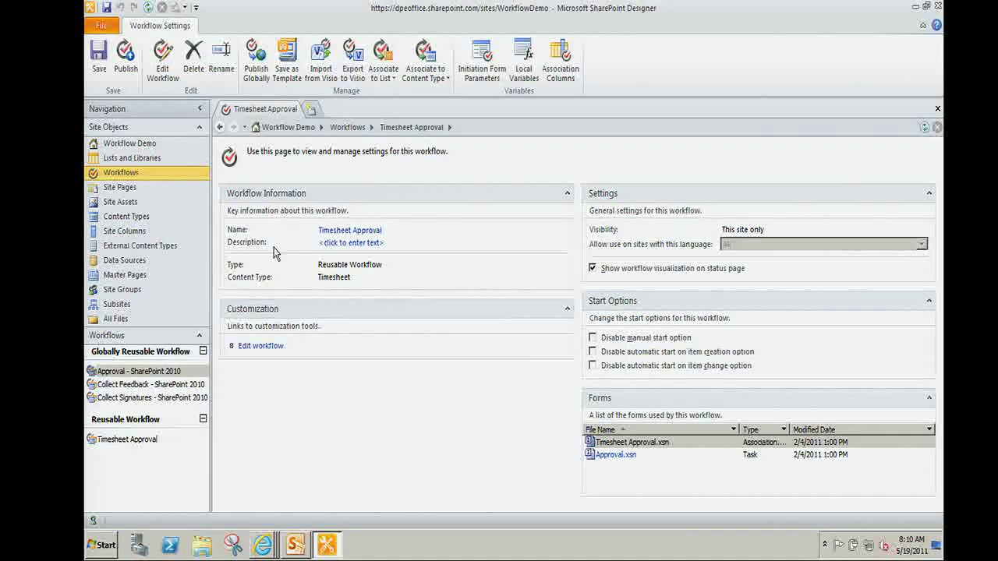
click(268, 347)
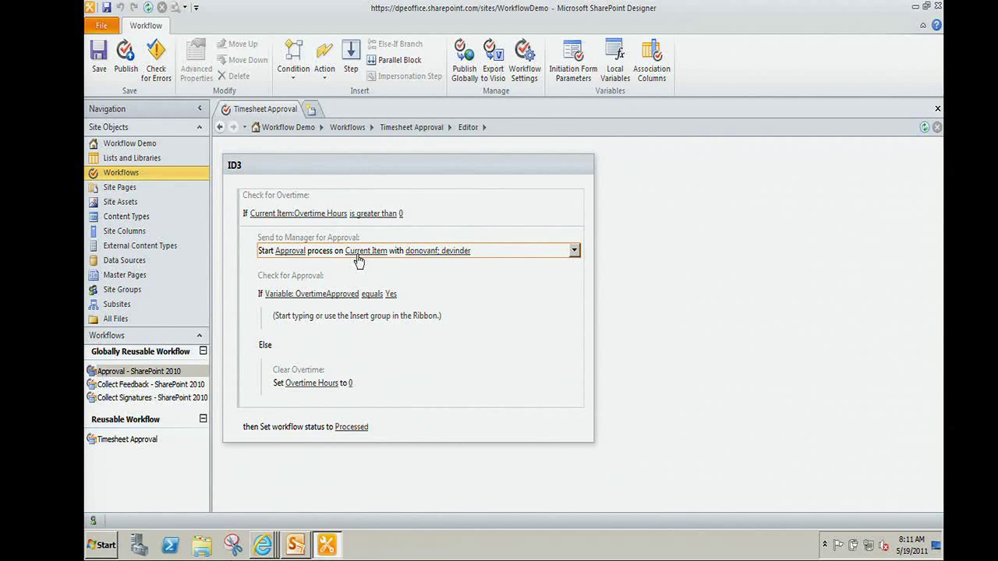
click(913, 7)
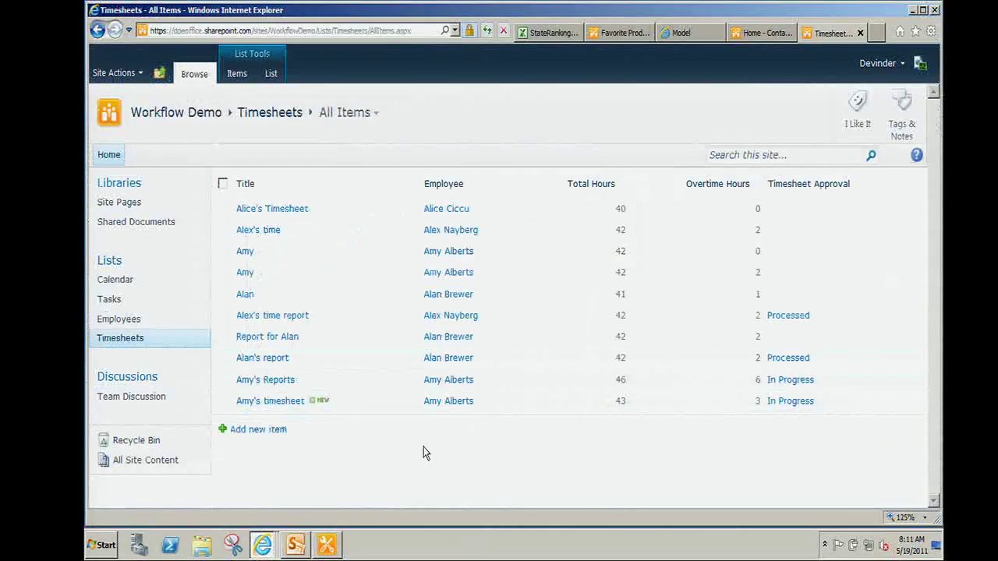
Start a new timesheet item, pick the employee, and enter the employee's time sheet title.
click(274, 435)
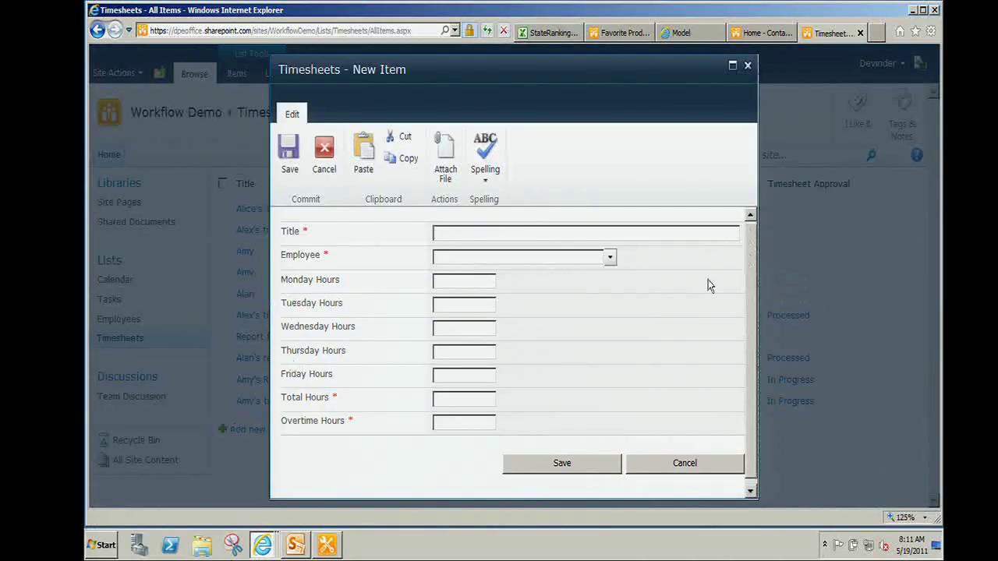
click(610, 259)
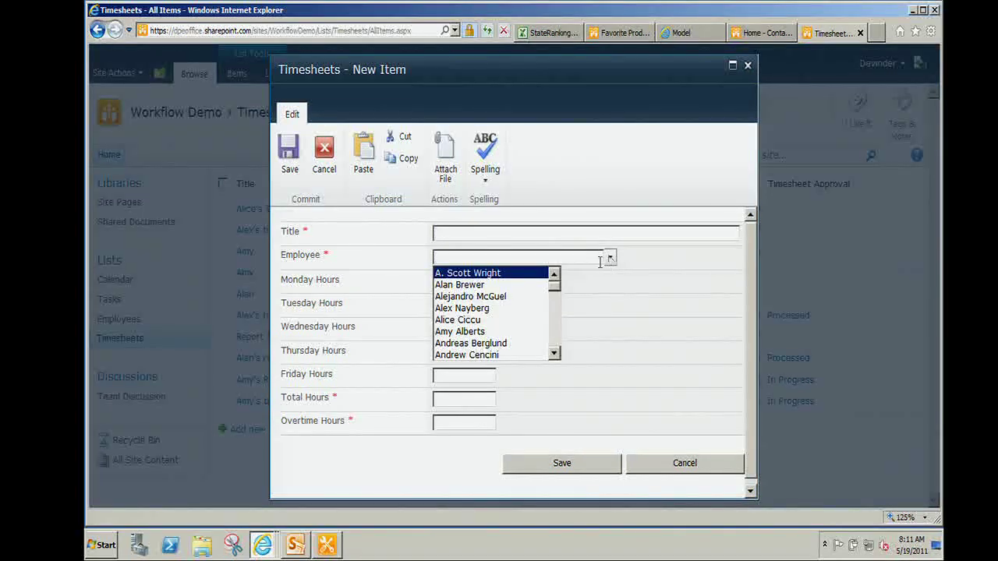
click(486, 286)
click(479, 233)
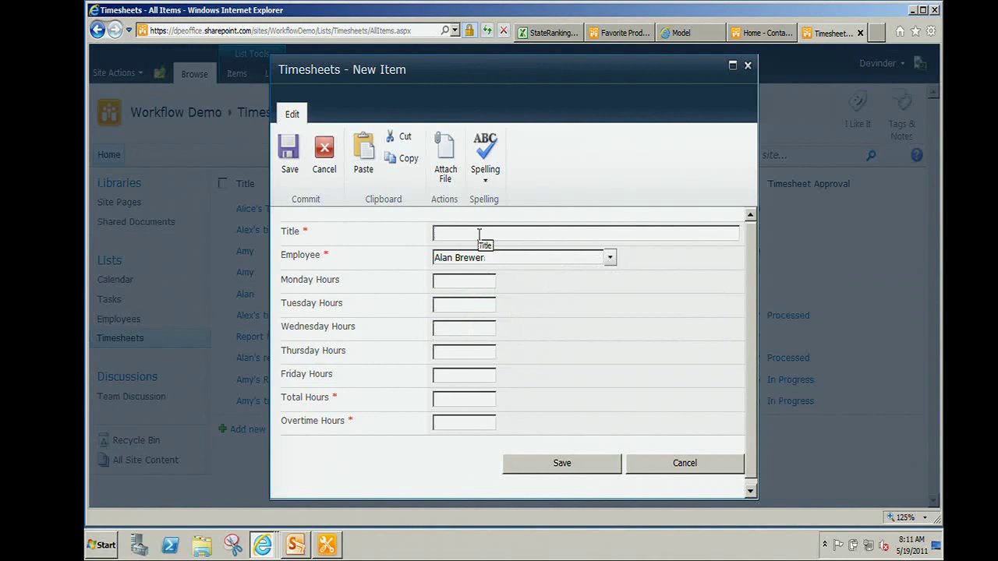
text(ALans's time sheet)
Enter 8 hours Monday–Thursday, 10 Friday, 42 total and 2 overtime, then save.
click(471, 282)
text(8)
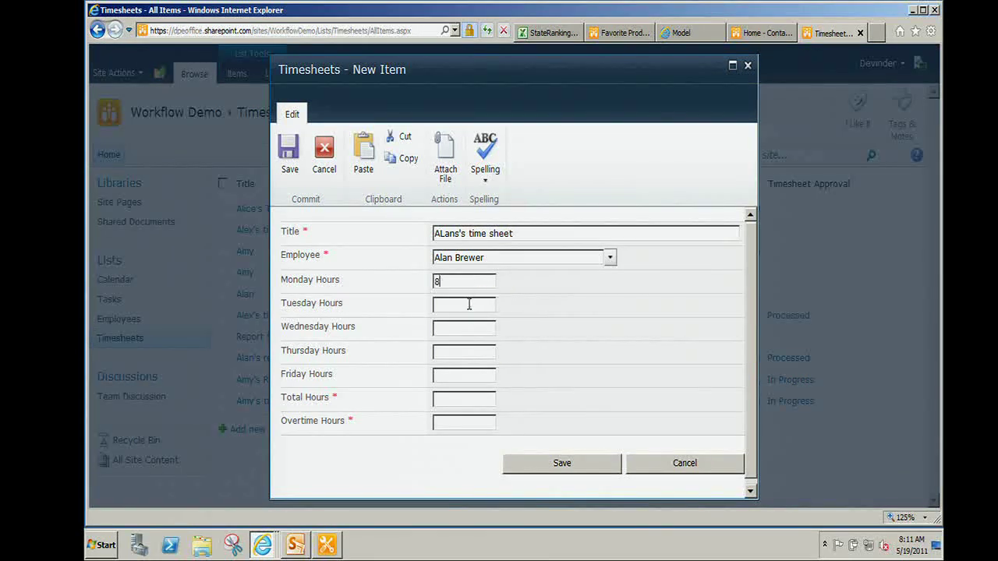
click(469, 304)
text(8)
click(466, 328)
text(8)
click(466, 352)
text(8)
click(470, 368)
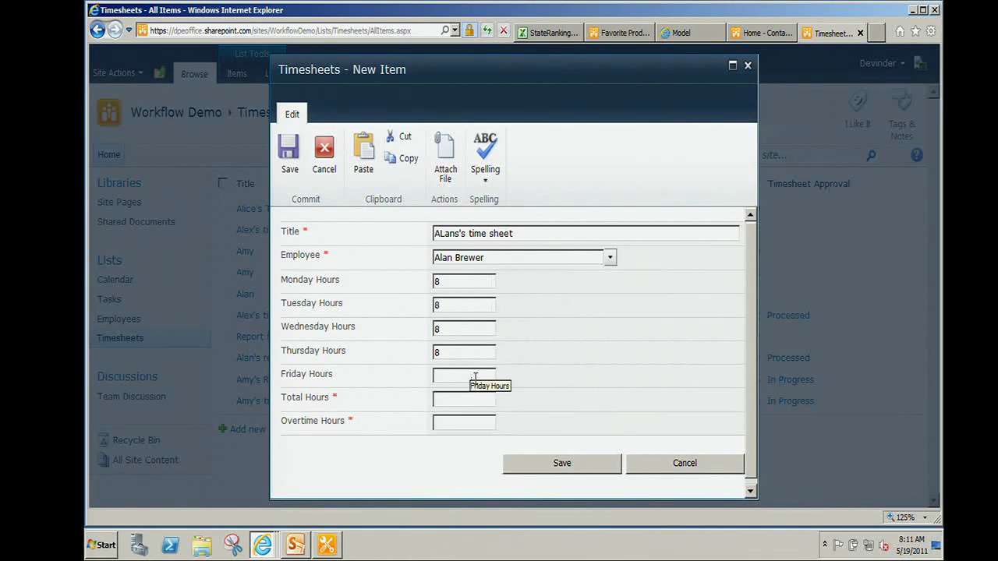
text(10)
key(Tab)
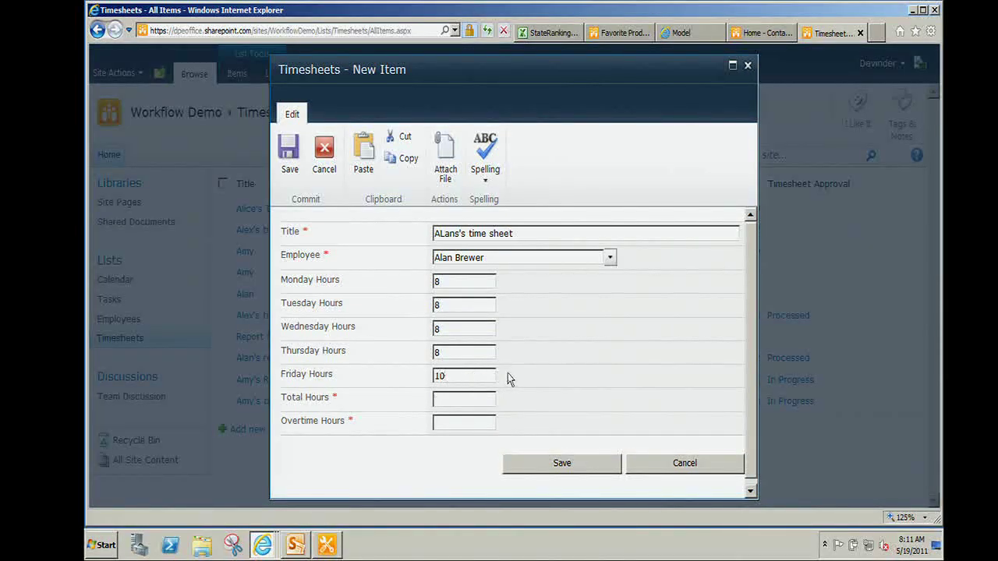
text(42)
click(450, 421)
text(2)
click(565, 466)
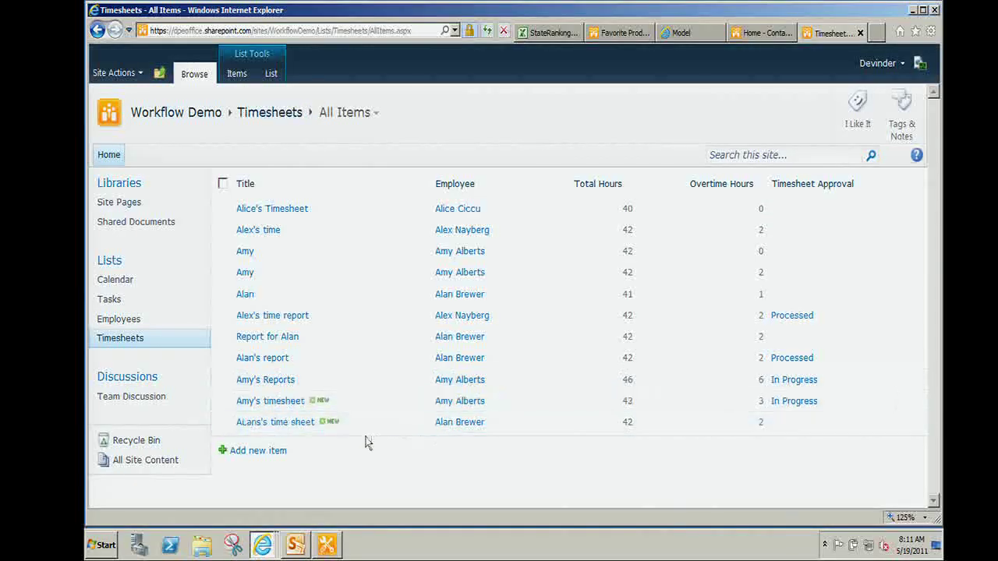
Start the Timesheet Approval workflow on the new time sheet.
click(426, 429)
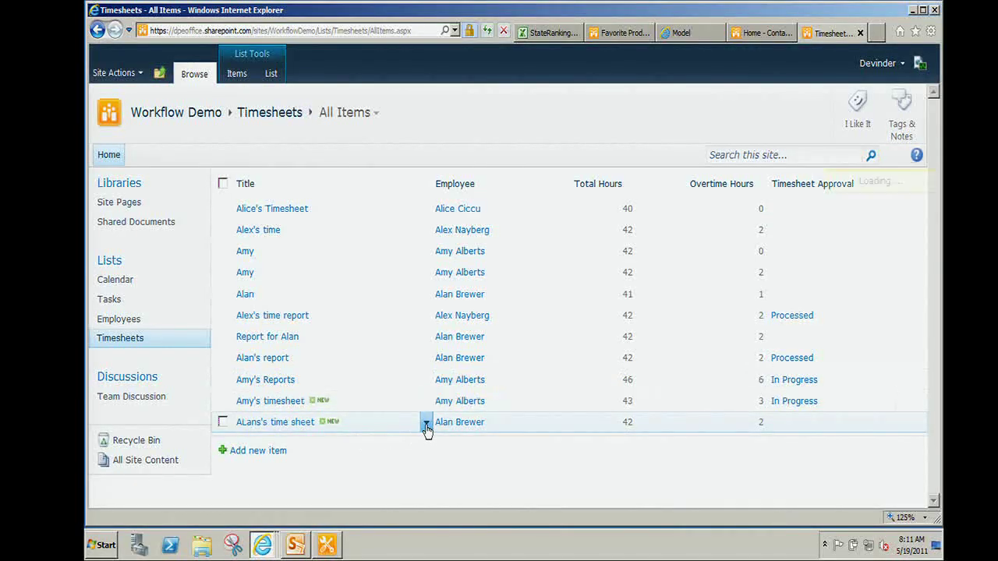
click(356, 439)
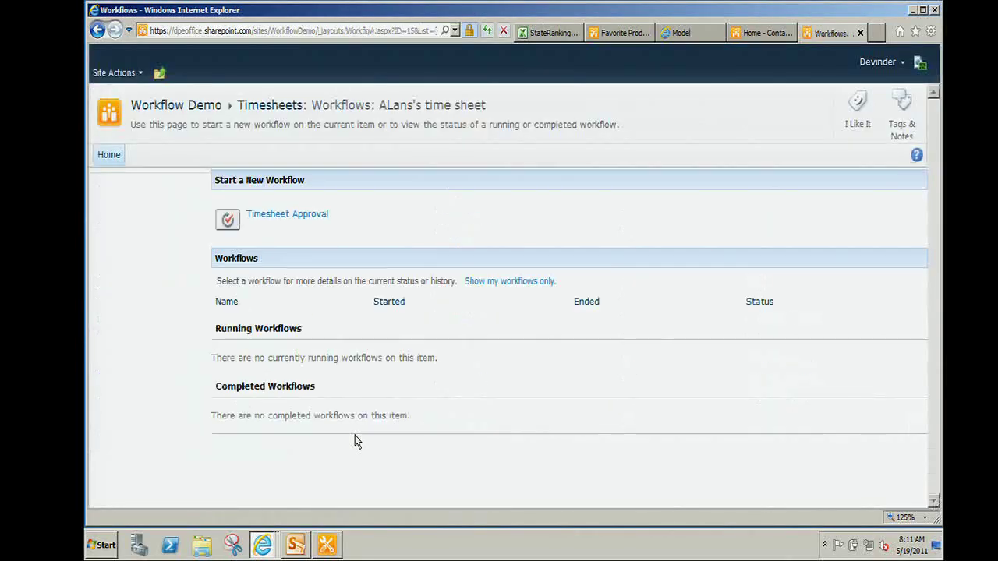
click(314, 220)
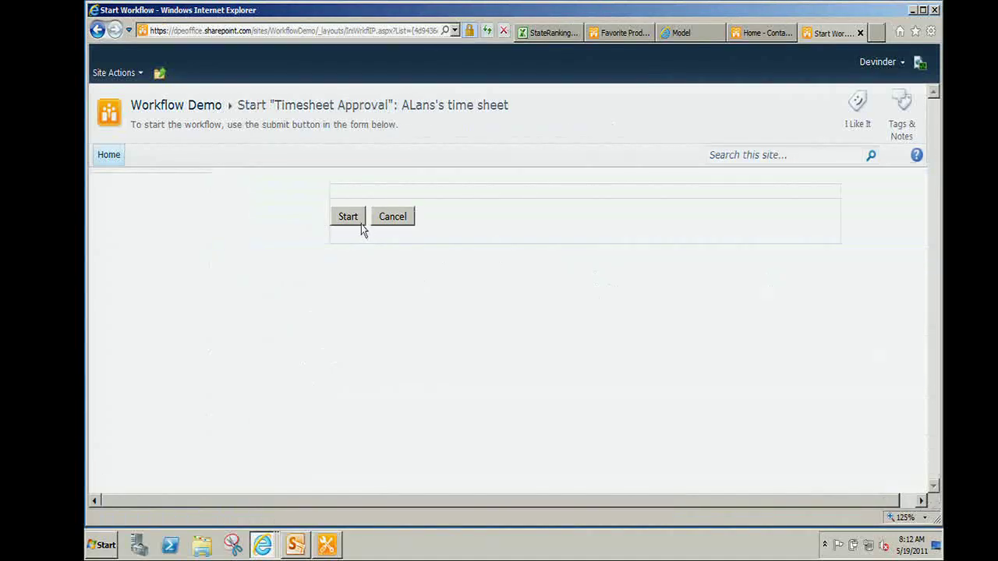
click(358, 220)
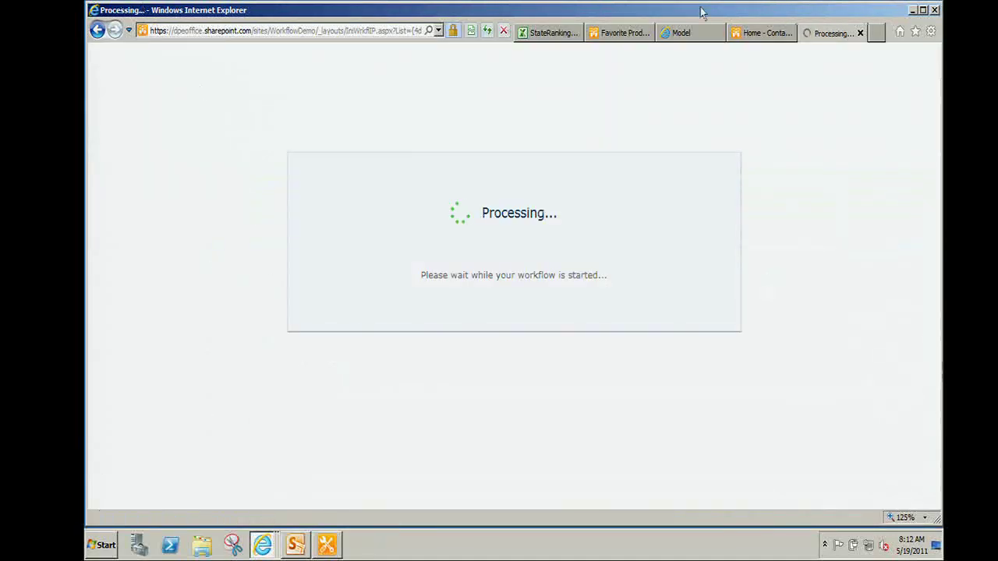
Return to the Workflow Demo site's Timesheets list via the desktop shortcut.
click(758, 35)
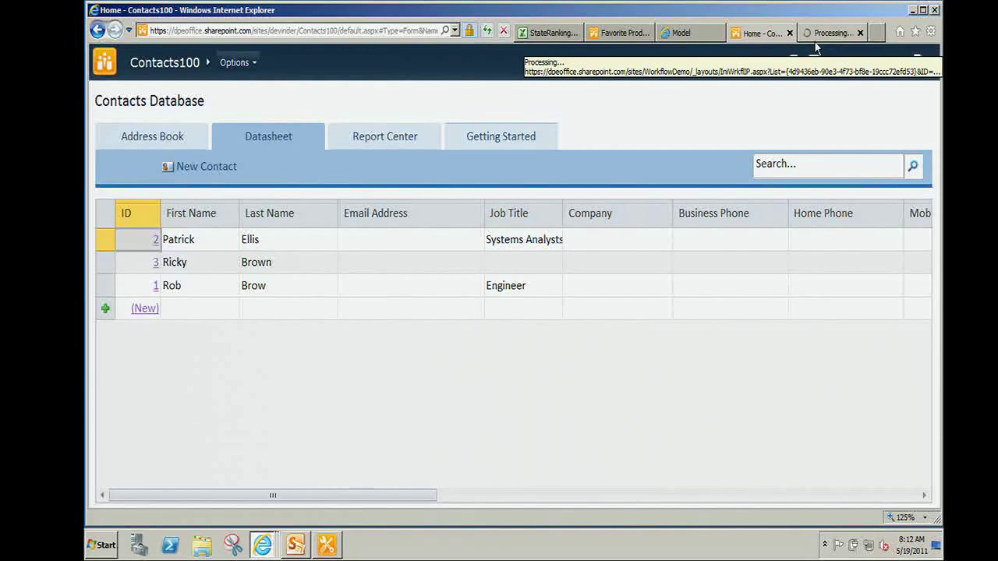
click(682, 36)
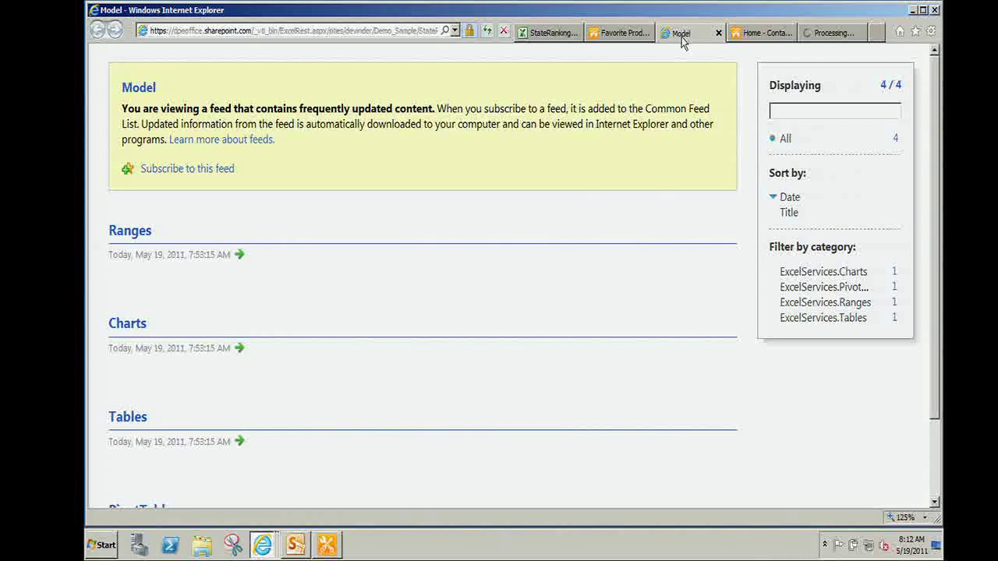
click(819, 34)
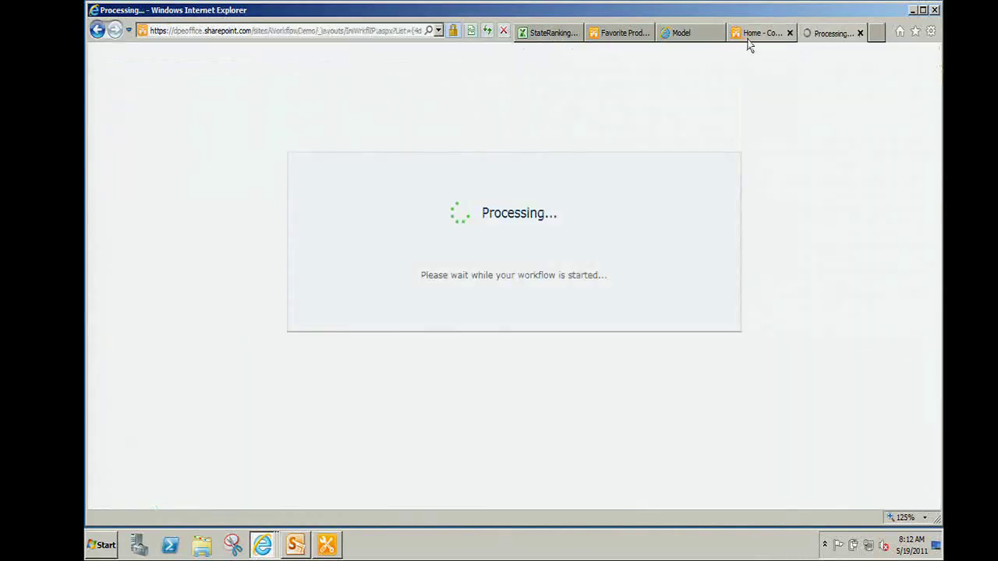
click(753, 34)
click(311, 30)
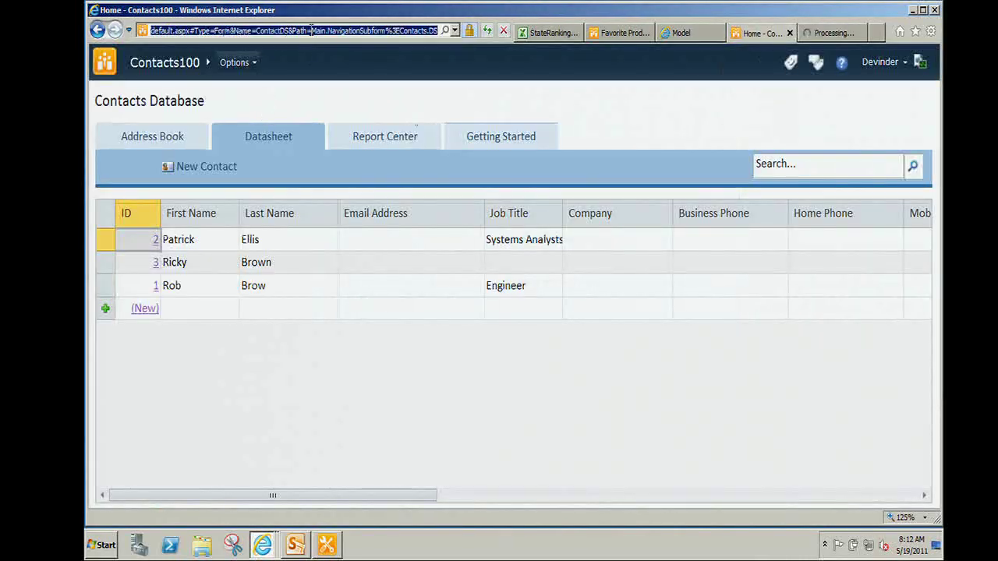
click(913, 10)
double_click(765, 107)
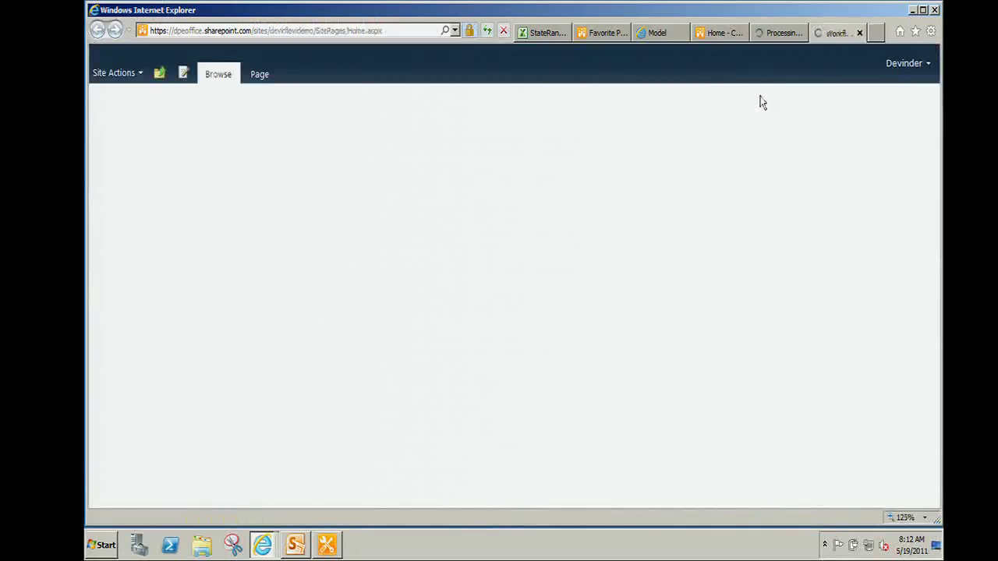
scroll(105, 327, down, 3)
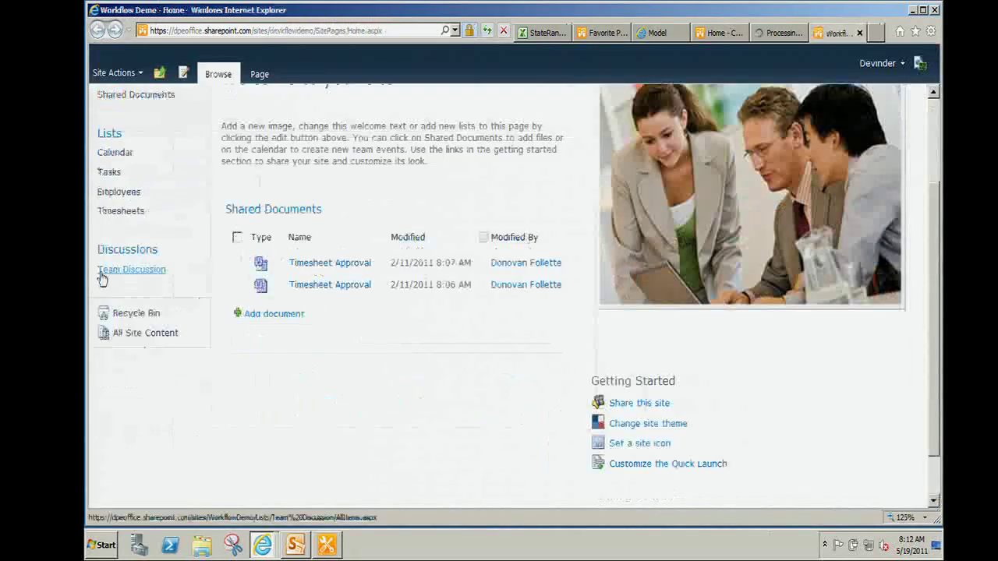
click(137, 216)
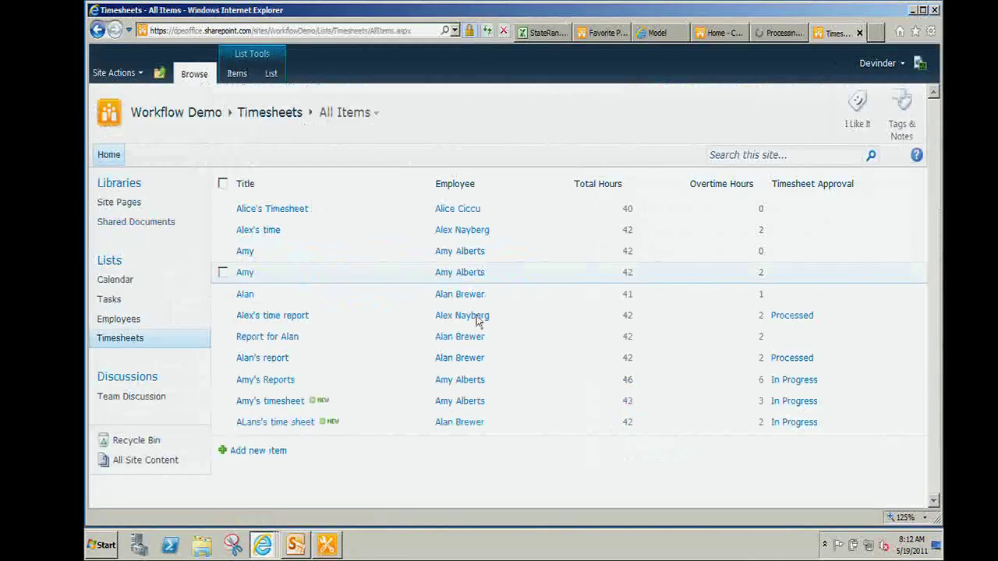
Approve the 46-hour report's Not Started overtime task, then minimize Internet Explorer.
click(792, 382)
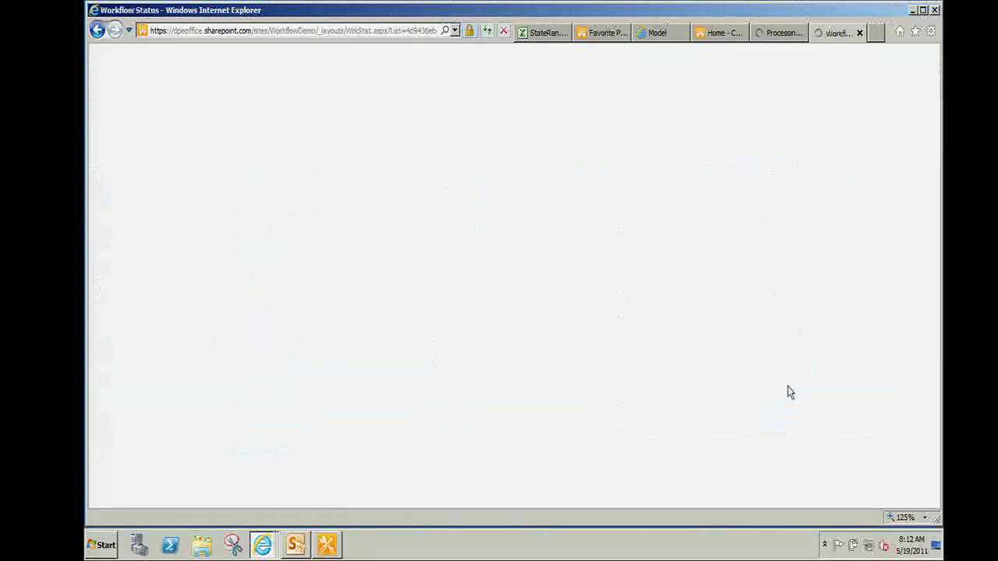
scroll(647, 423, down, 4)
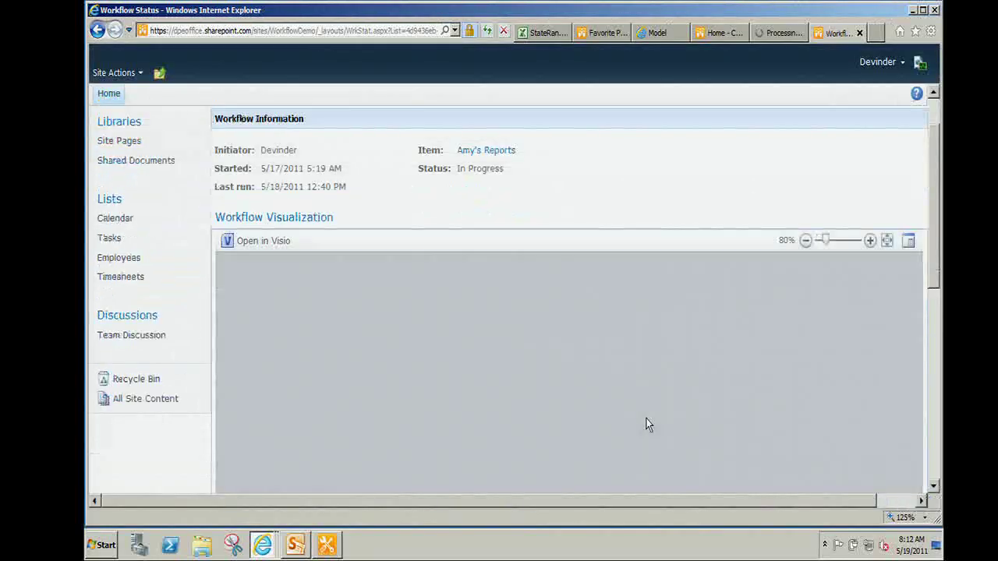
scroll(647, 424, down, 3)
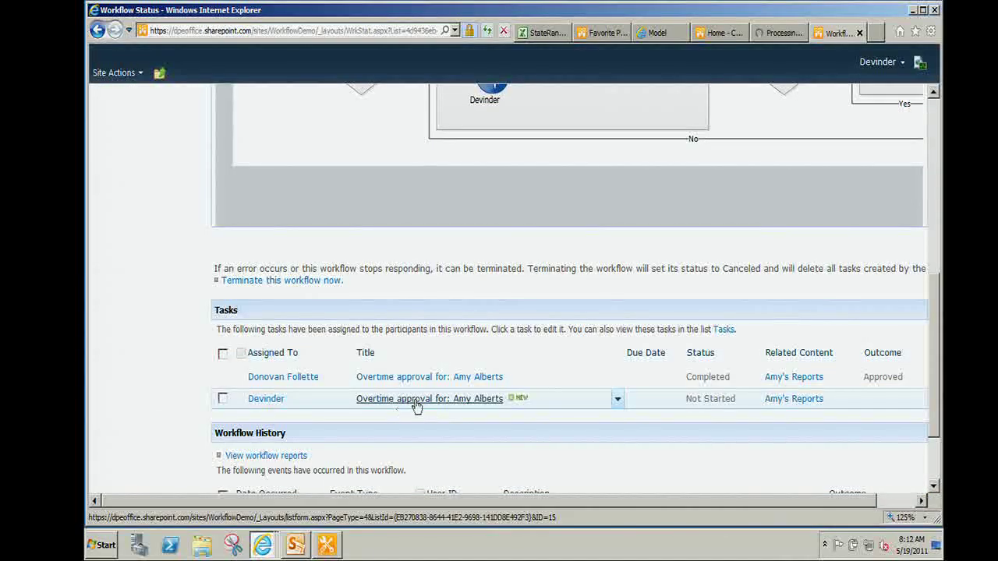
click(416, 401)
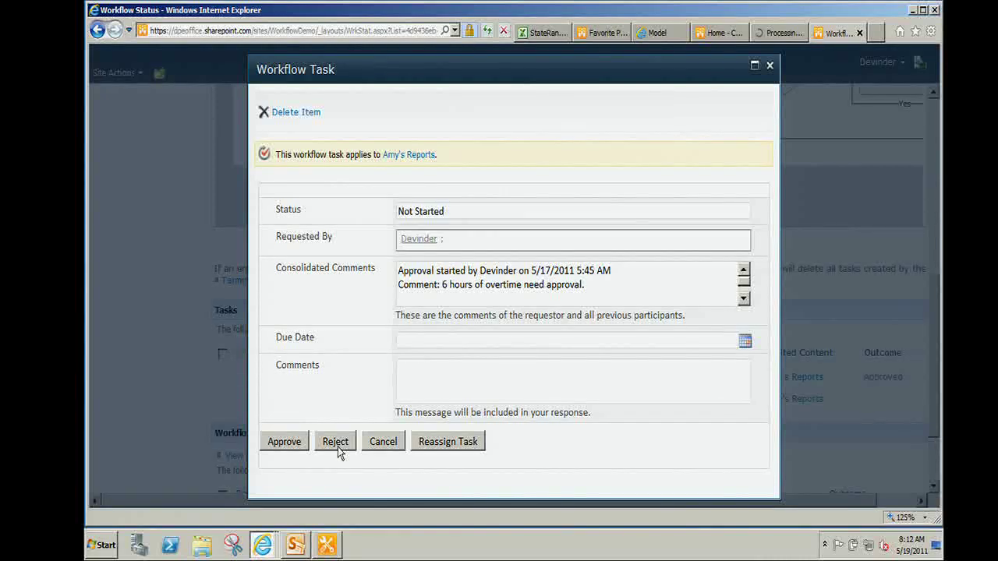
click(293, 445)
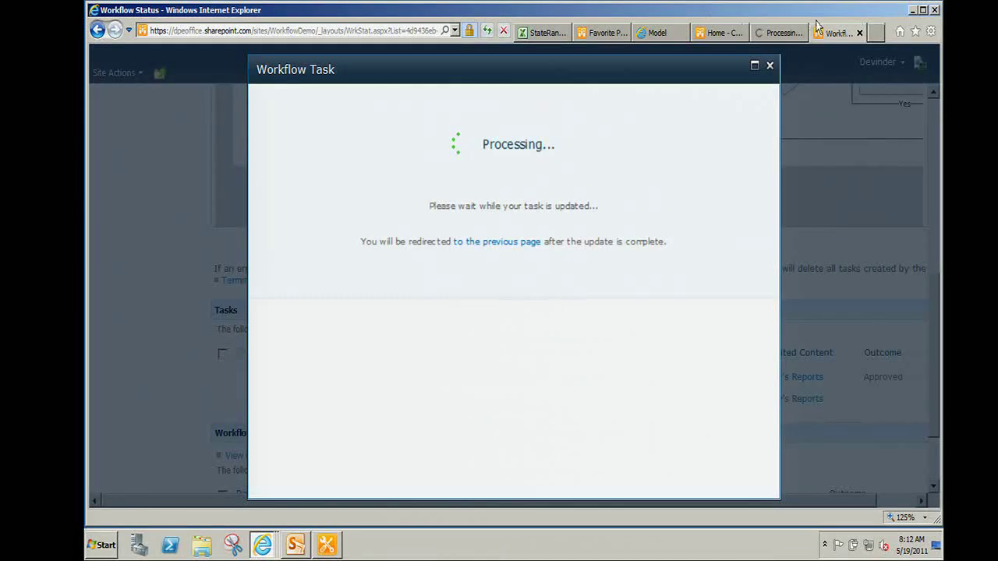
click(705, 35)
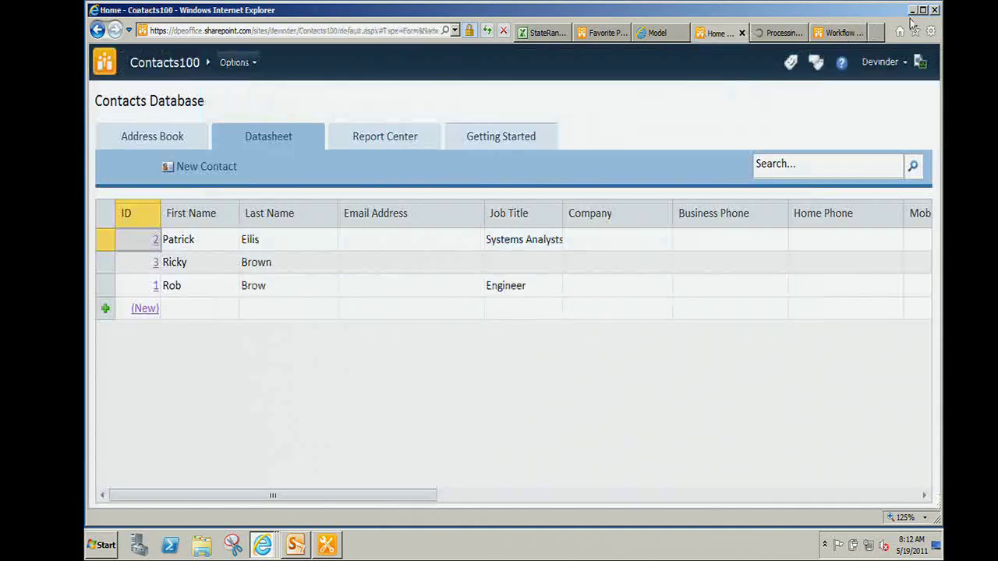
click(912, 10)
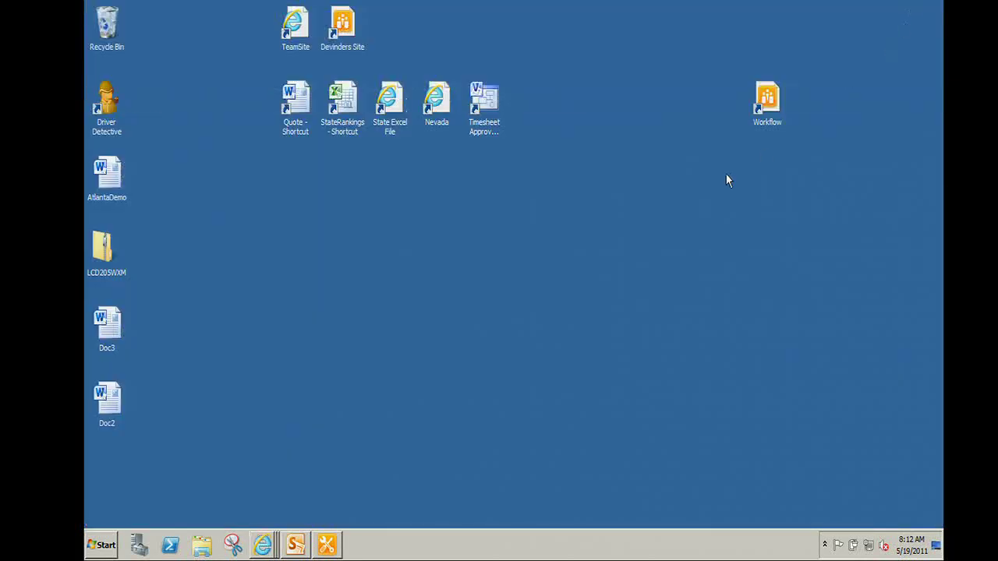